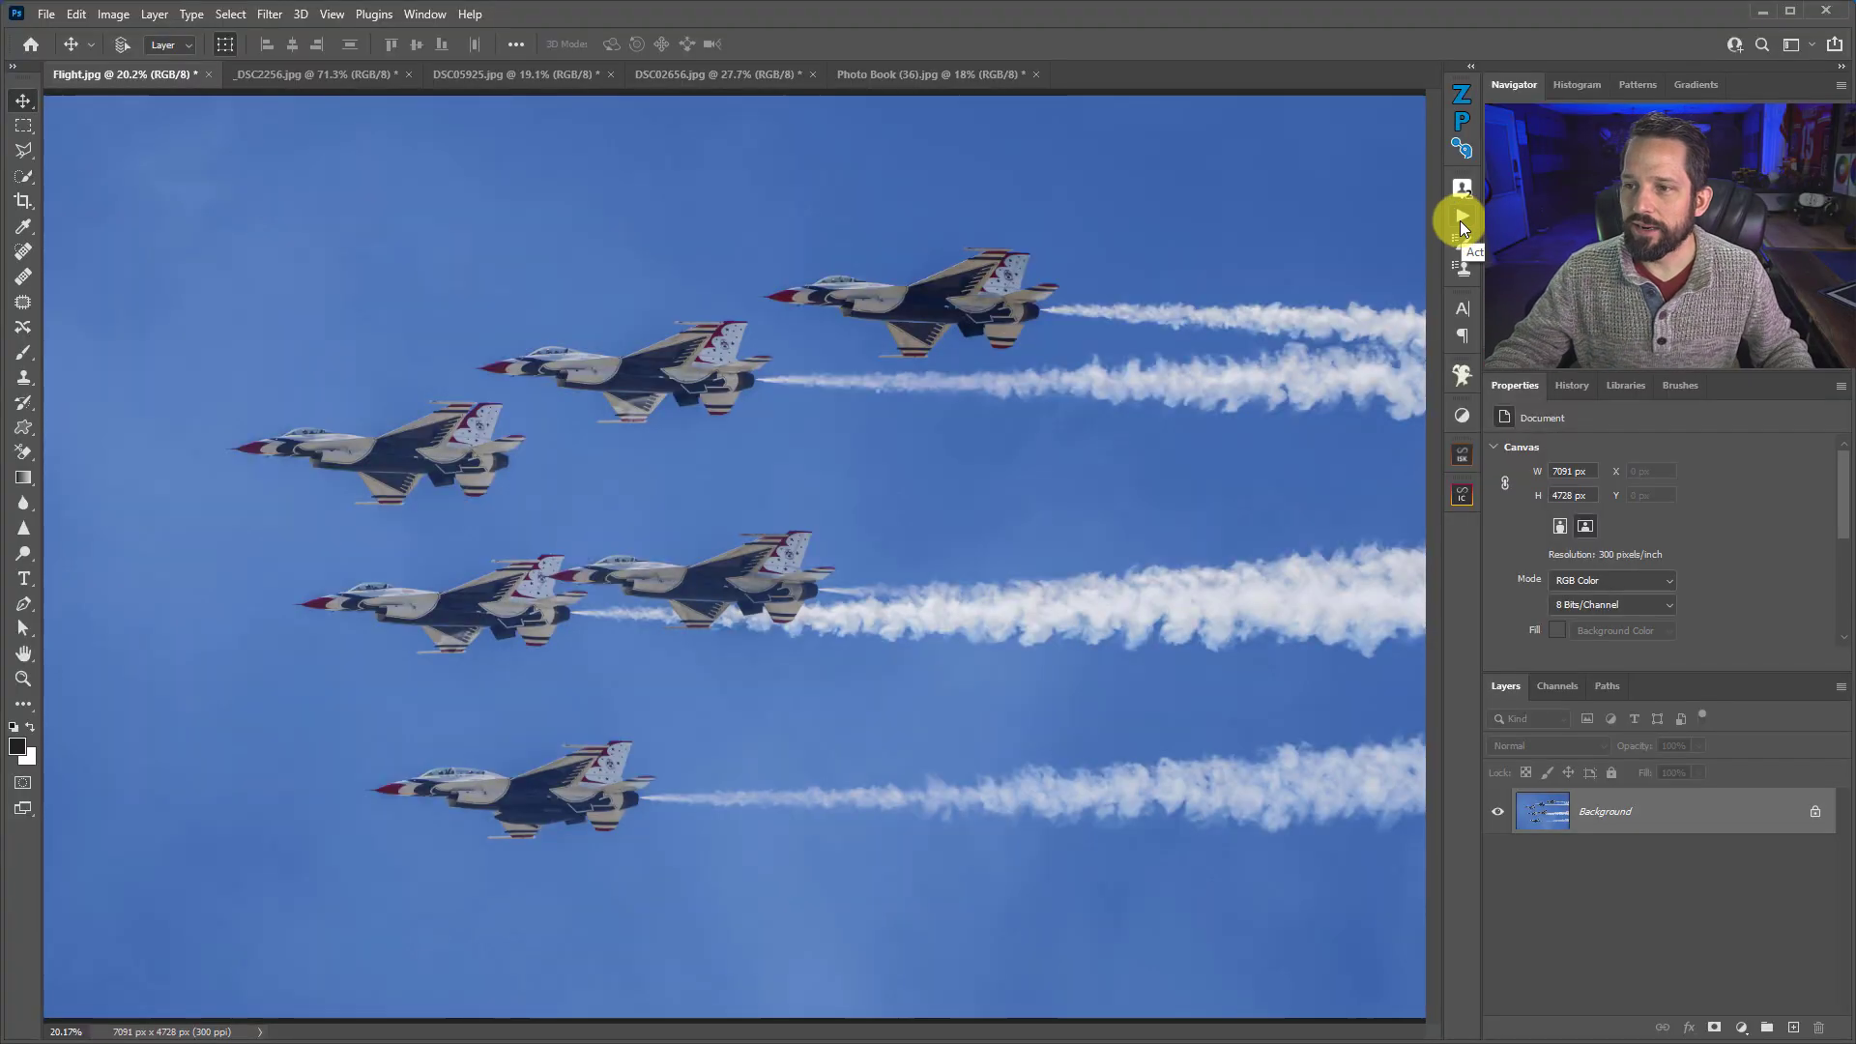
Close the loose Actions panel, reopen it from the Window menu, and dock it on the right
left_click_drag(1460, 218, 1320, 220)
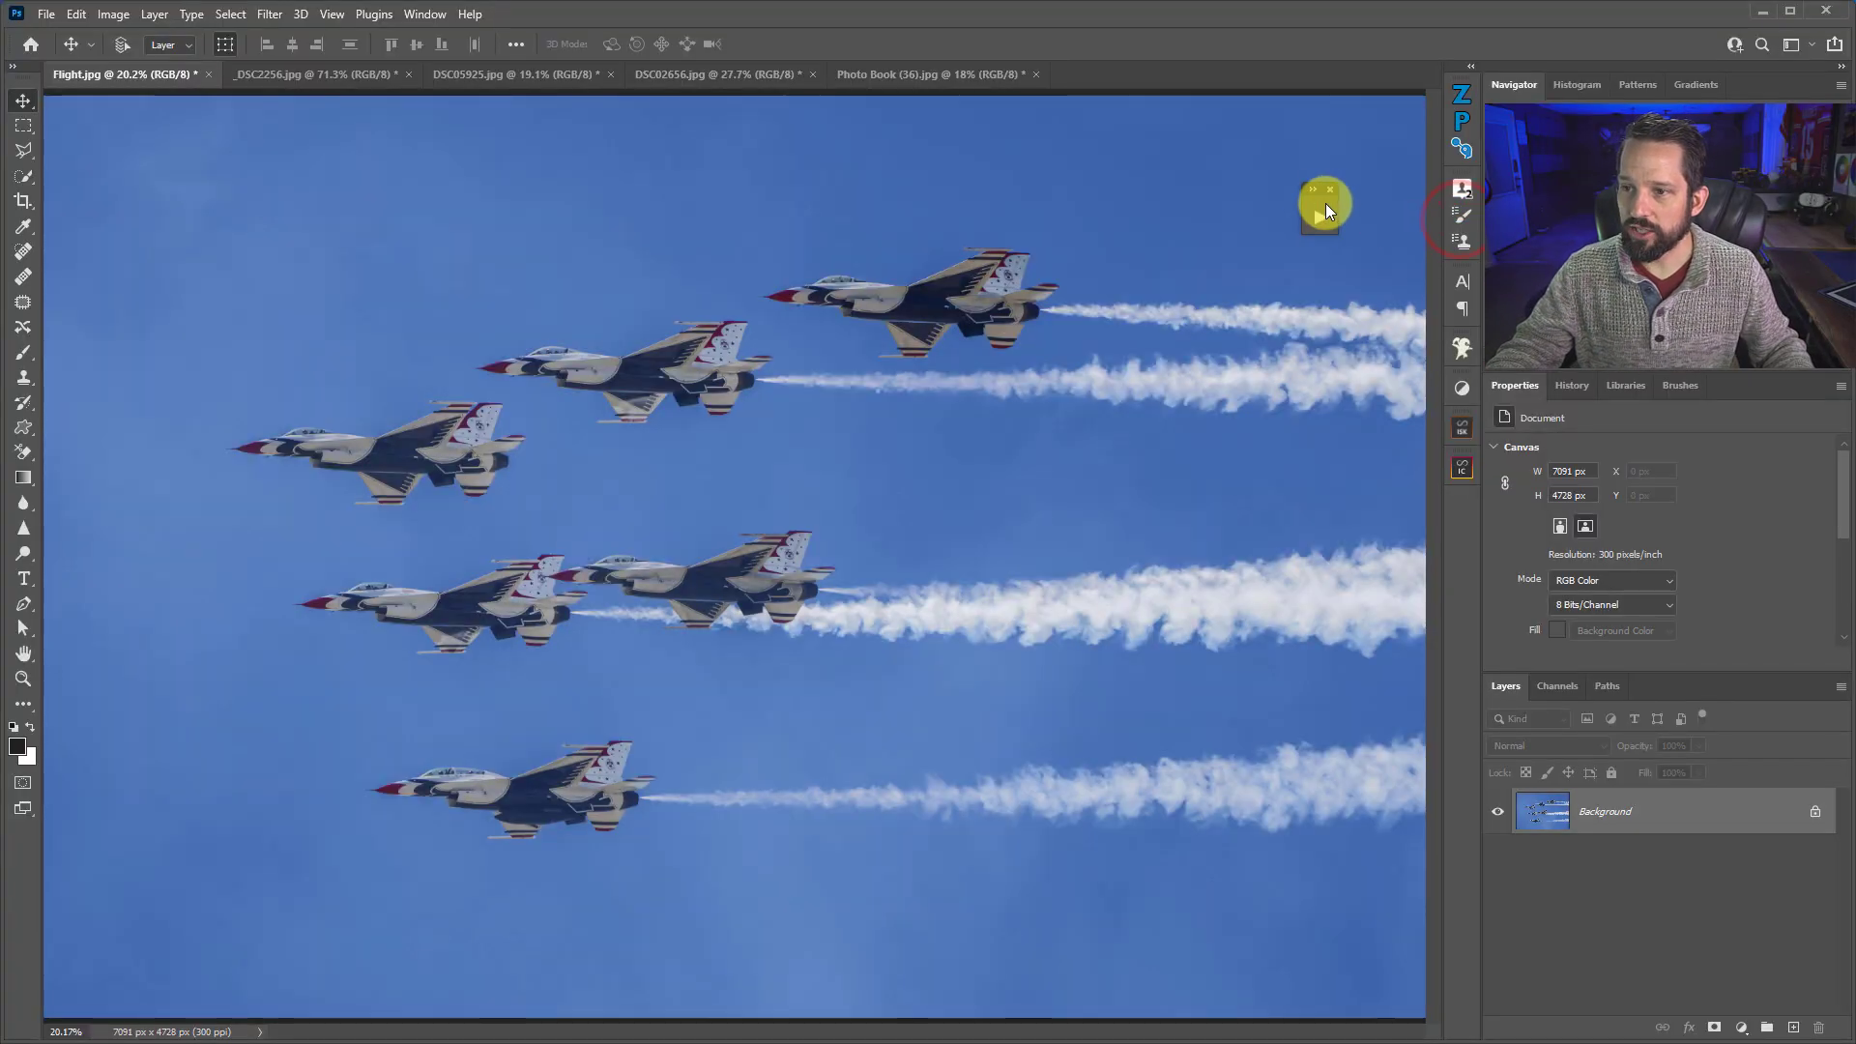
left_click(1331, 190)
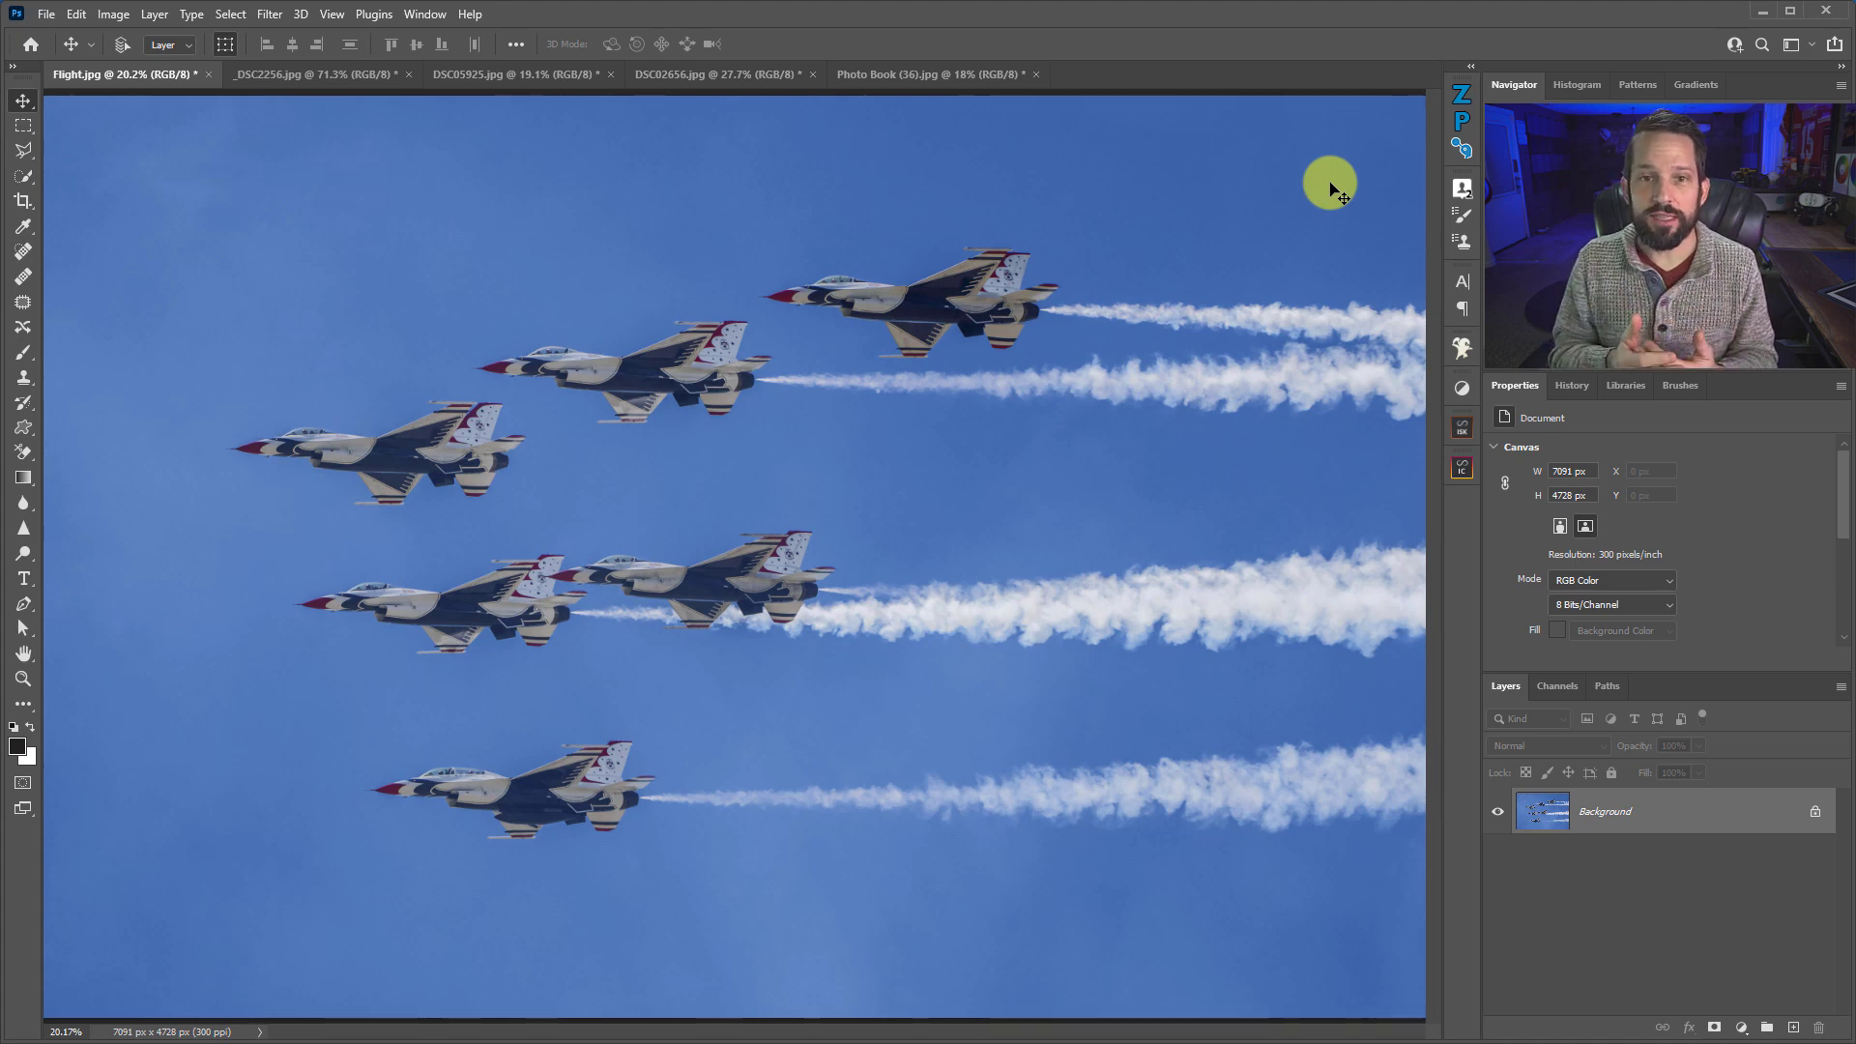
left_click(438, 13)
left_click(437, 147)
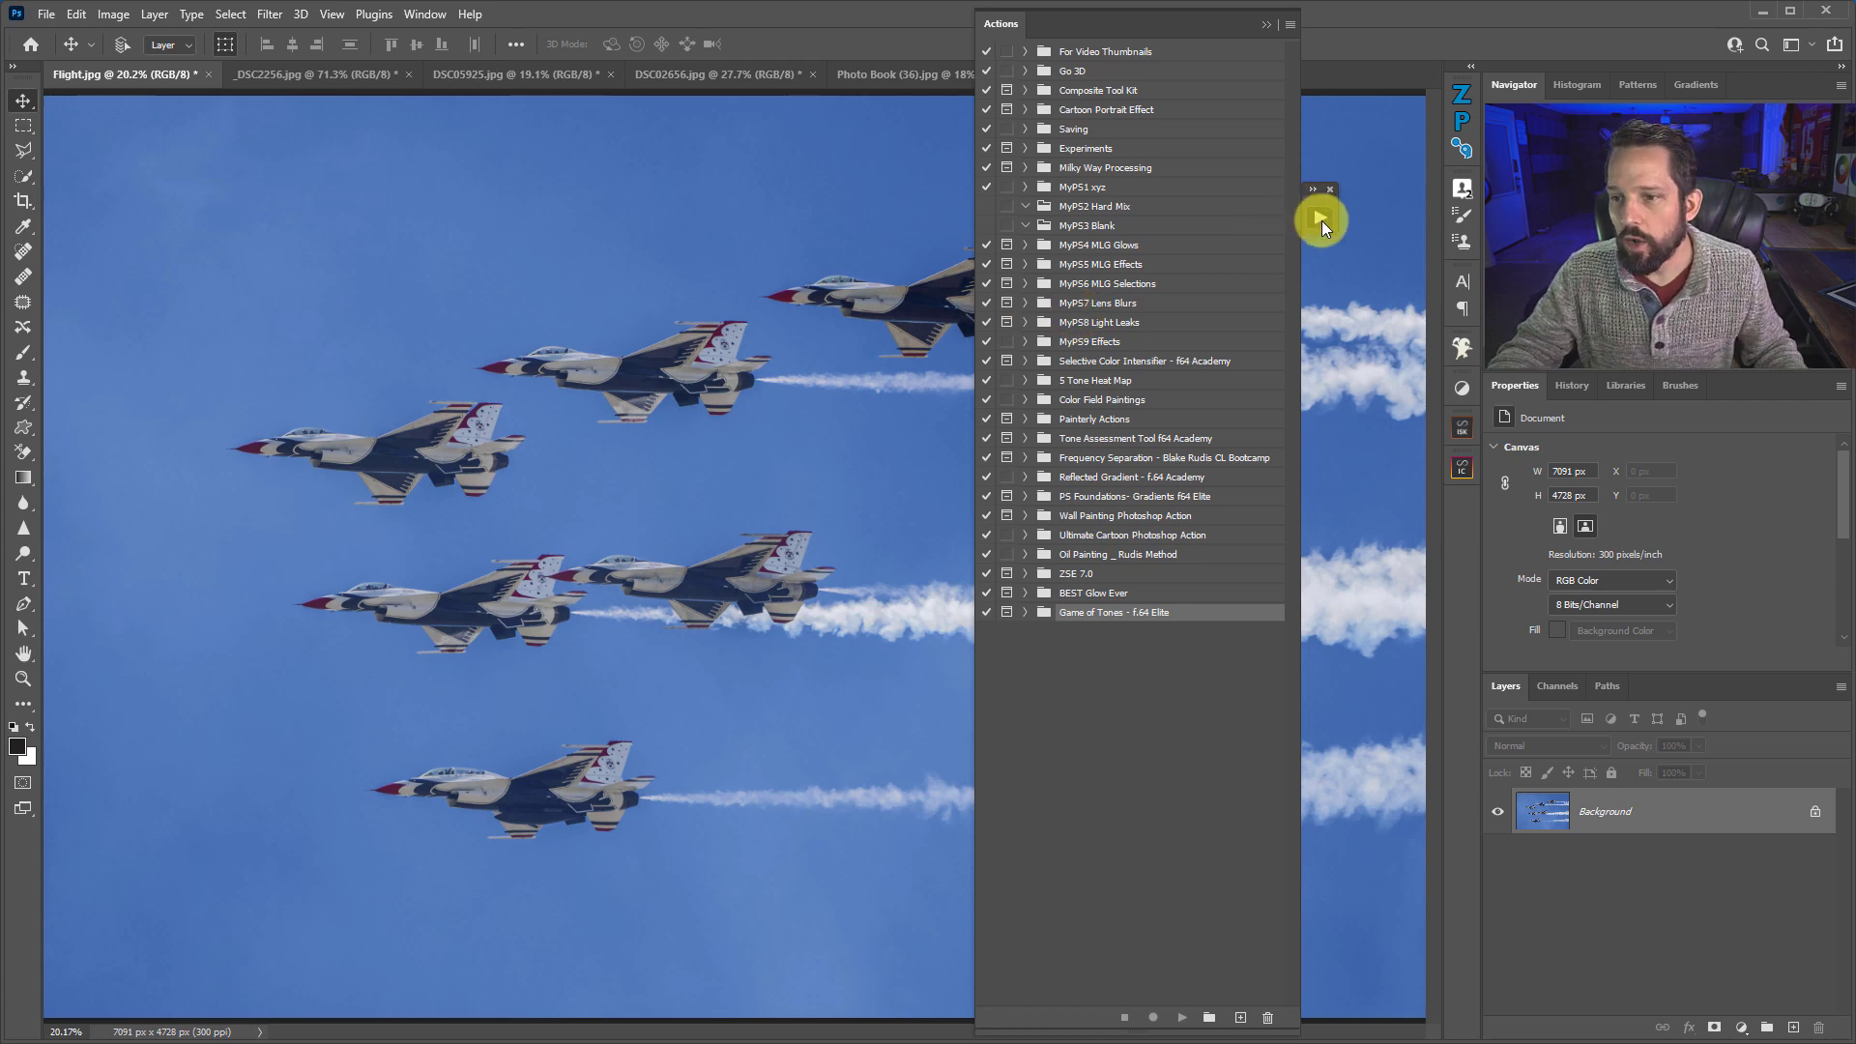
left_click_drag(1320, 227, 1460, 210)
left_click(1461, 213)
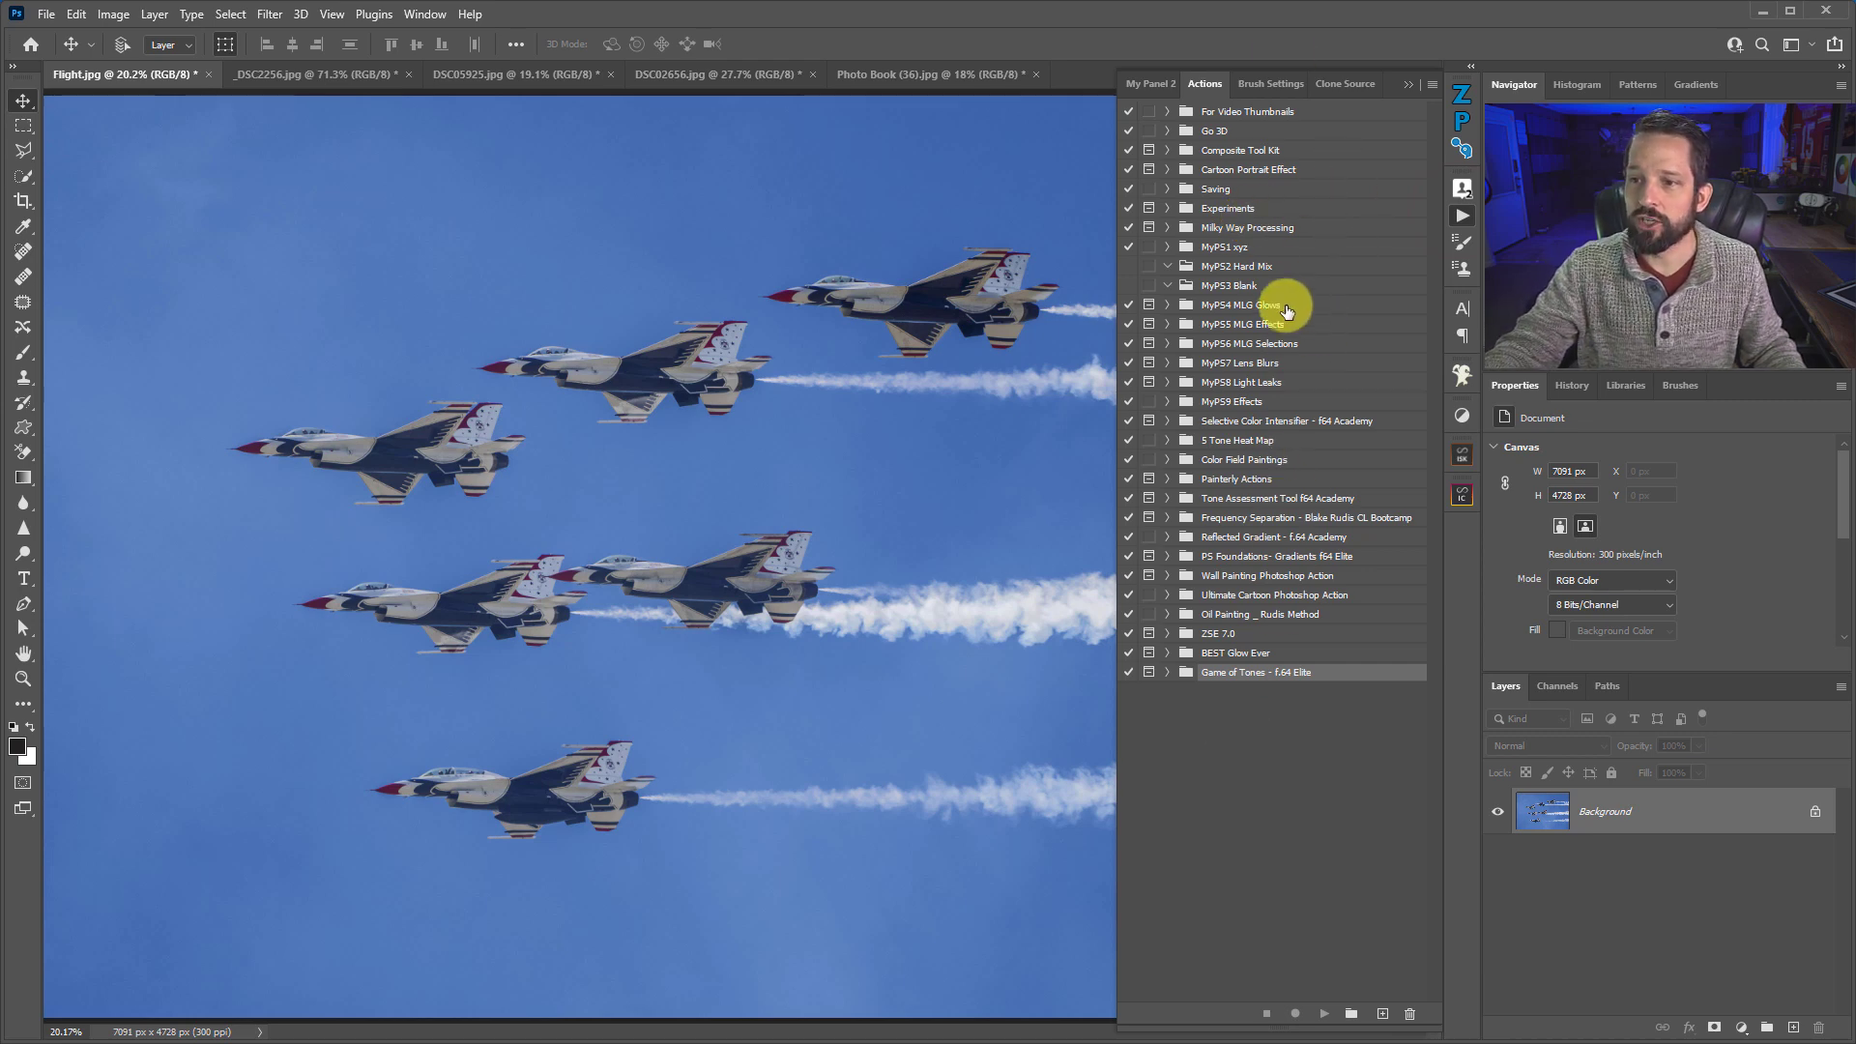
left_click(1435, 85)
left_click(1465, 33)
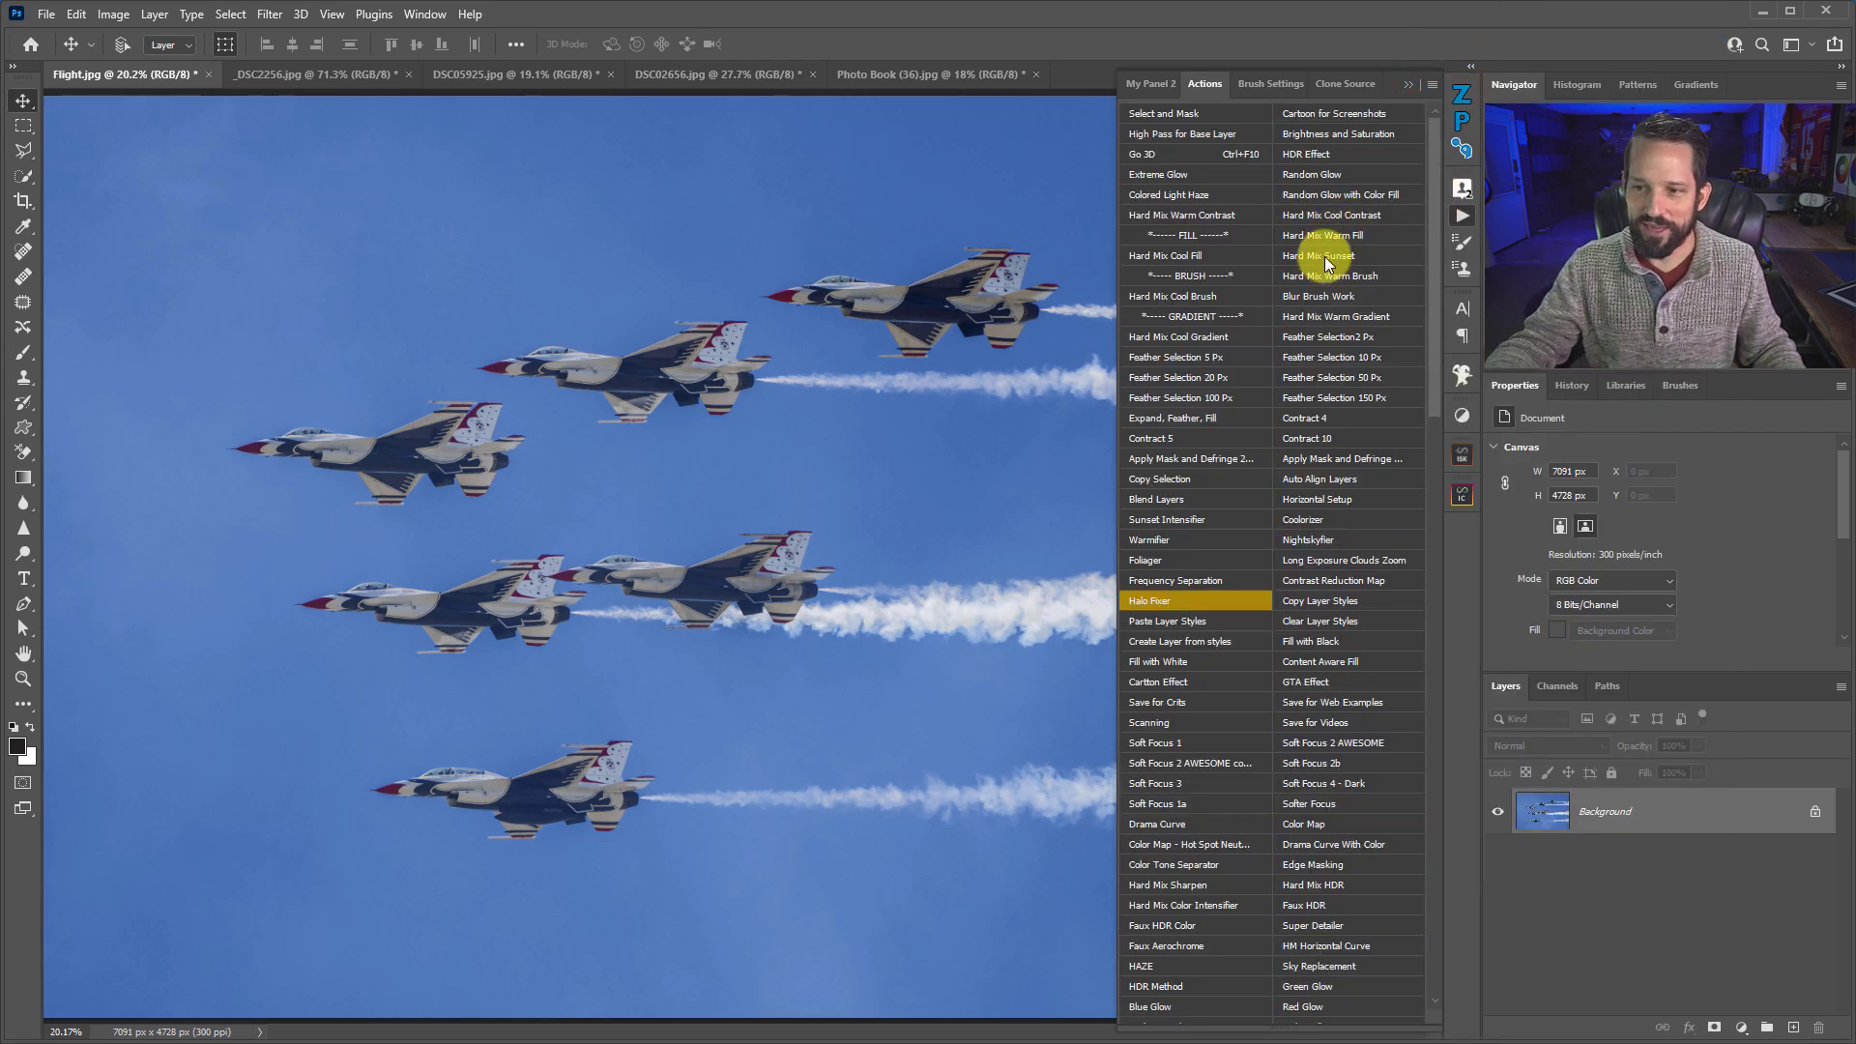
left_click(1432, 88)
left_click(1477, 34)
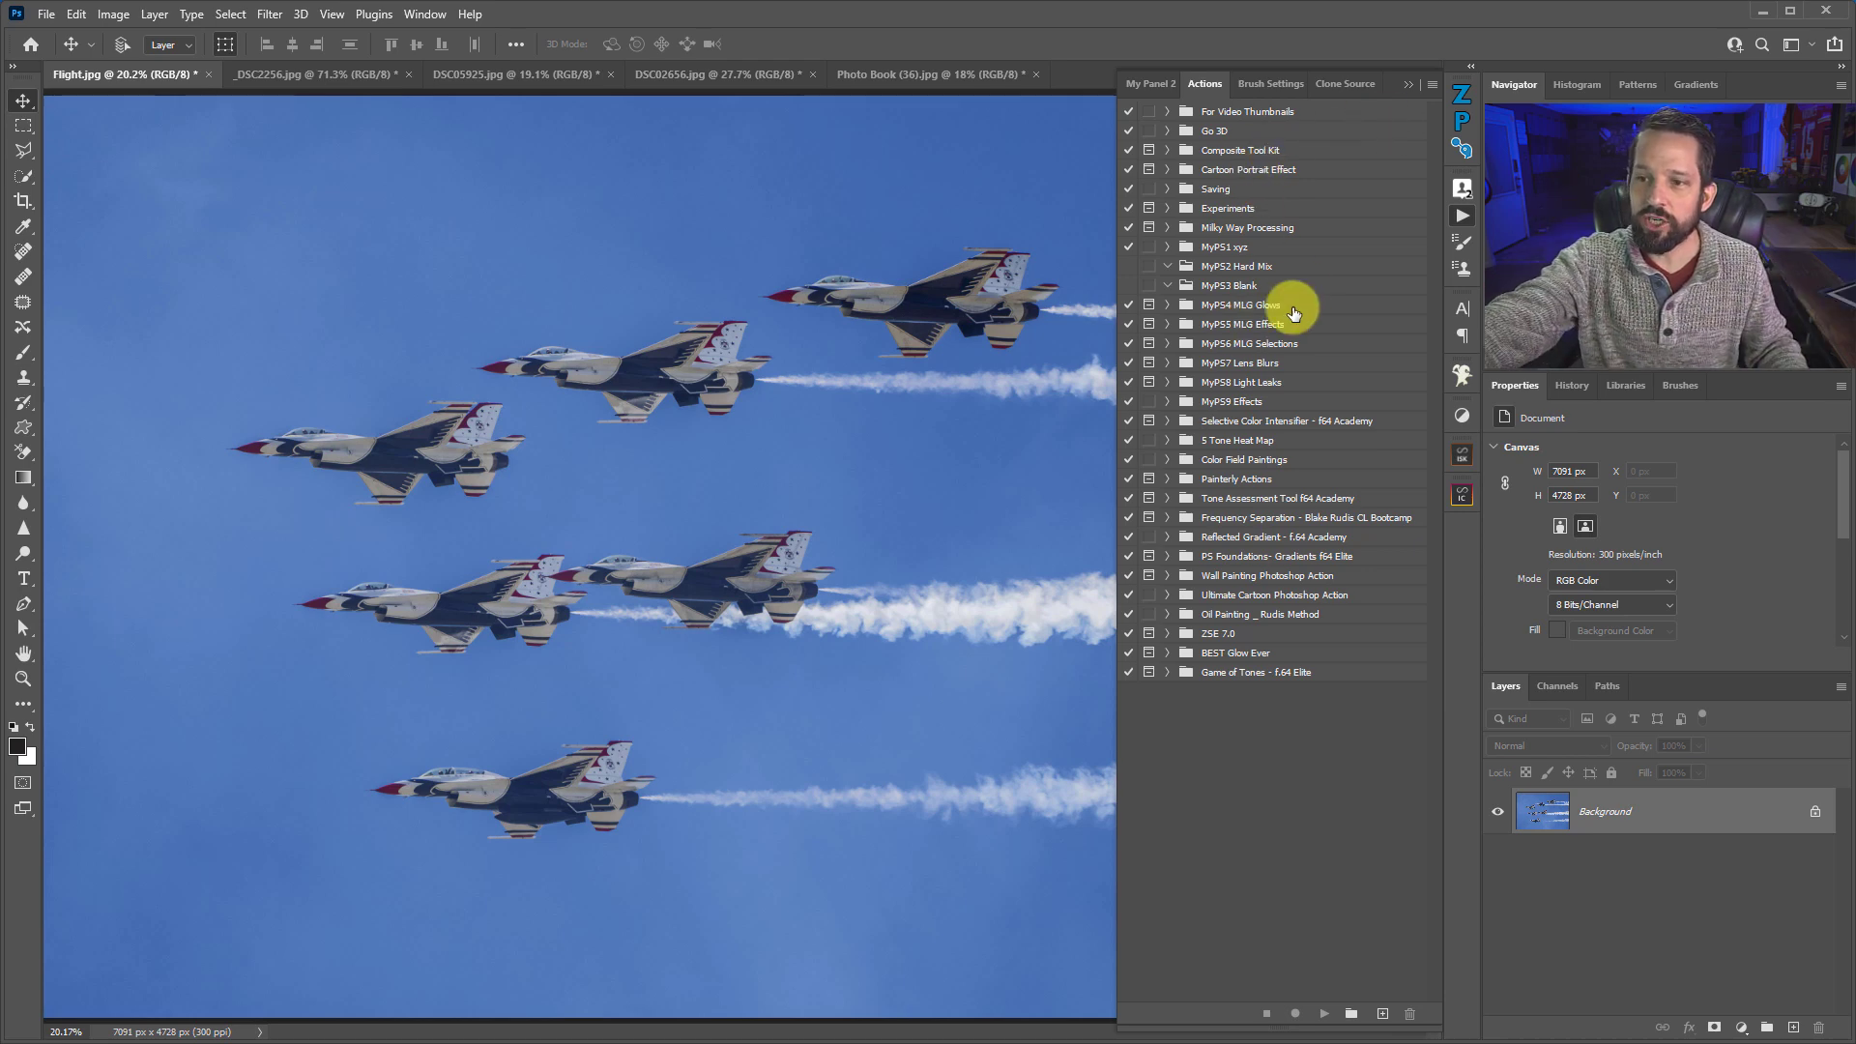
left_click(1432, 89)
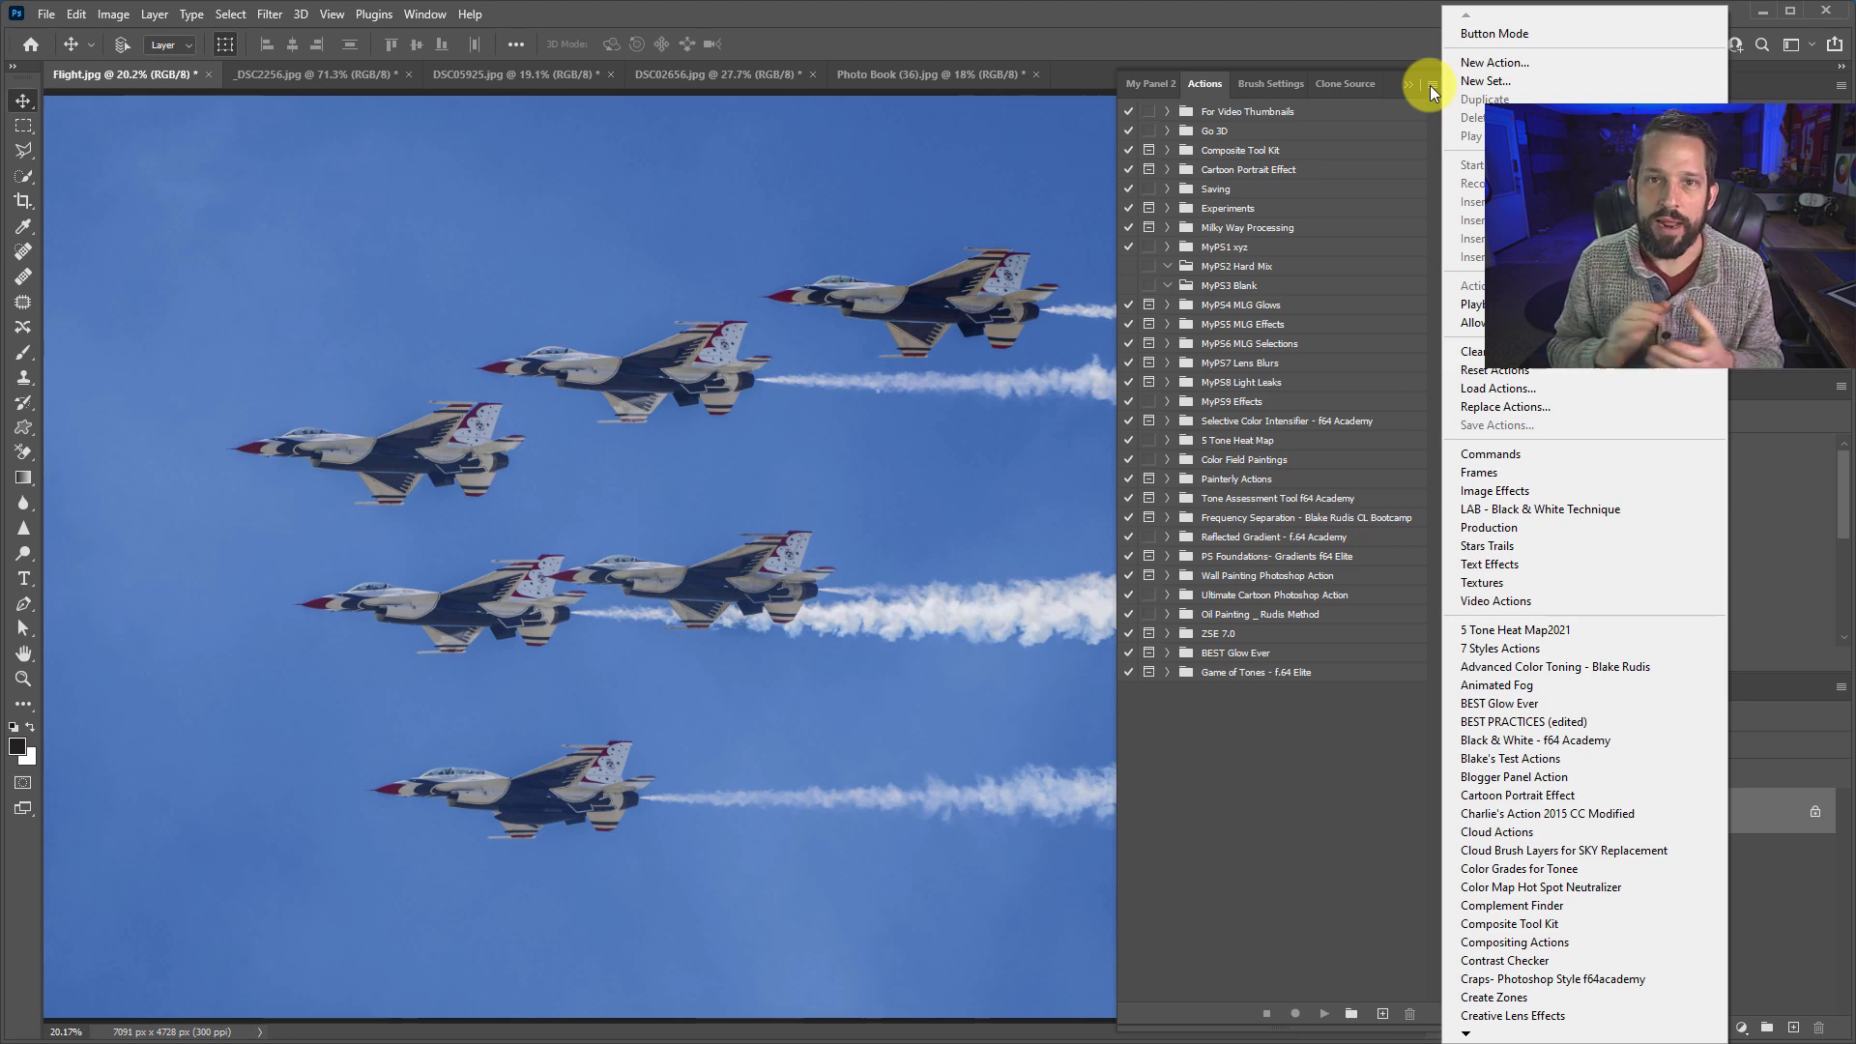
left_click(1492, 38)
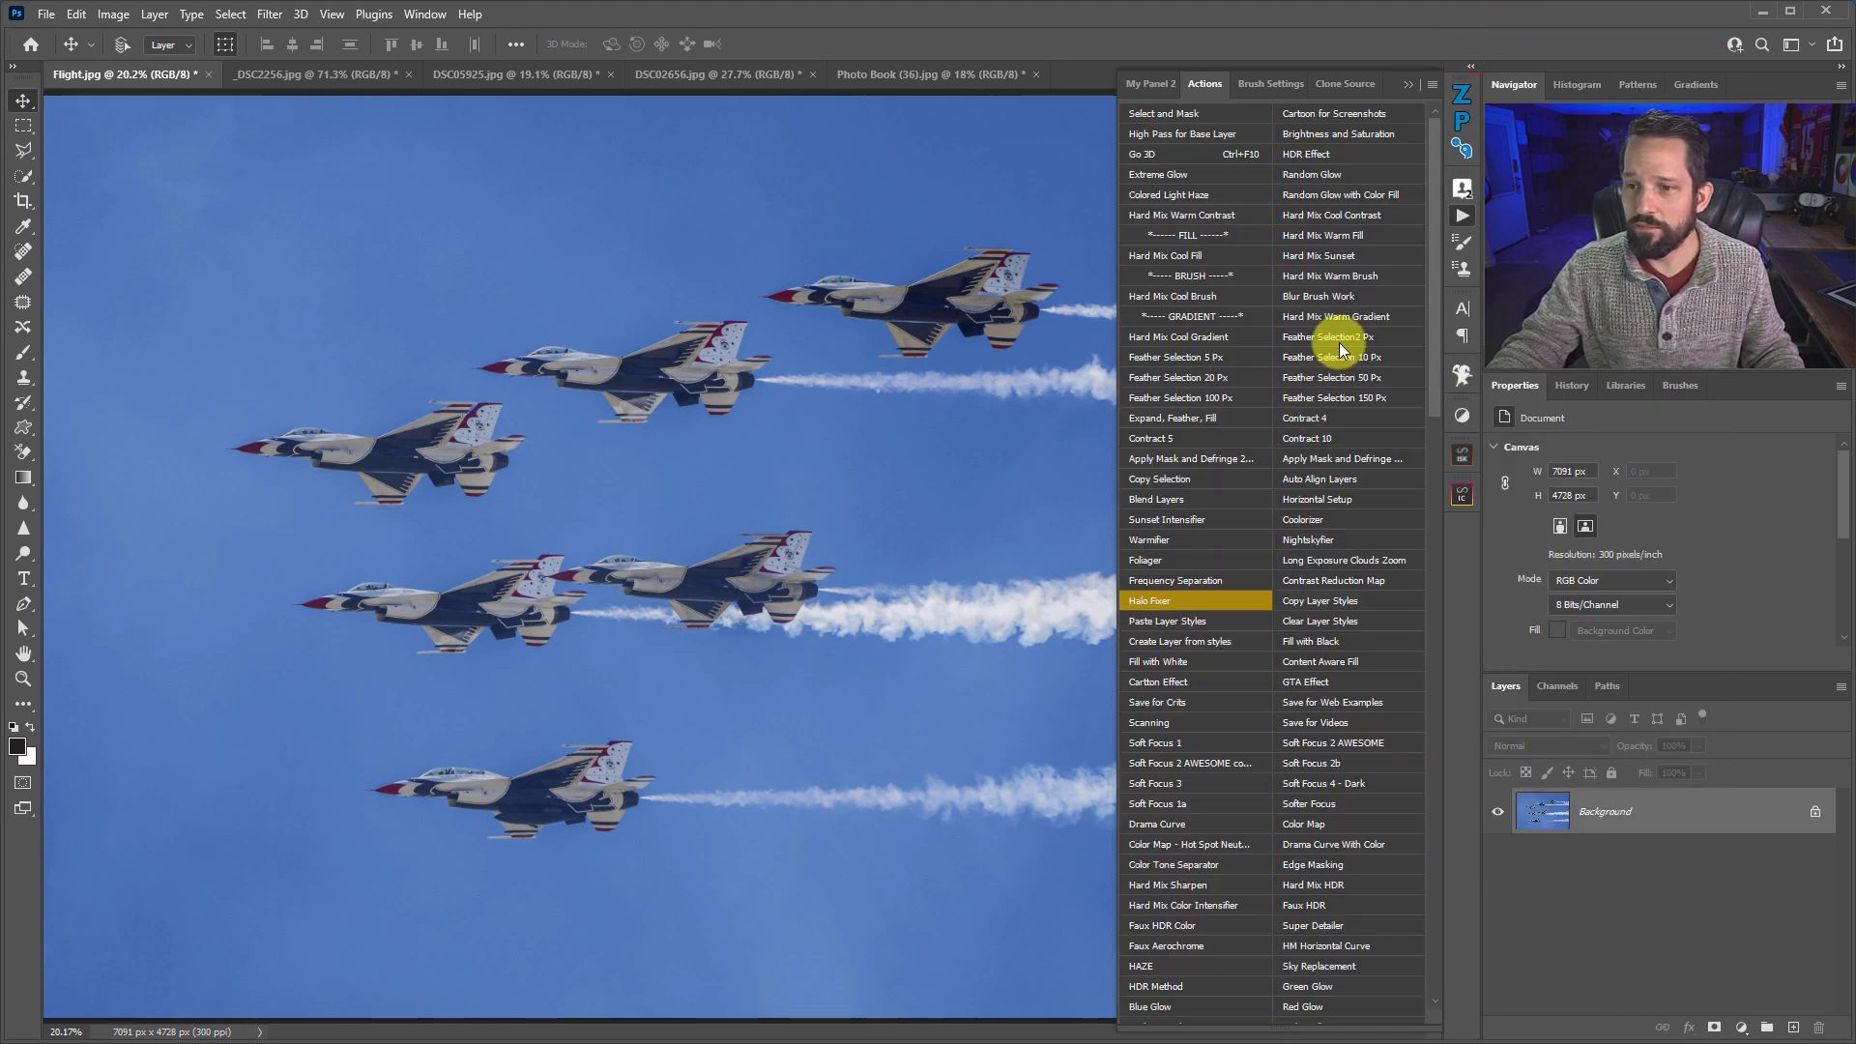
left_click(1431, 85)
left_click(1464, 37)
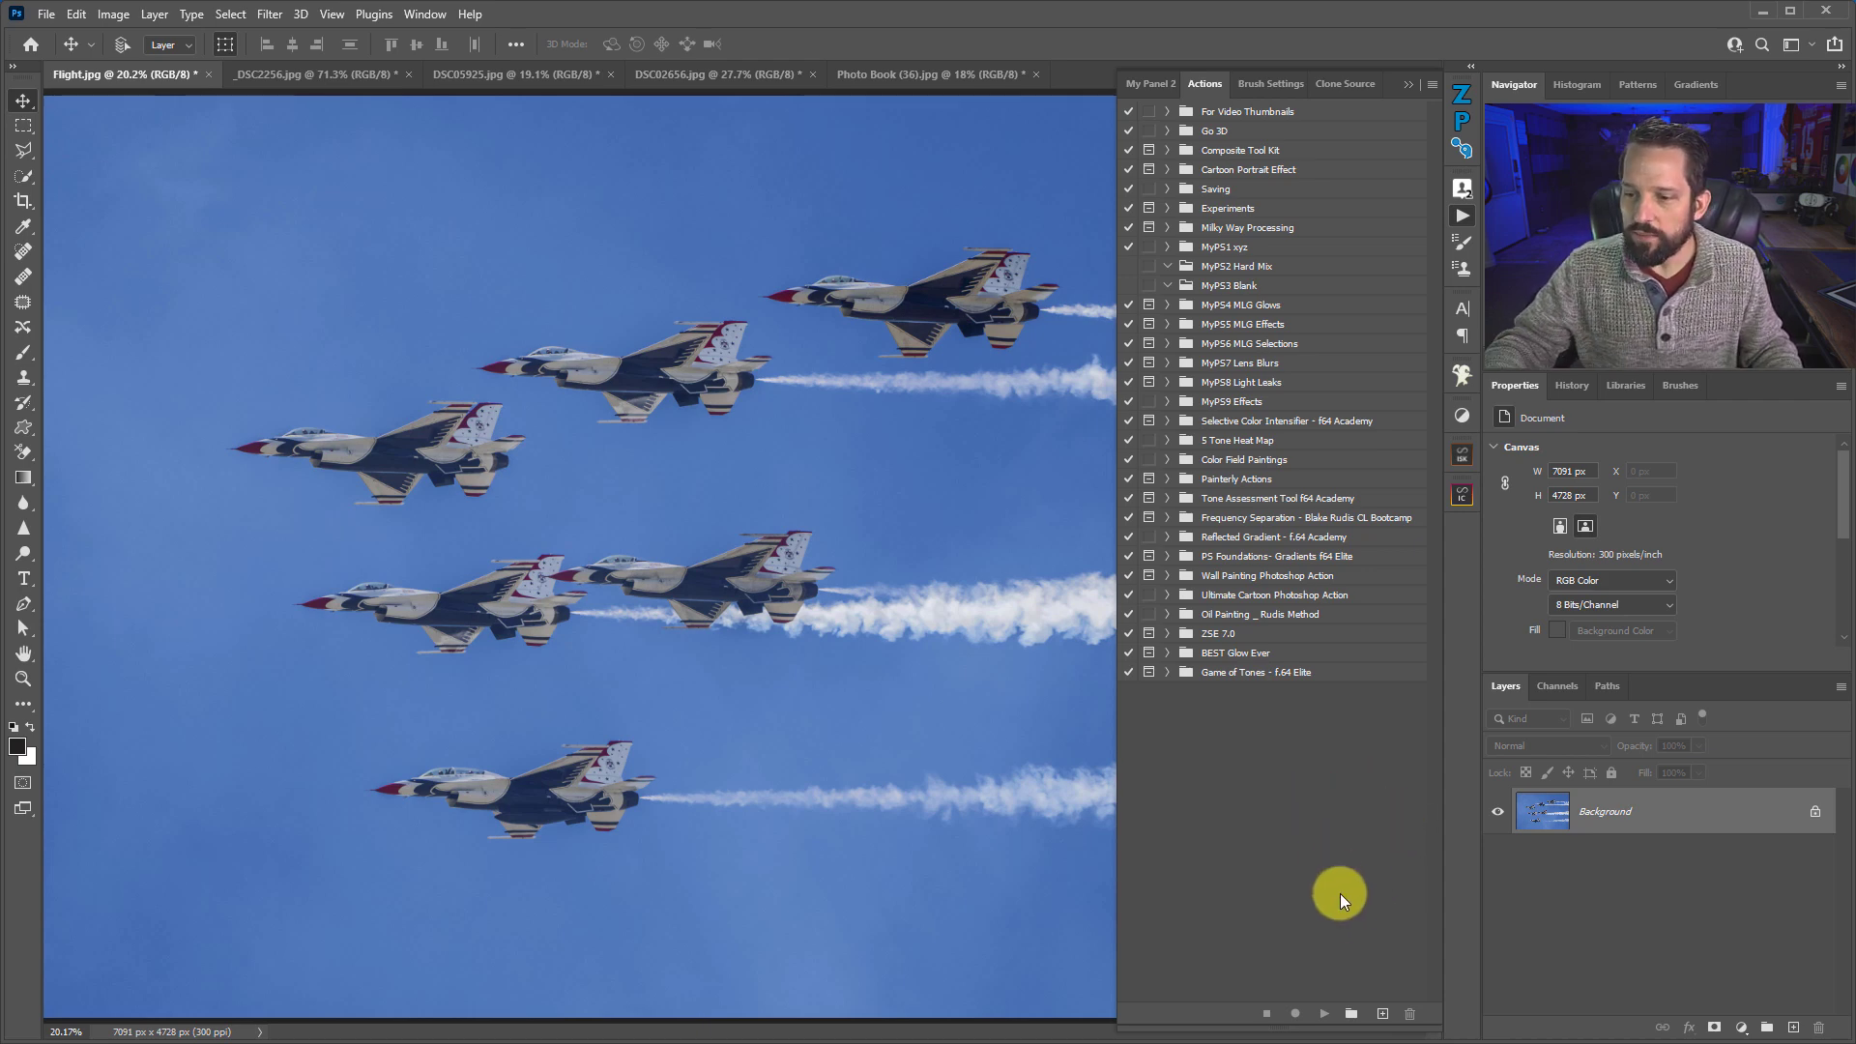
Create an empty action set named 'Throwback' in the Actions panel
left_click(1351, 1014)
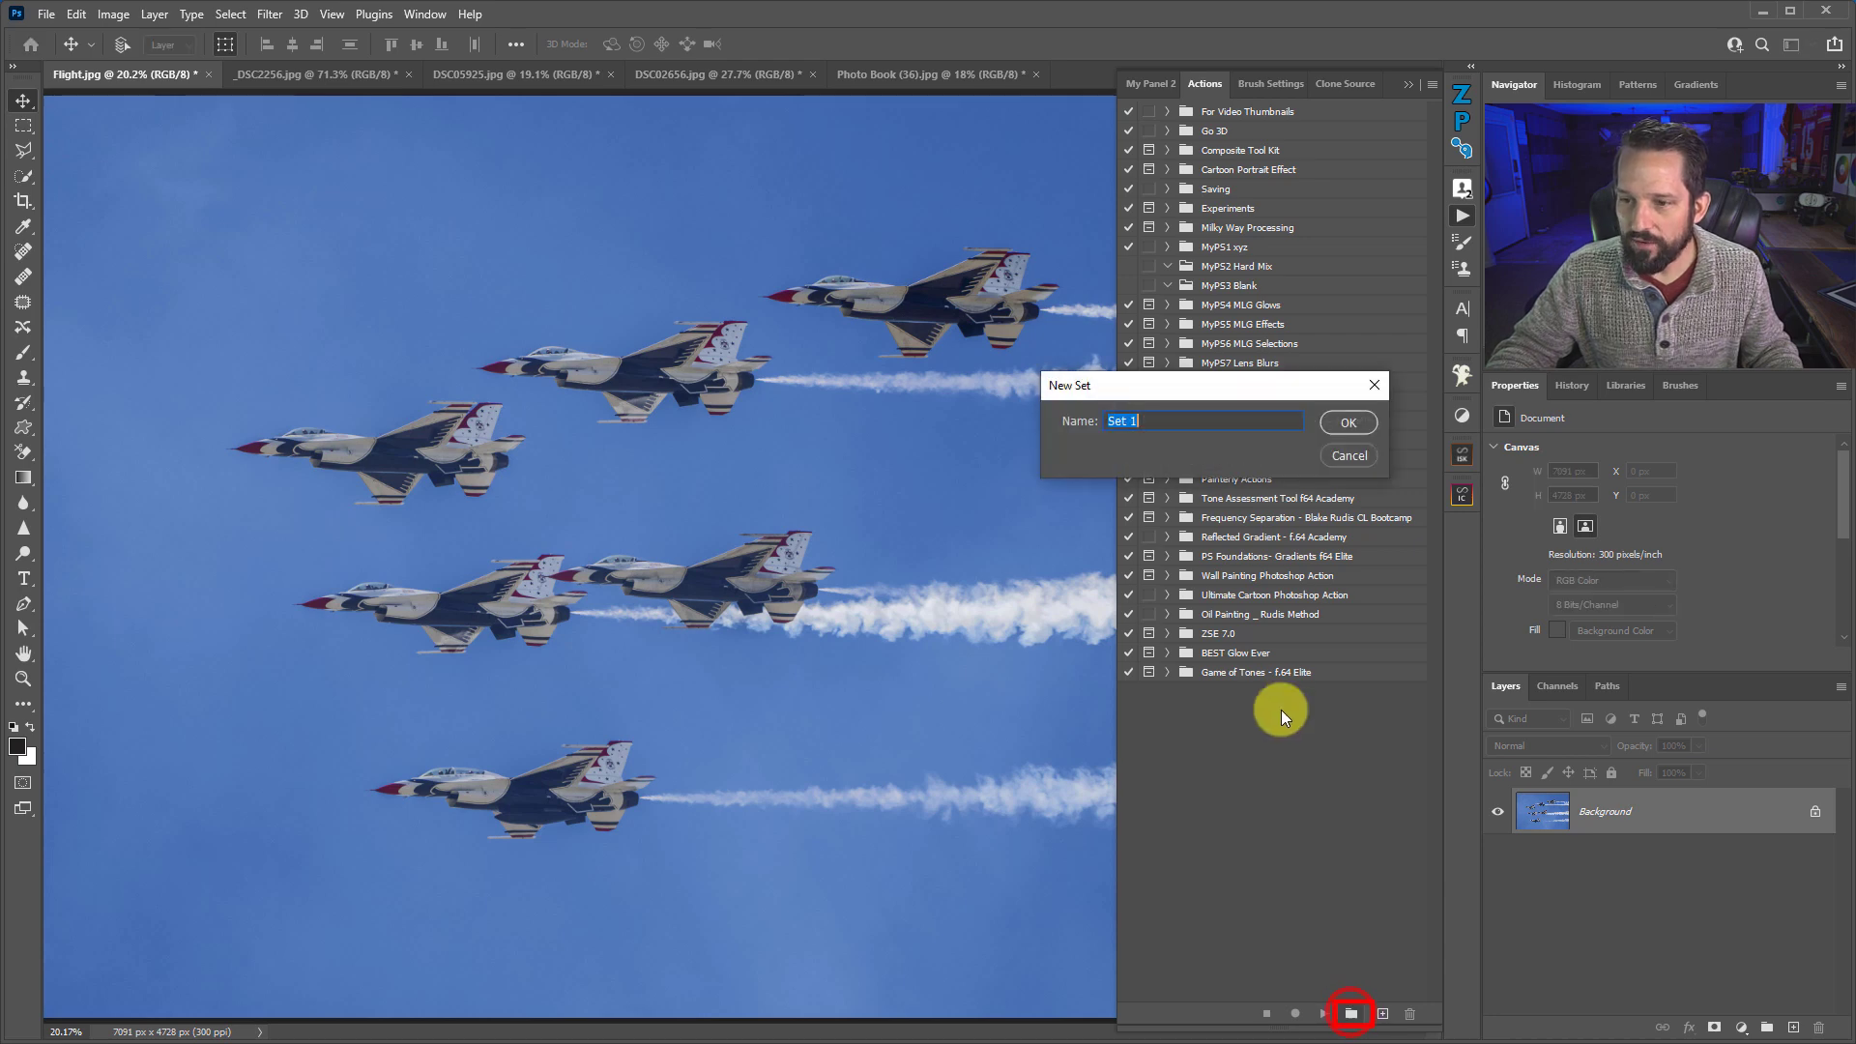
type("Throwback")
key("Return")
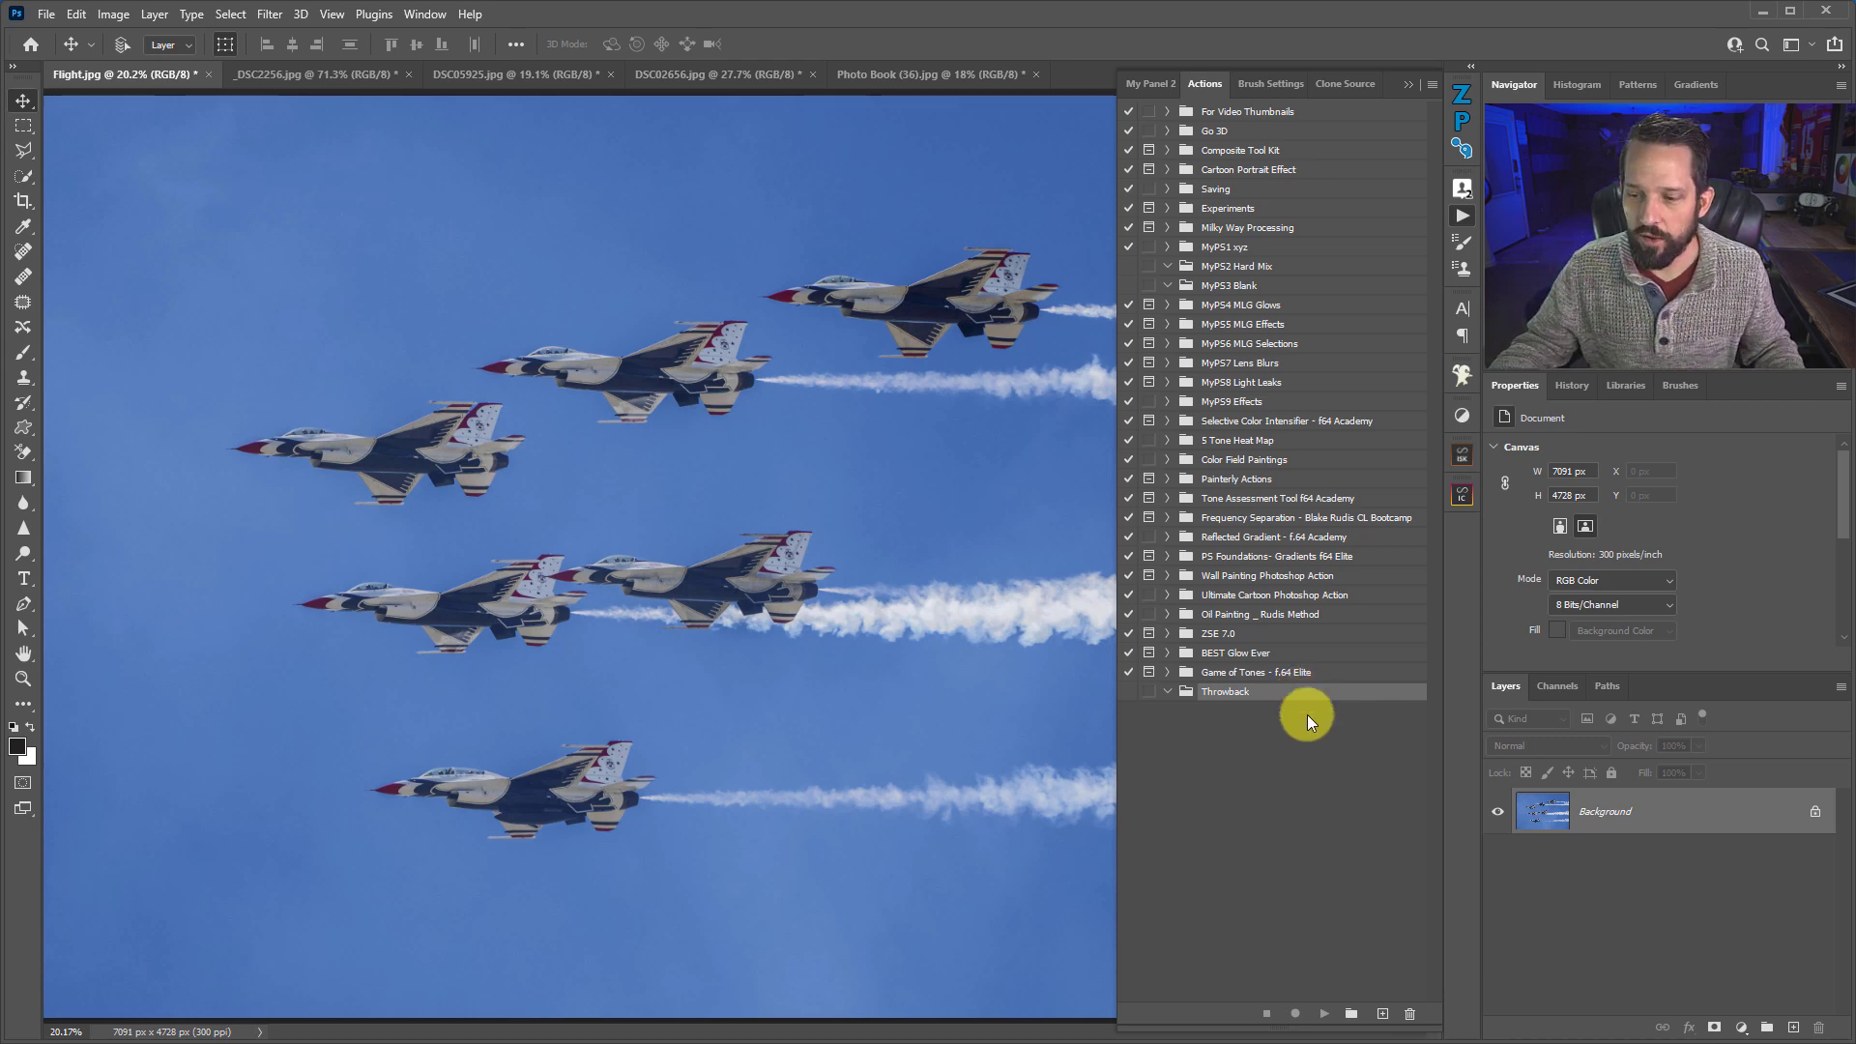
Define a new 'Curve Adjust' action in Throwback with shortcut Shift+F2 and colour None
left_click(1383, 1014)
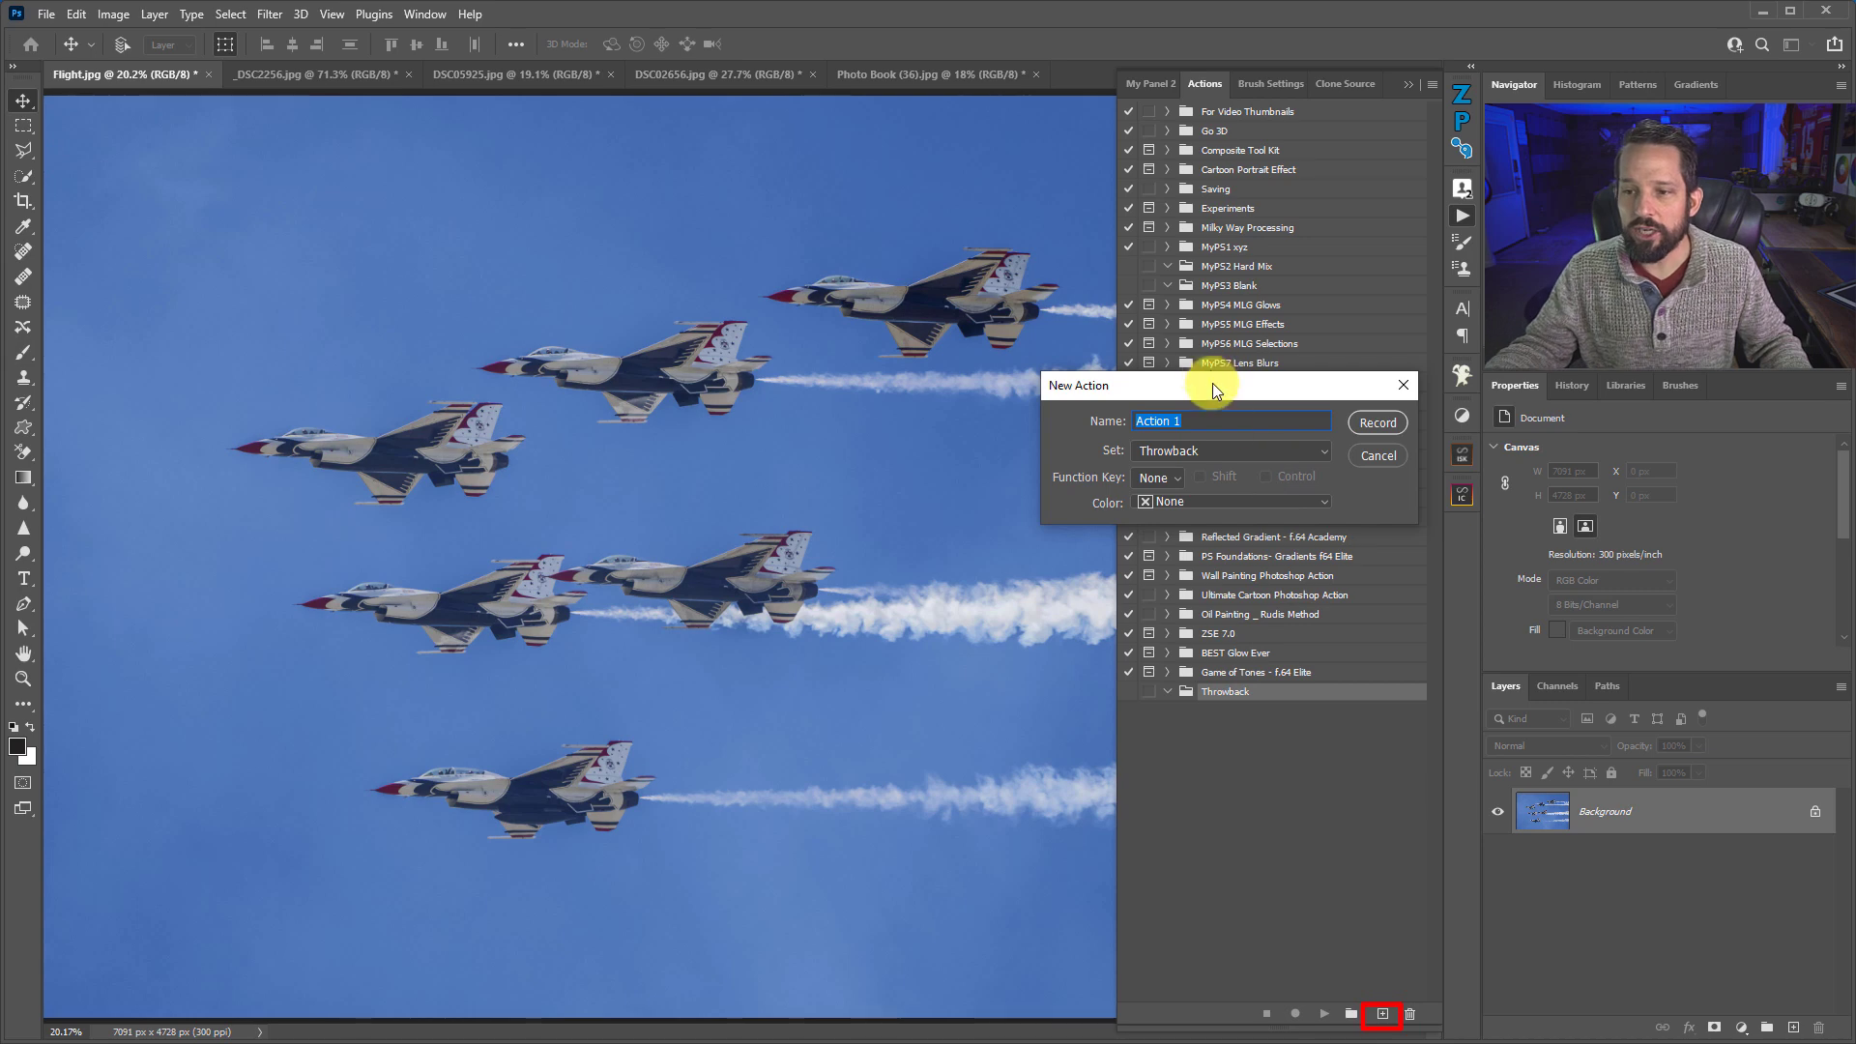
left_click_drag(1211, 382, 749, 410)
type("Curve ")
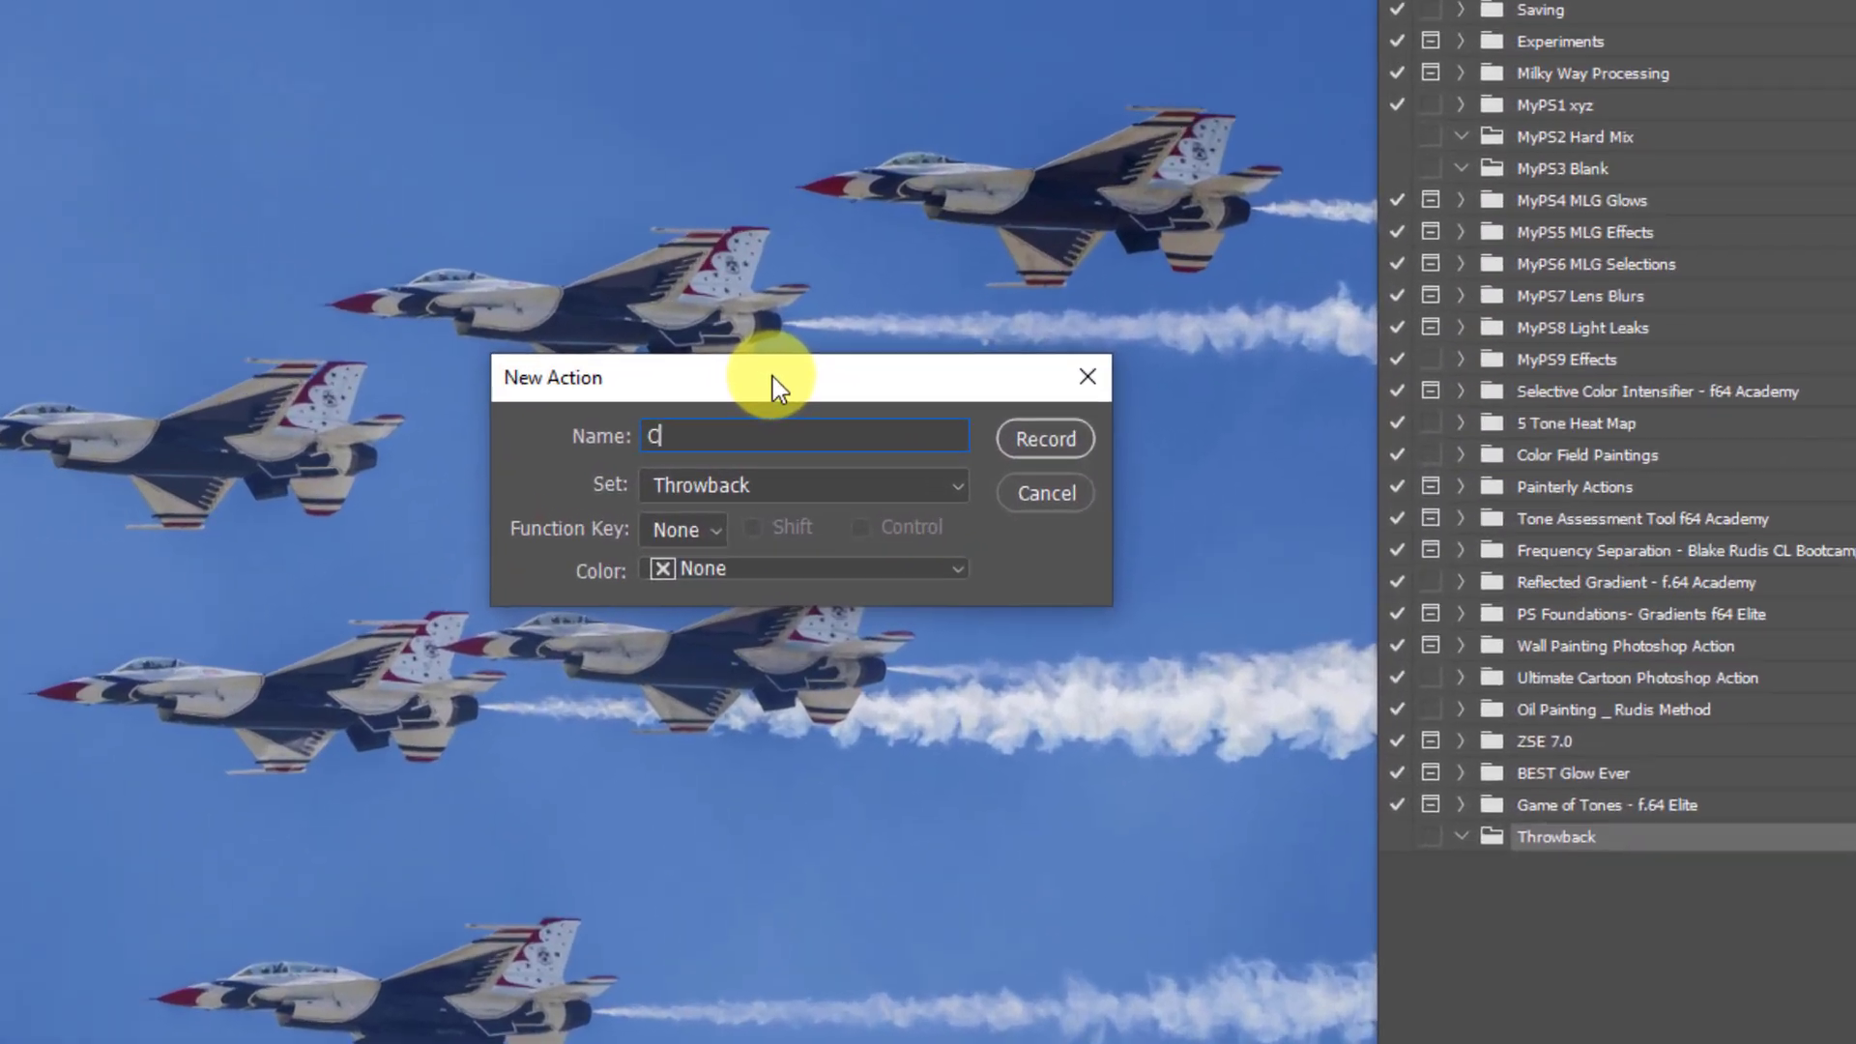
type("Adjust")
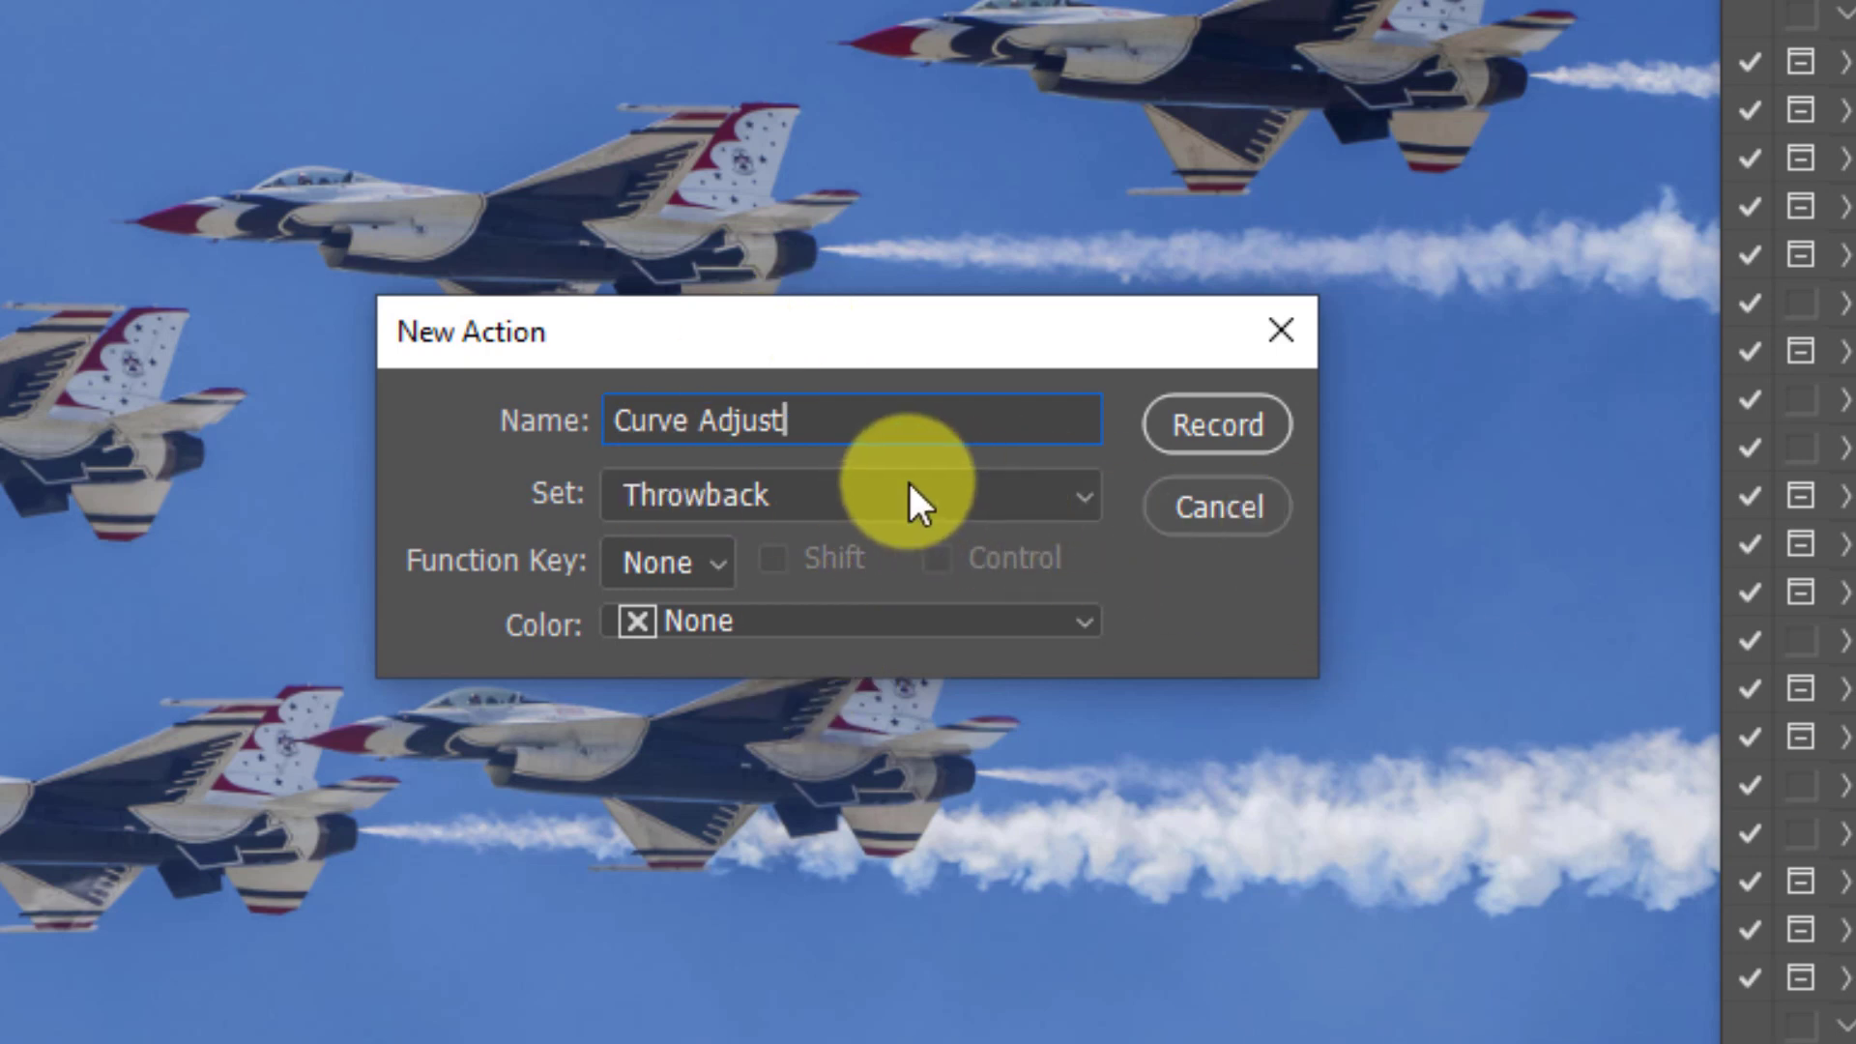
left_click(945, 495)
left_click(944, 494)
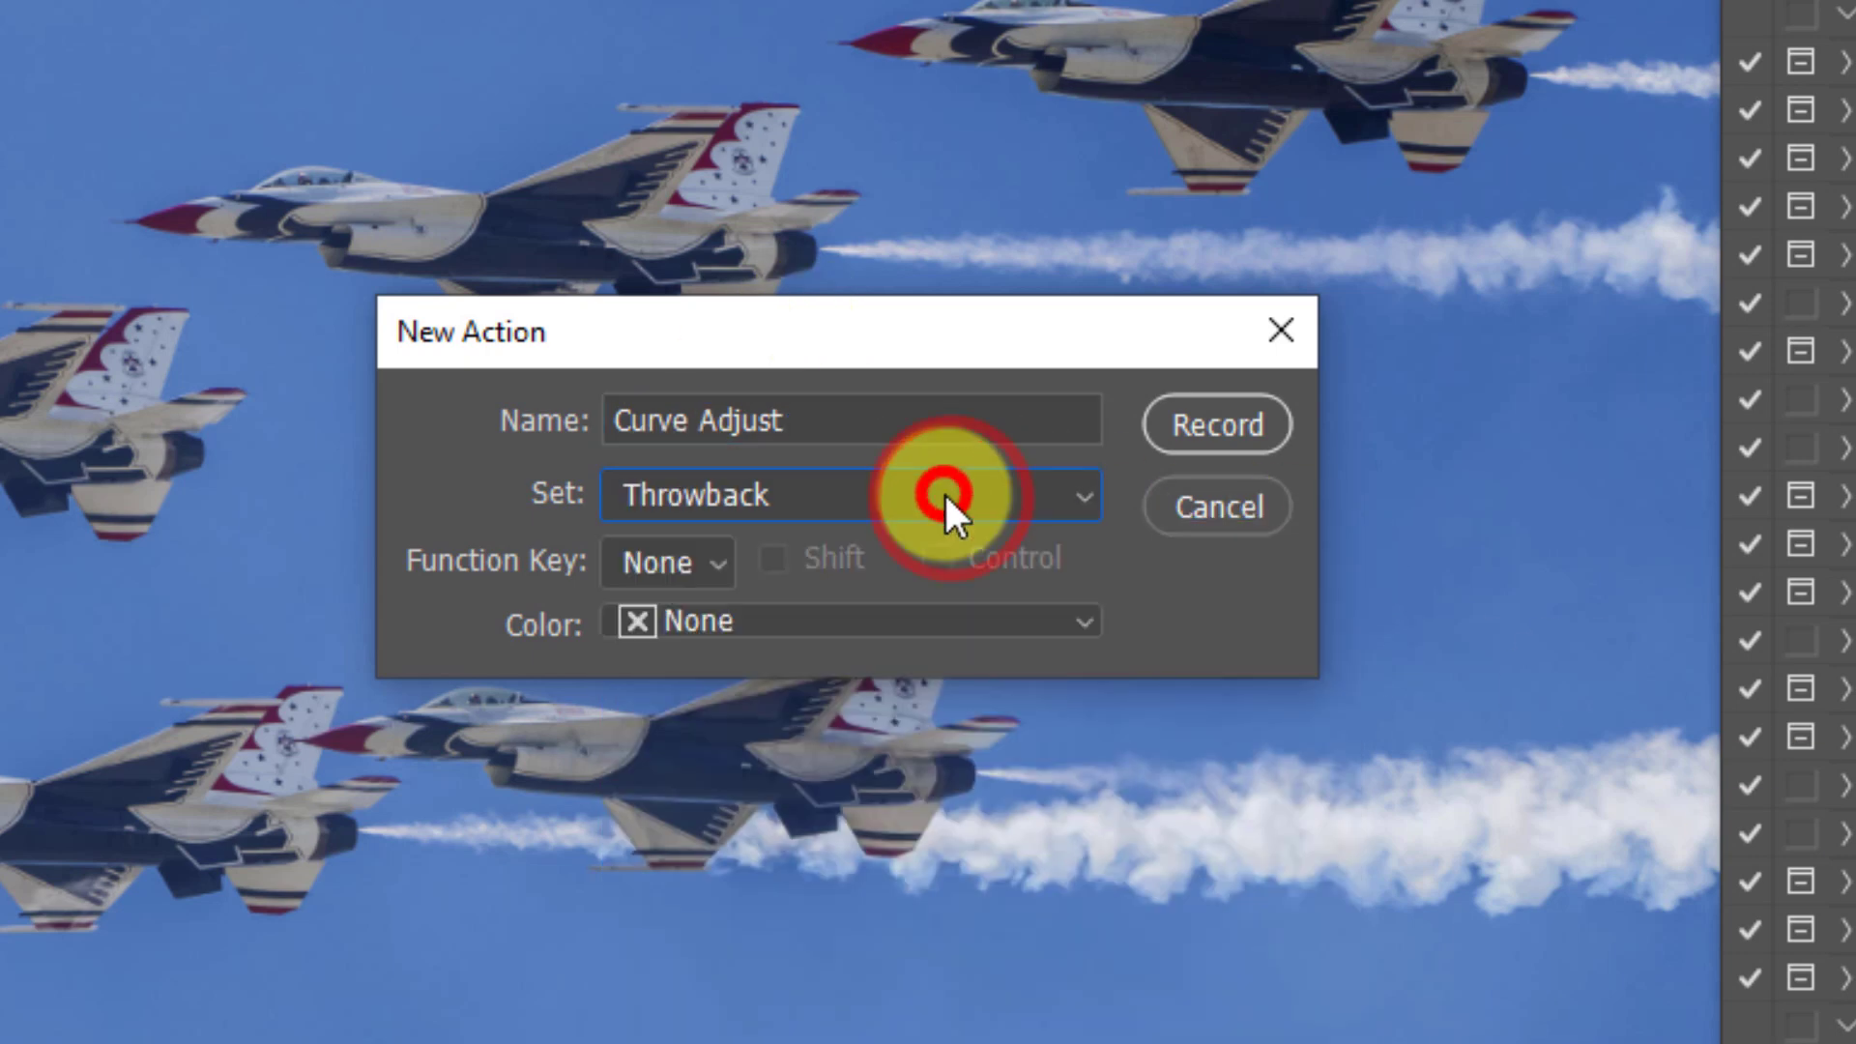
left_click(699, 570)
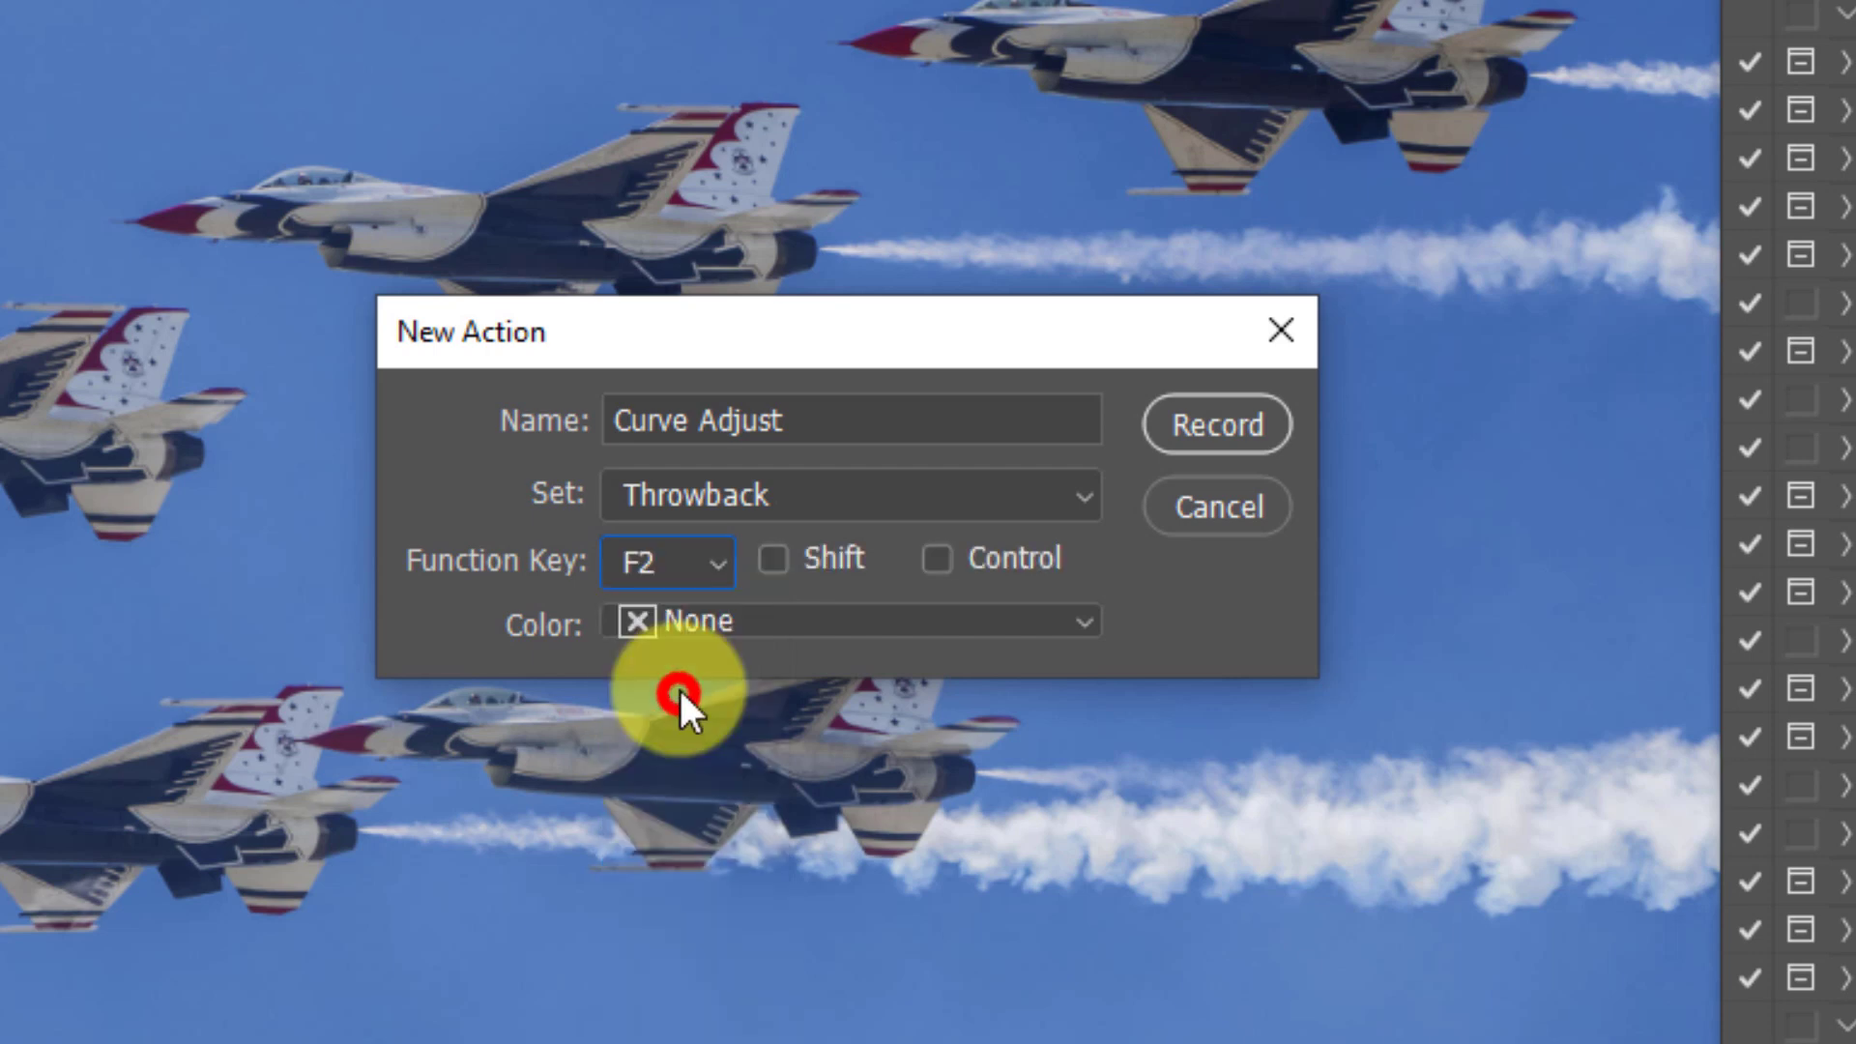
left_click(778, 545)
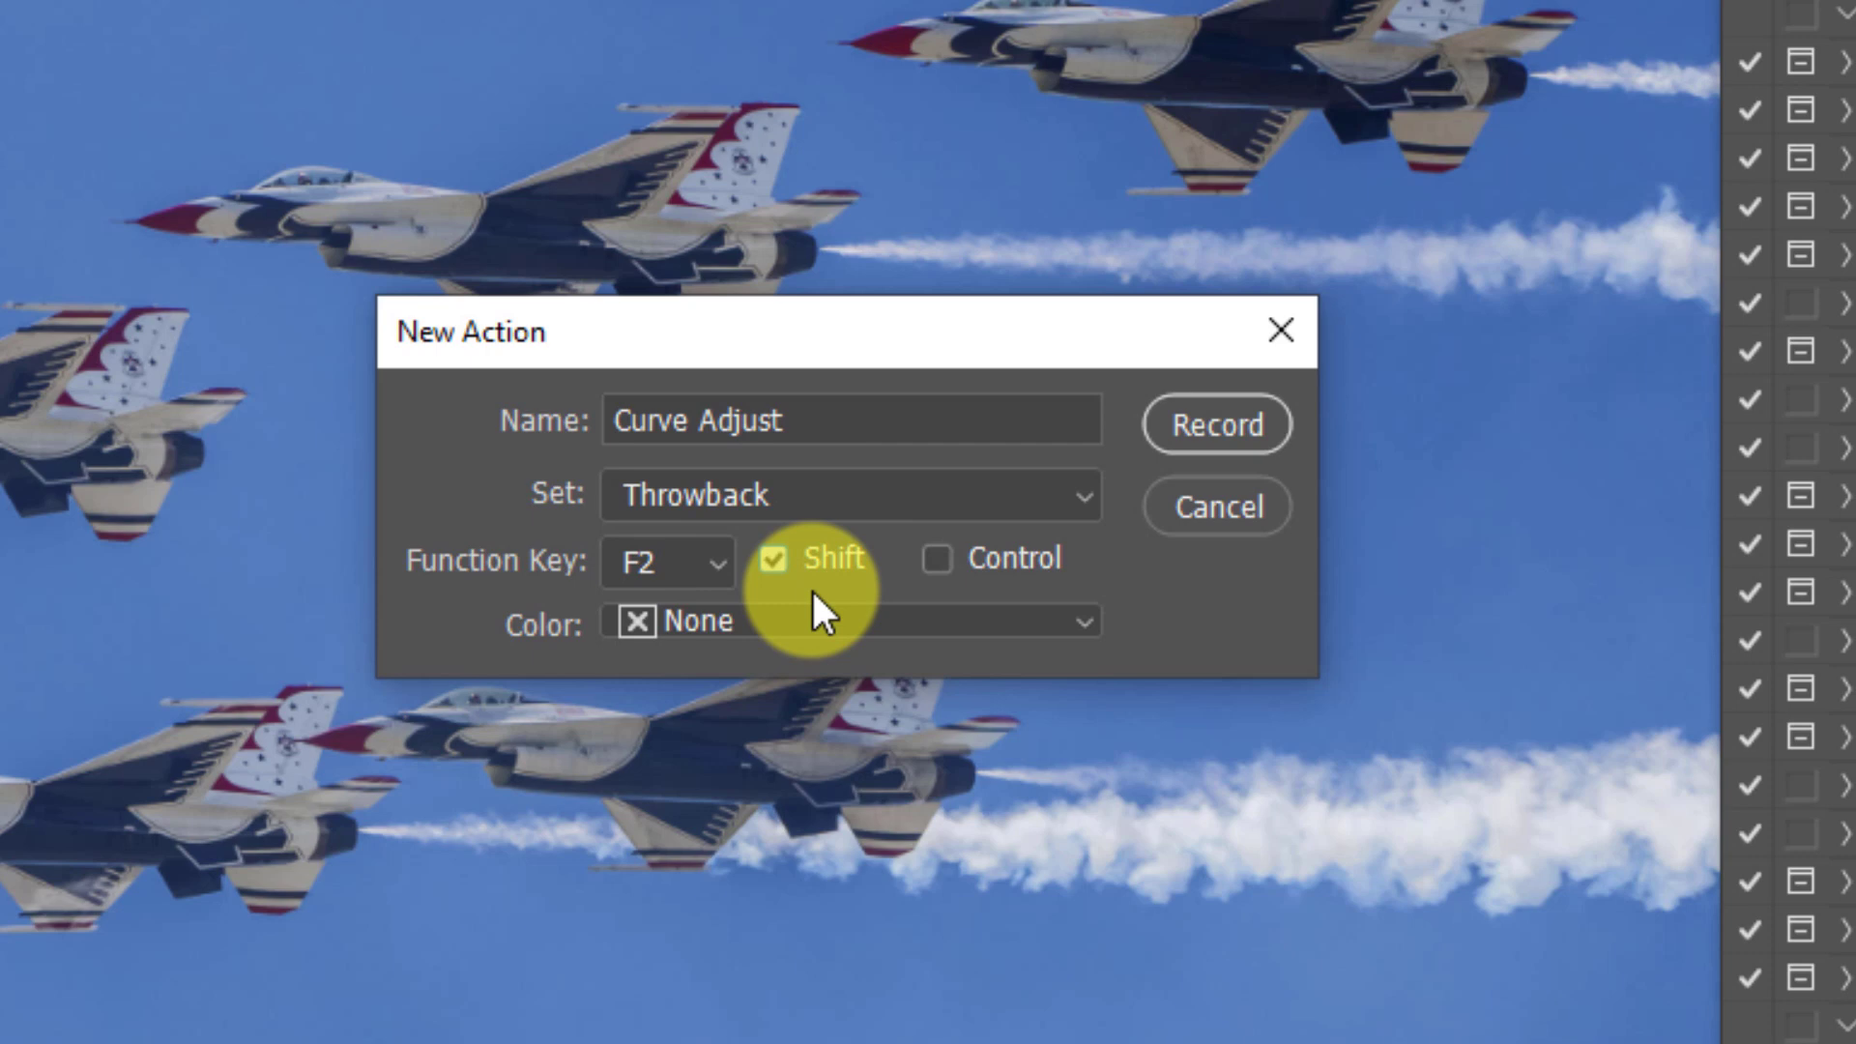
left_click(751, 618)
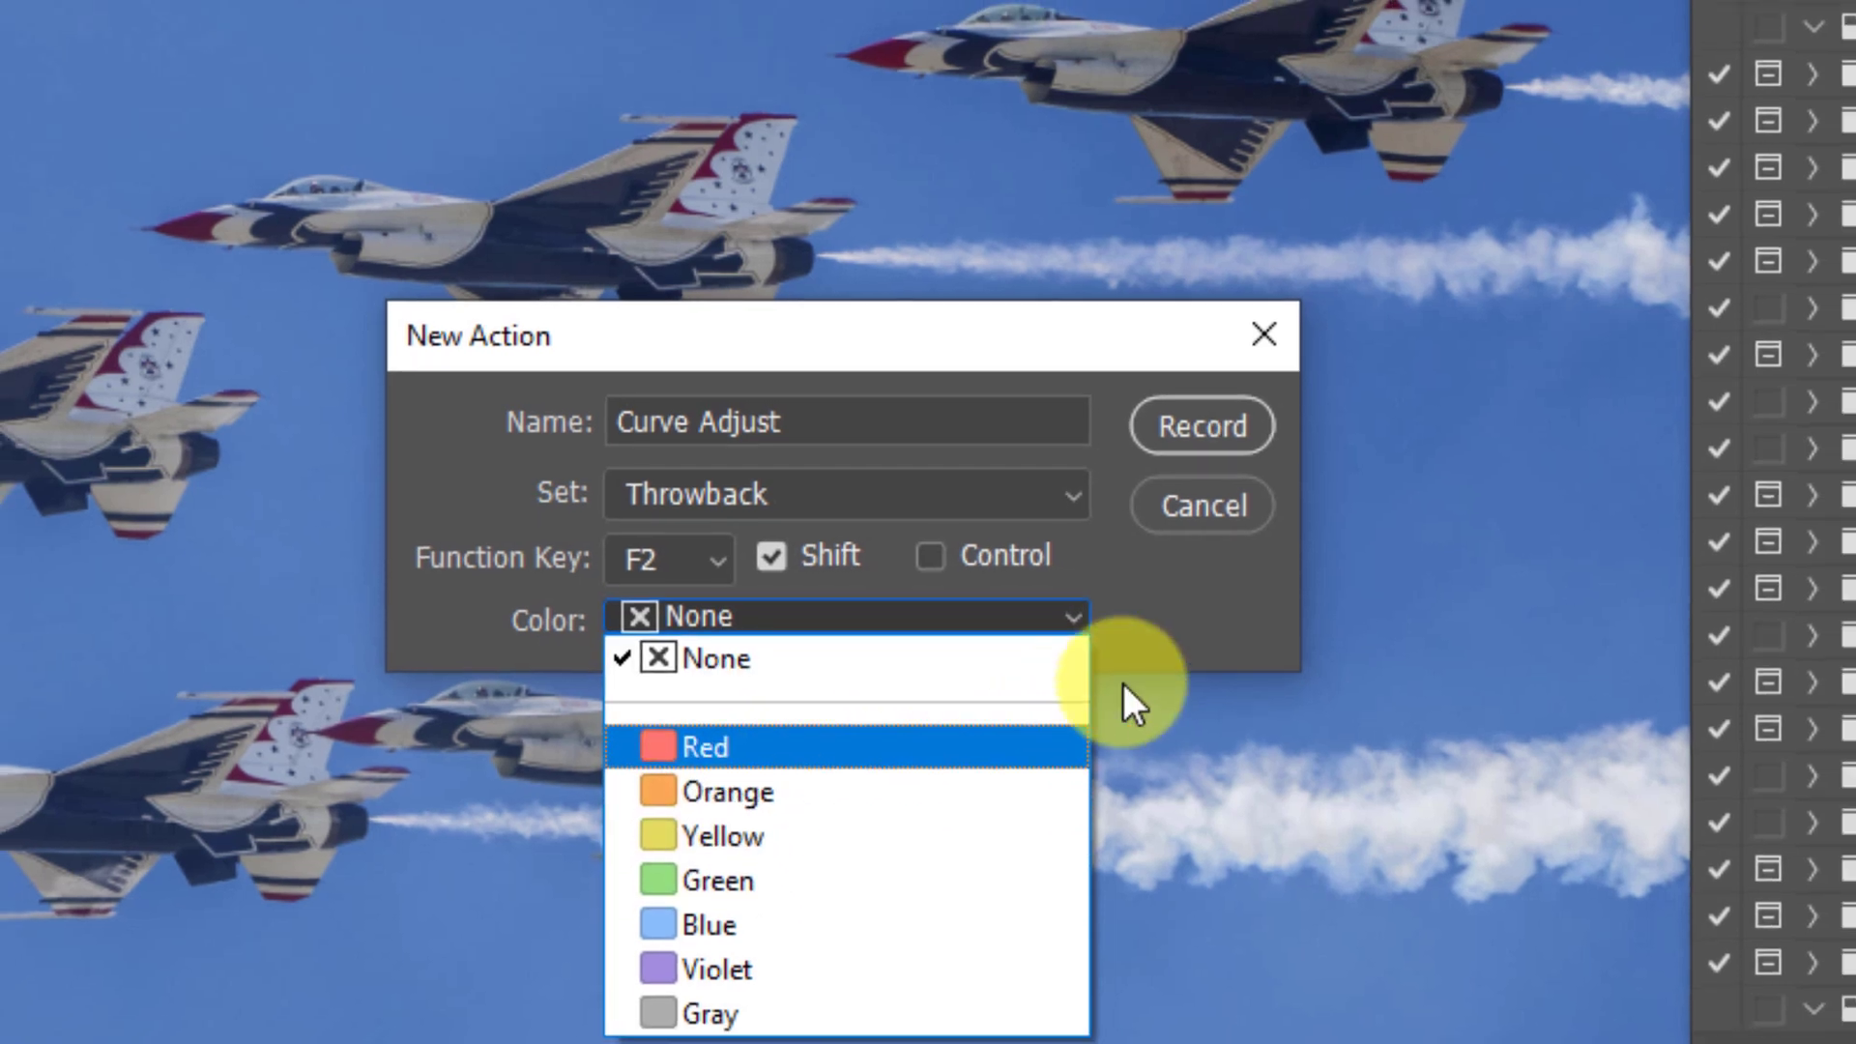
left_click(1202, 619)
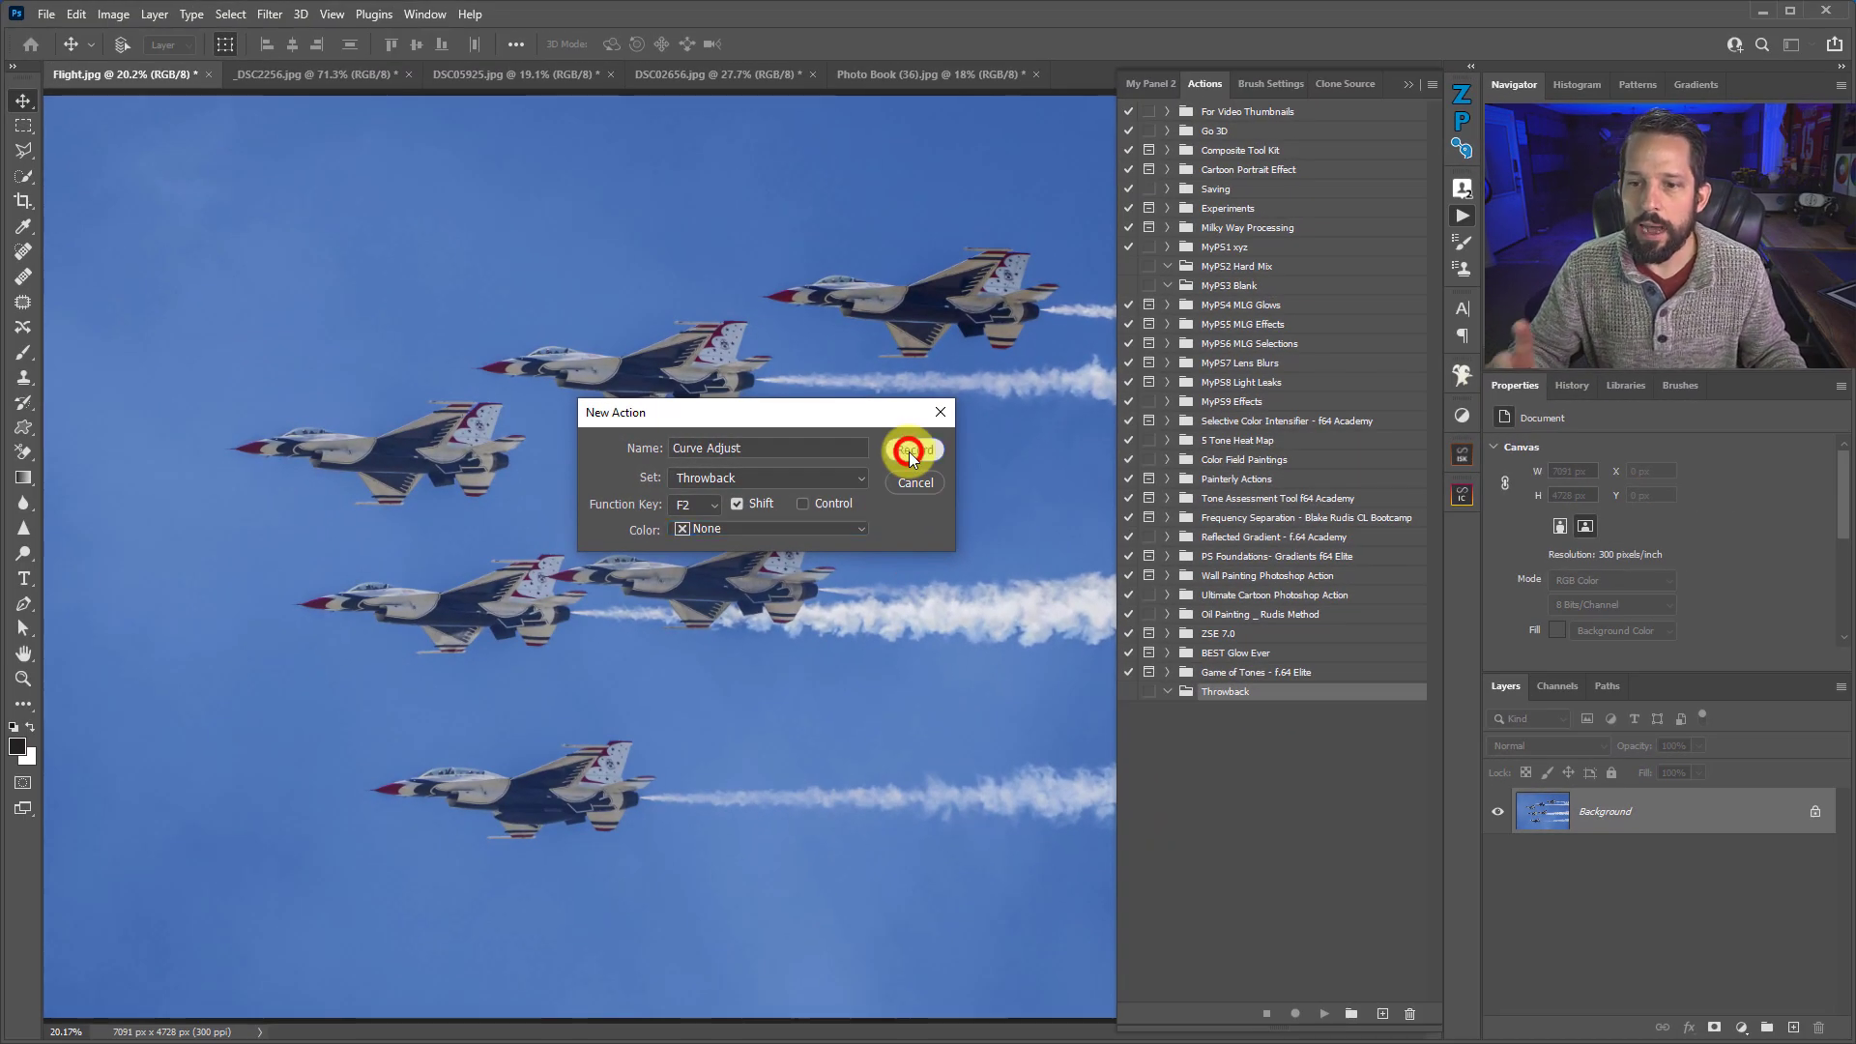
Record a Curves adjustment layer with darker shadows and brighter highlights, then stop recording
left_click(913, 450)
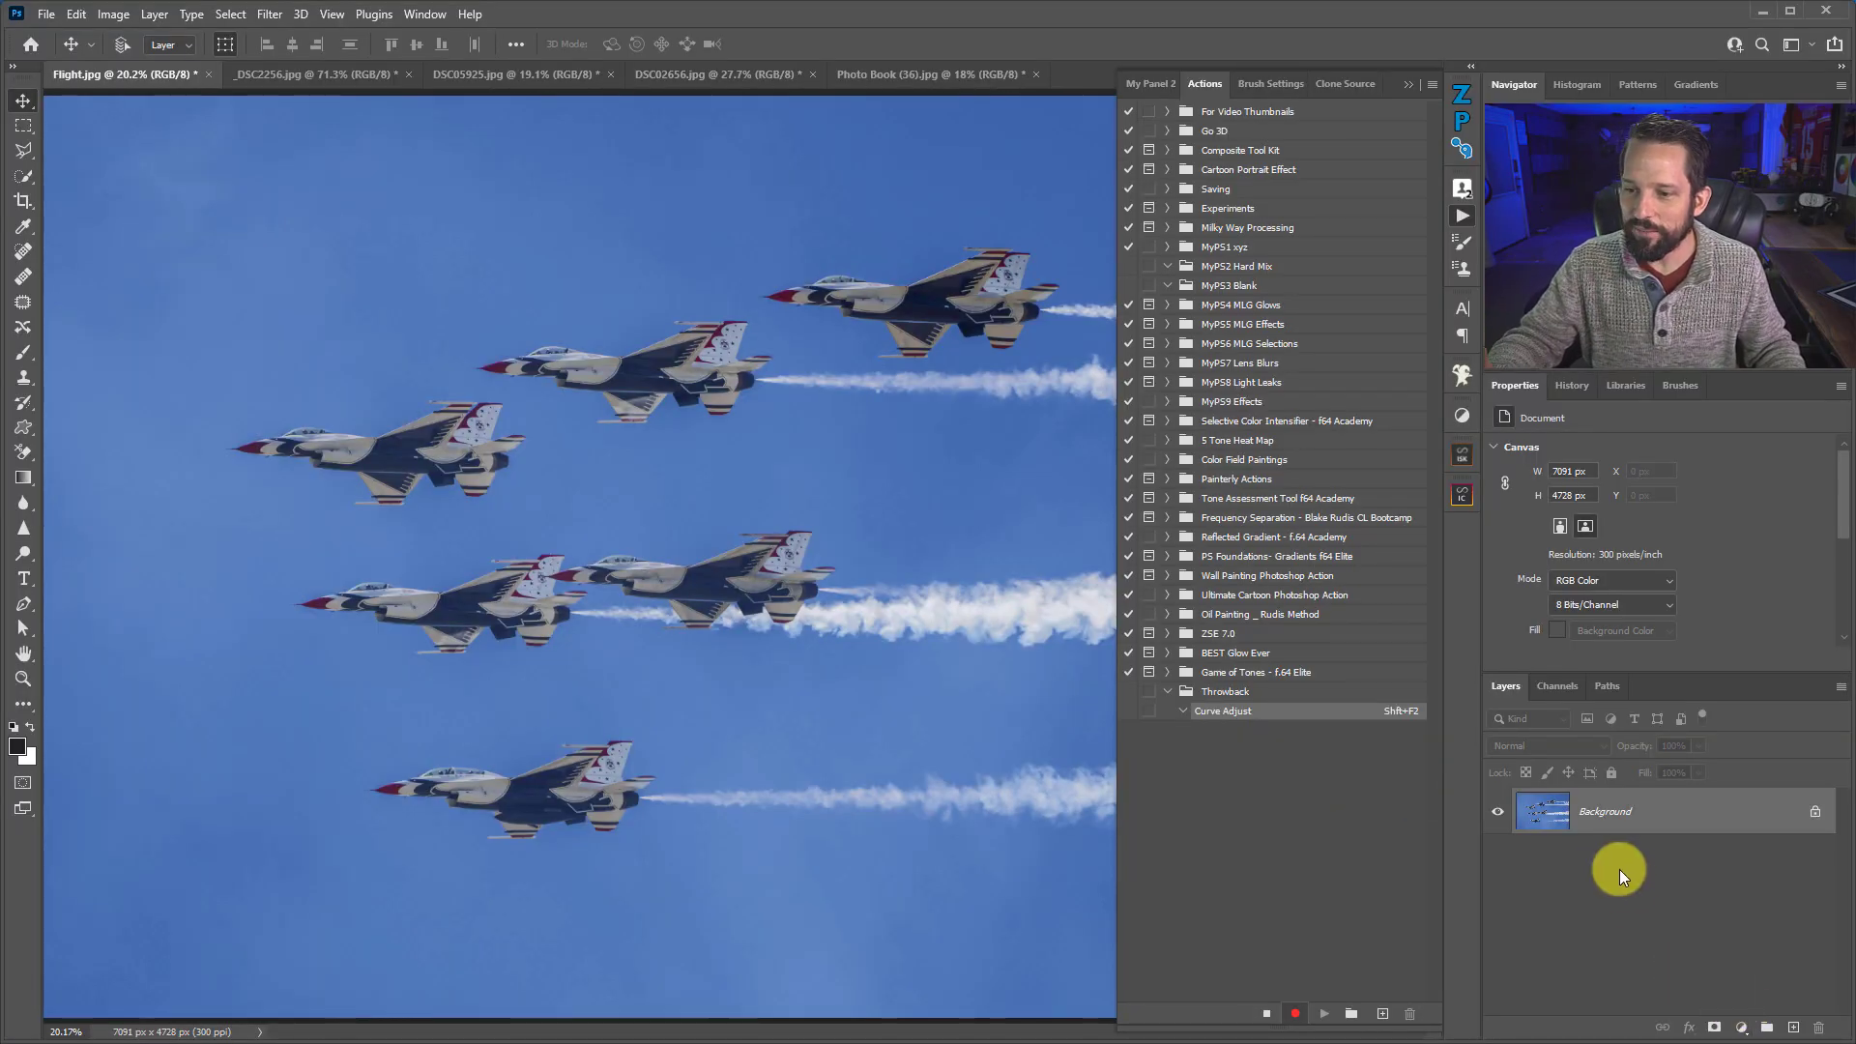
left_click(1740, 1029)
left_click(1733, 779)
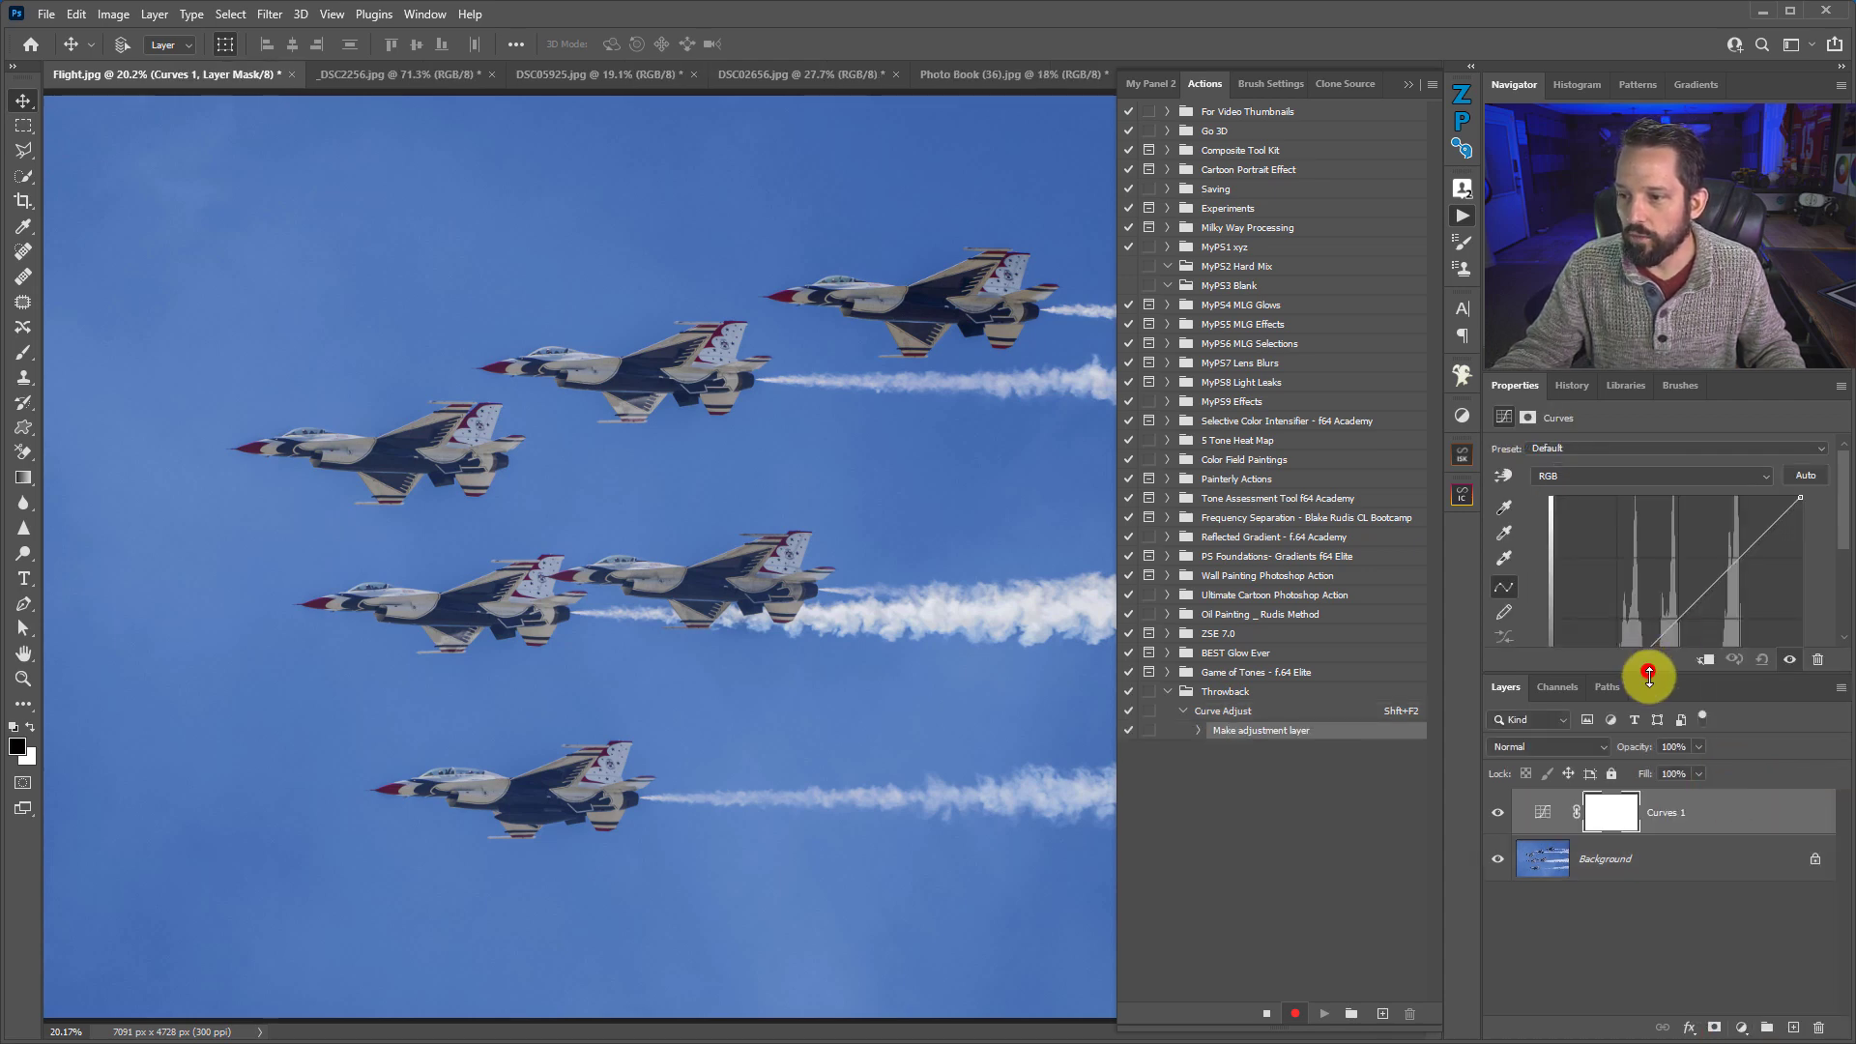
left_click_drag(1649, 671, 1644, 810)
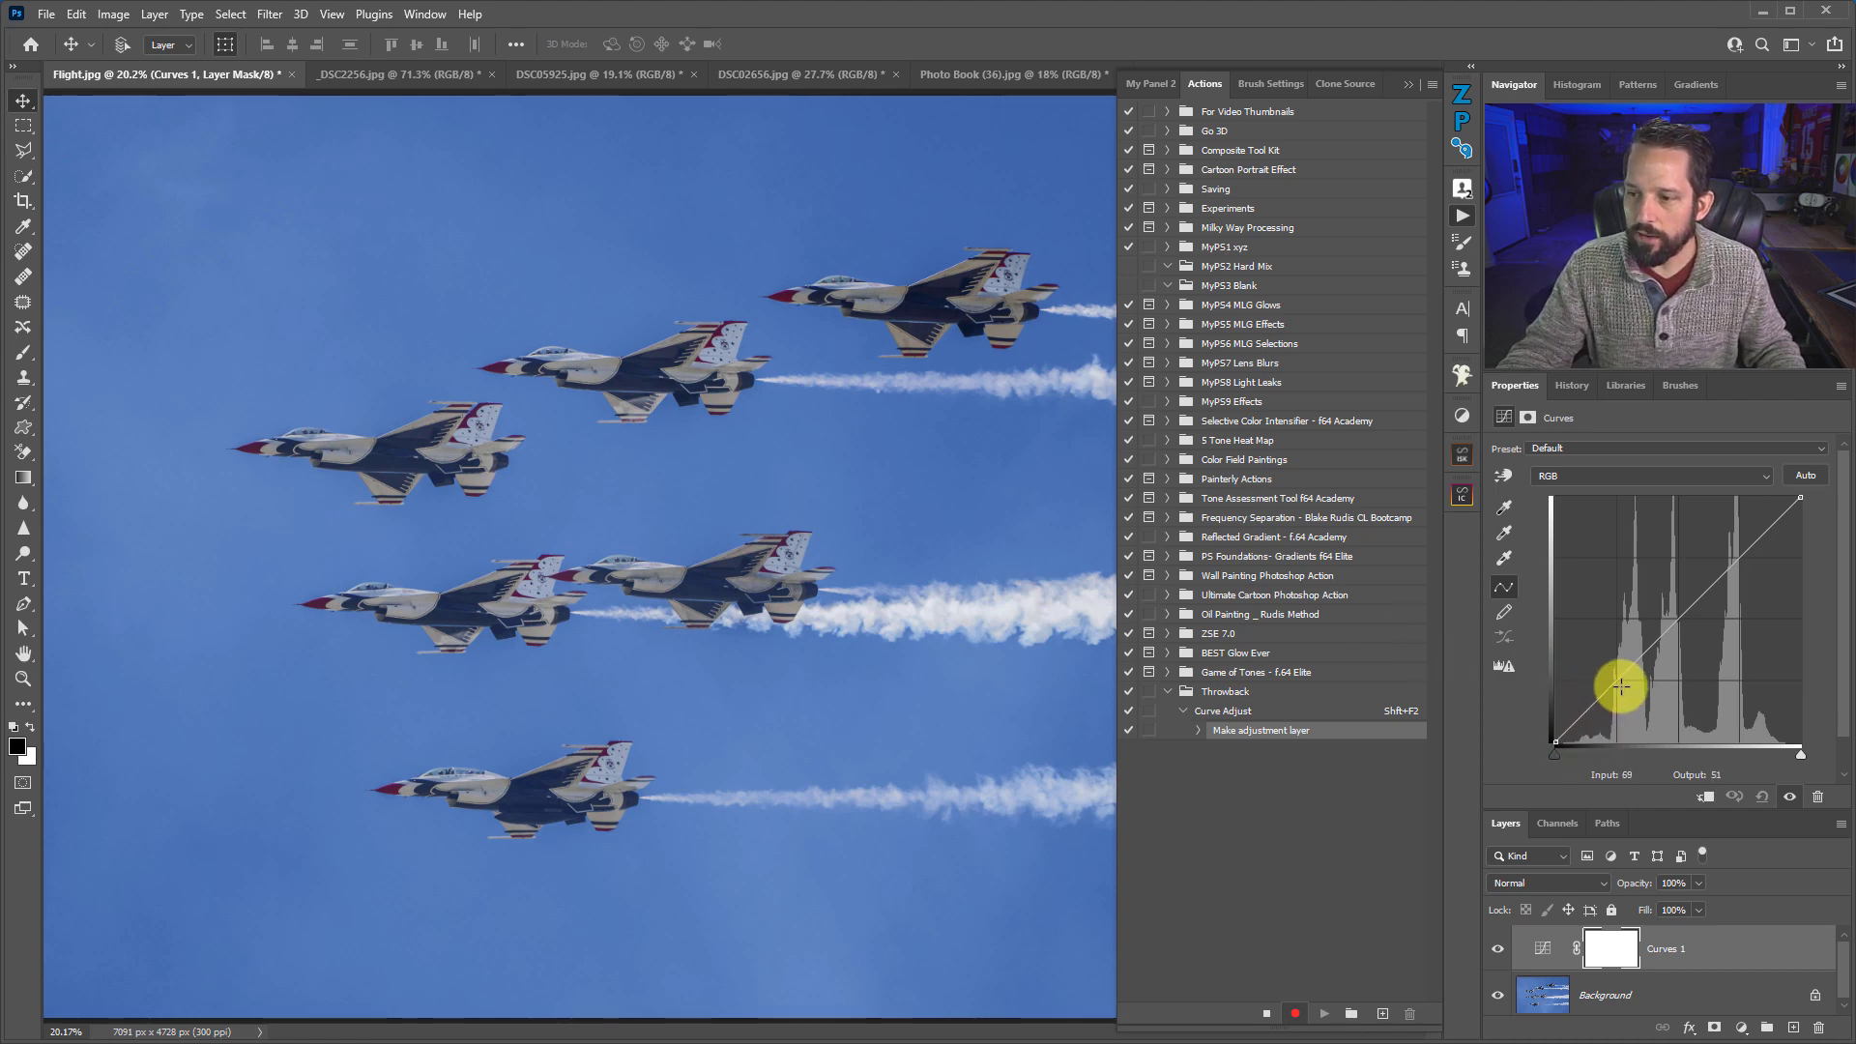
left_click_drag(1617, 682, 1616, 690)
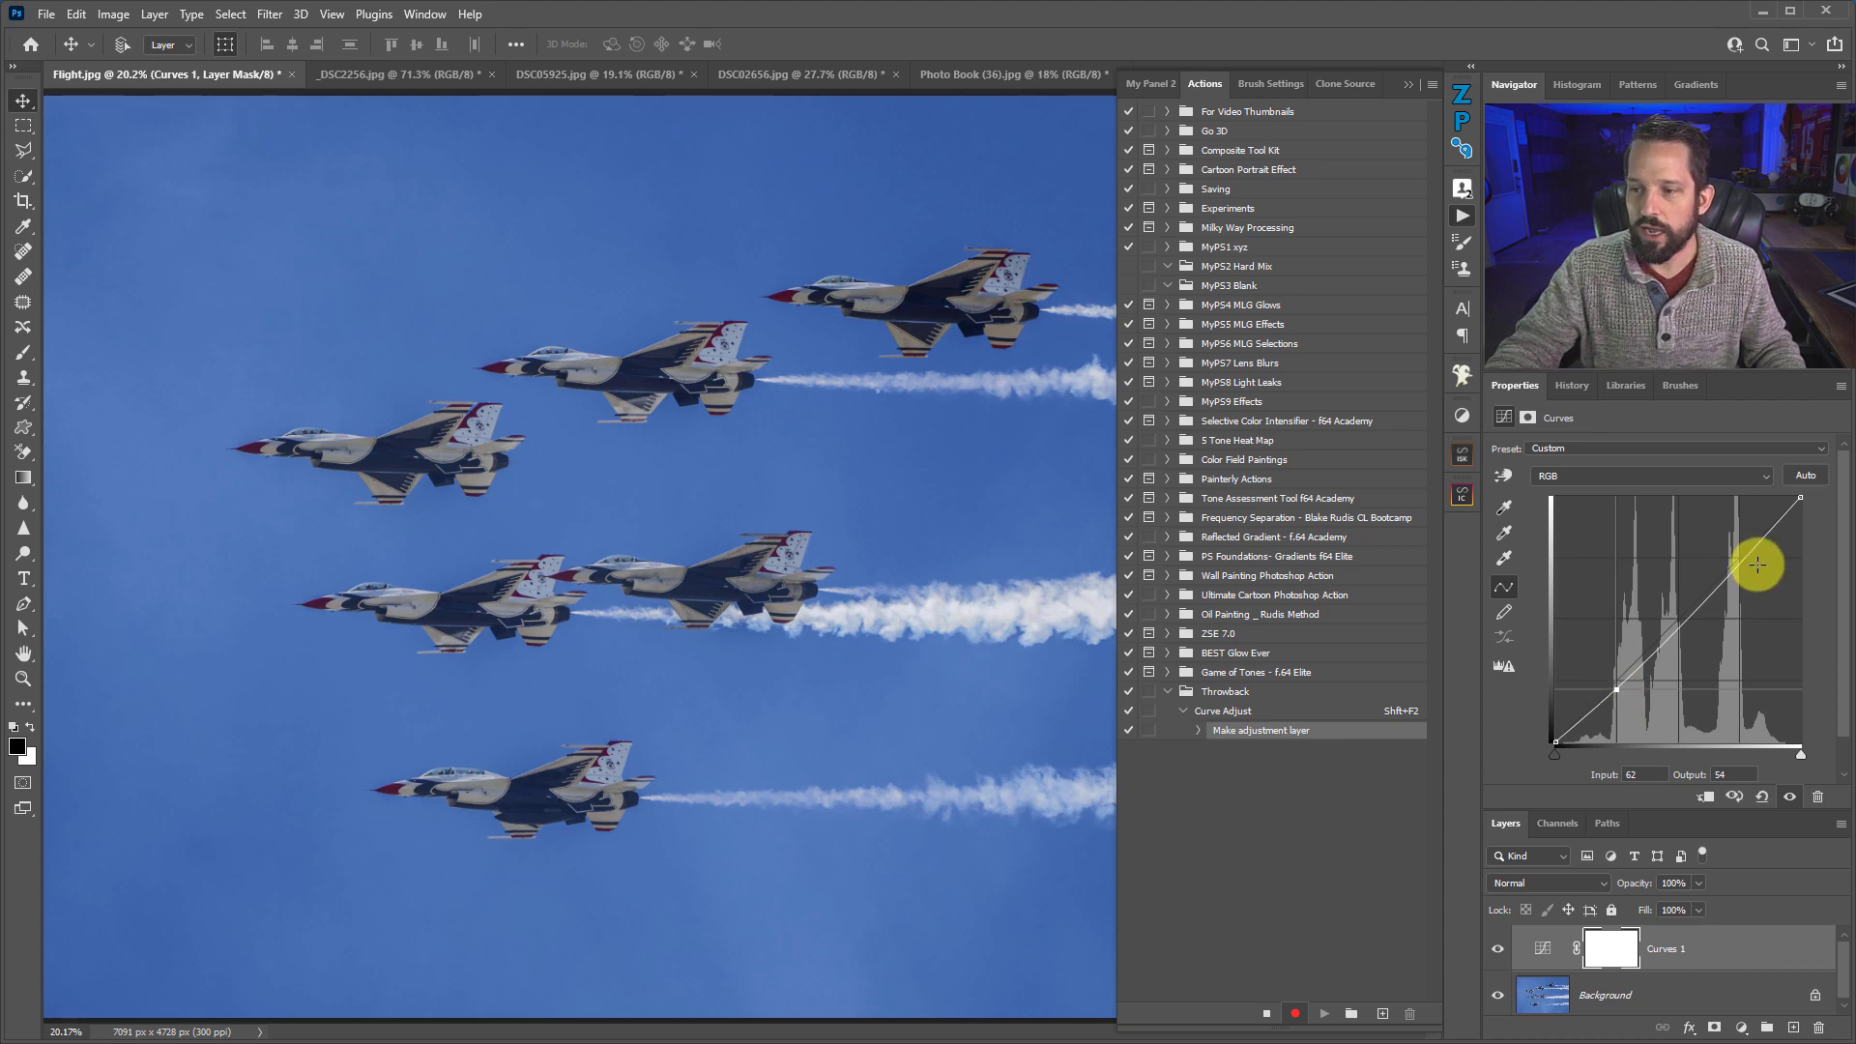
left_click_drag(1741, 559, 1739, 550)
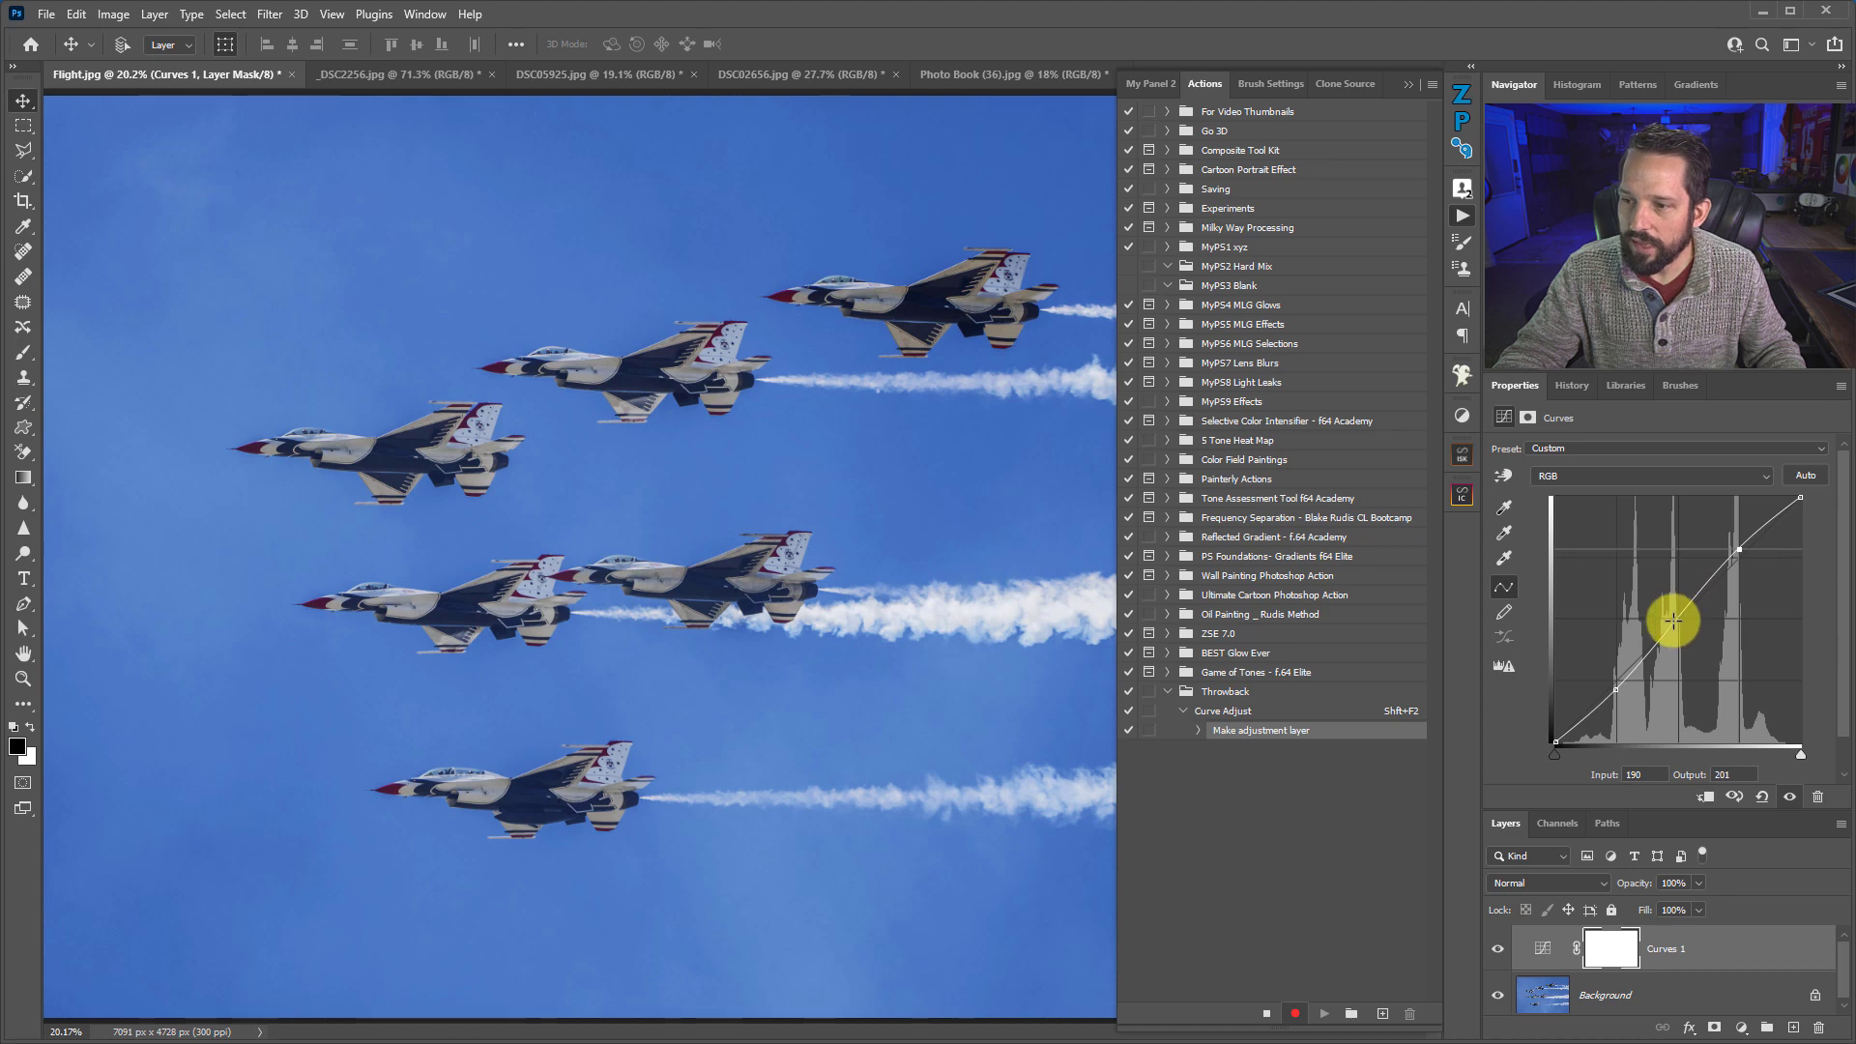
left_click_drag(1674, 620, 1671, 613)
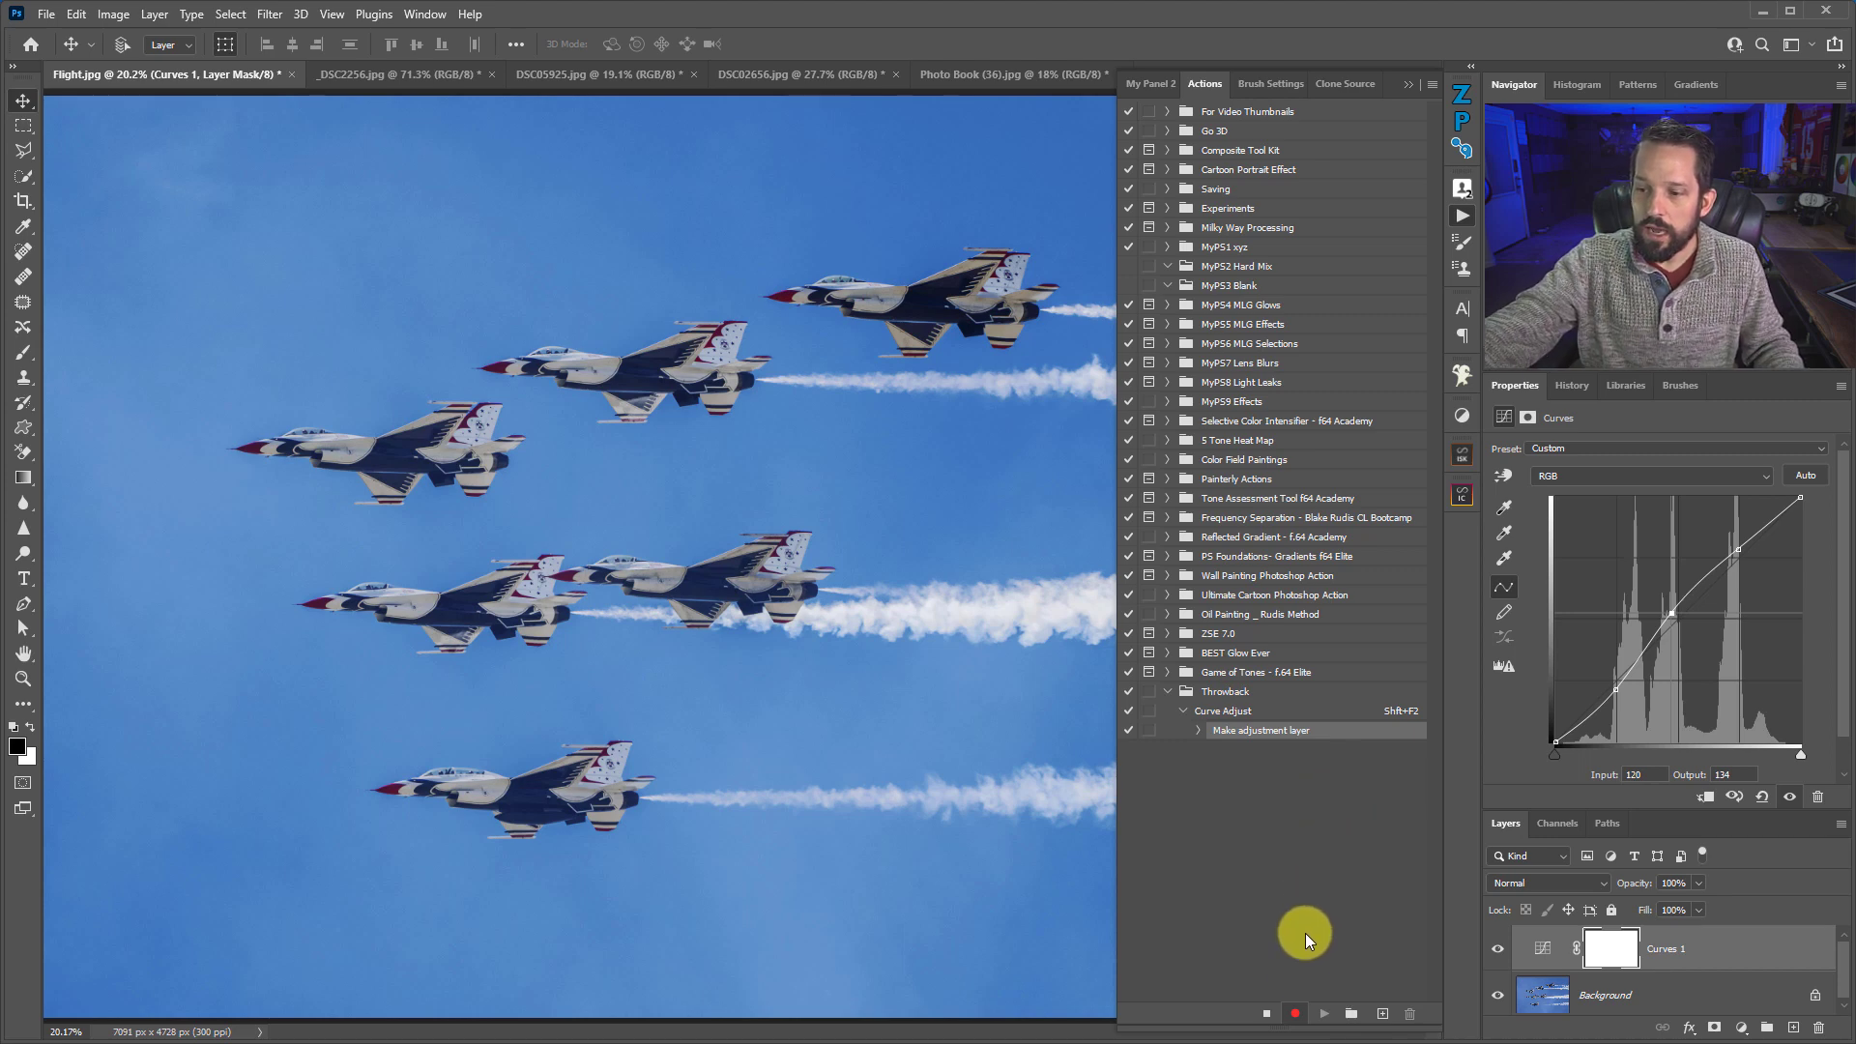
left_click(1268, 1015)
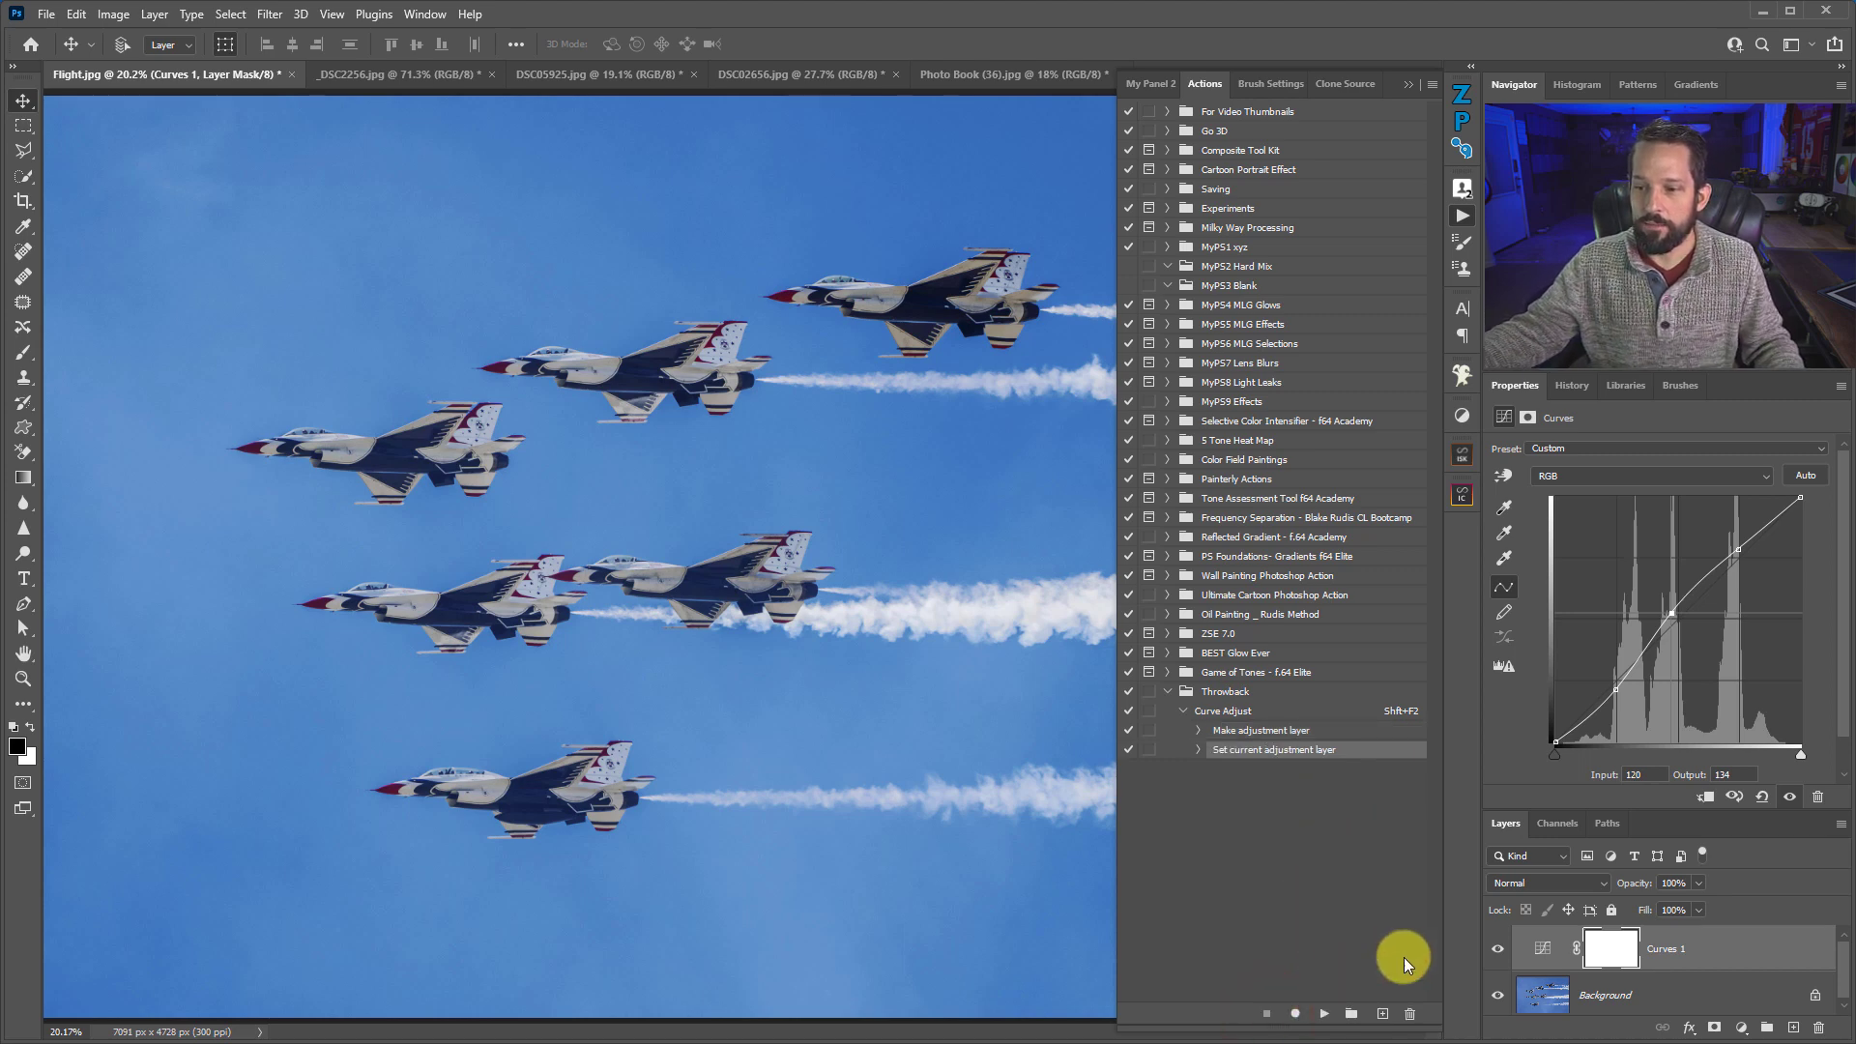
Delete the Curves 1 layer and replay Curve Adjust on Flight.jpg
key("Delete")
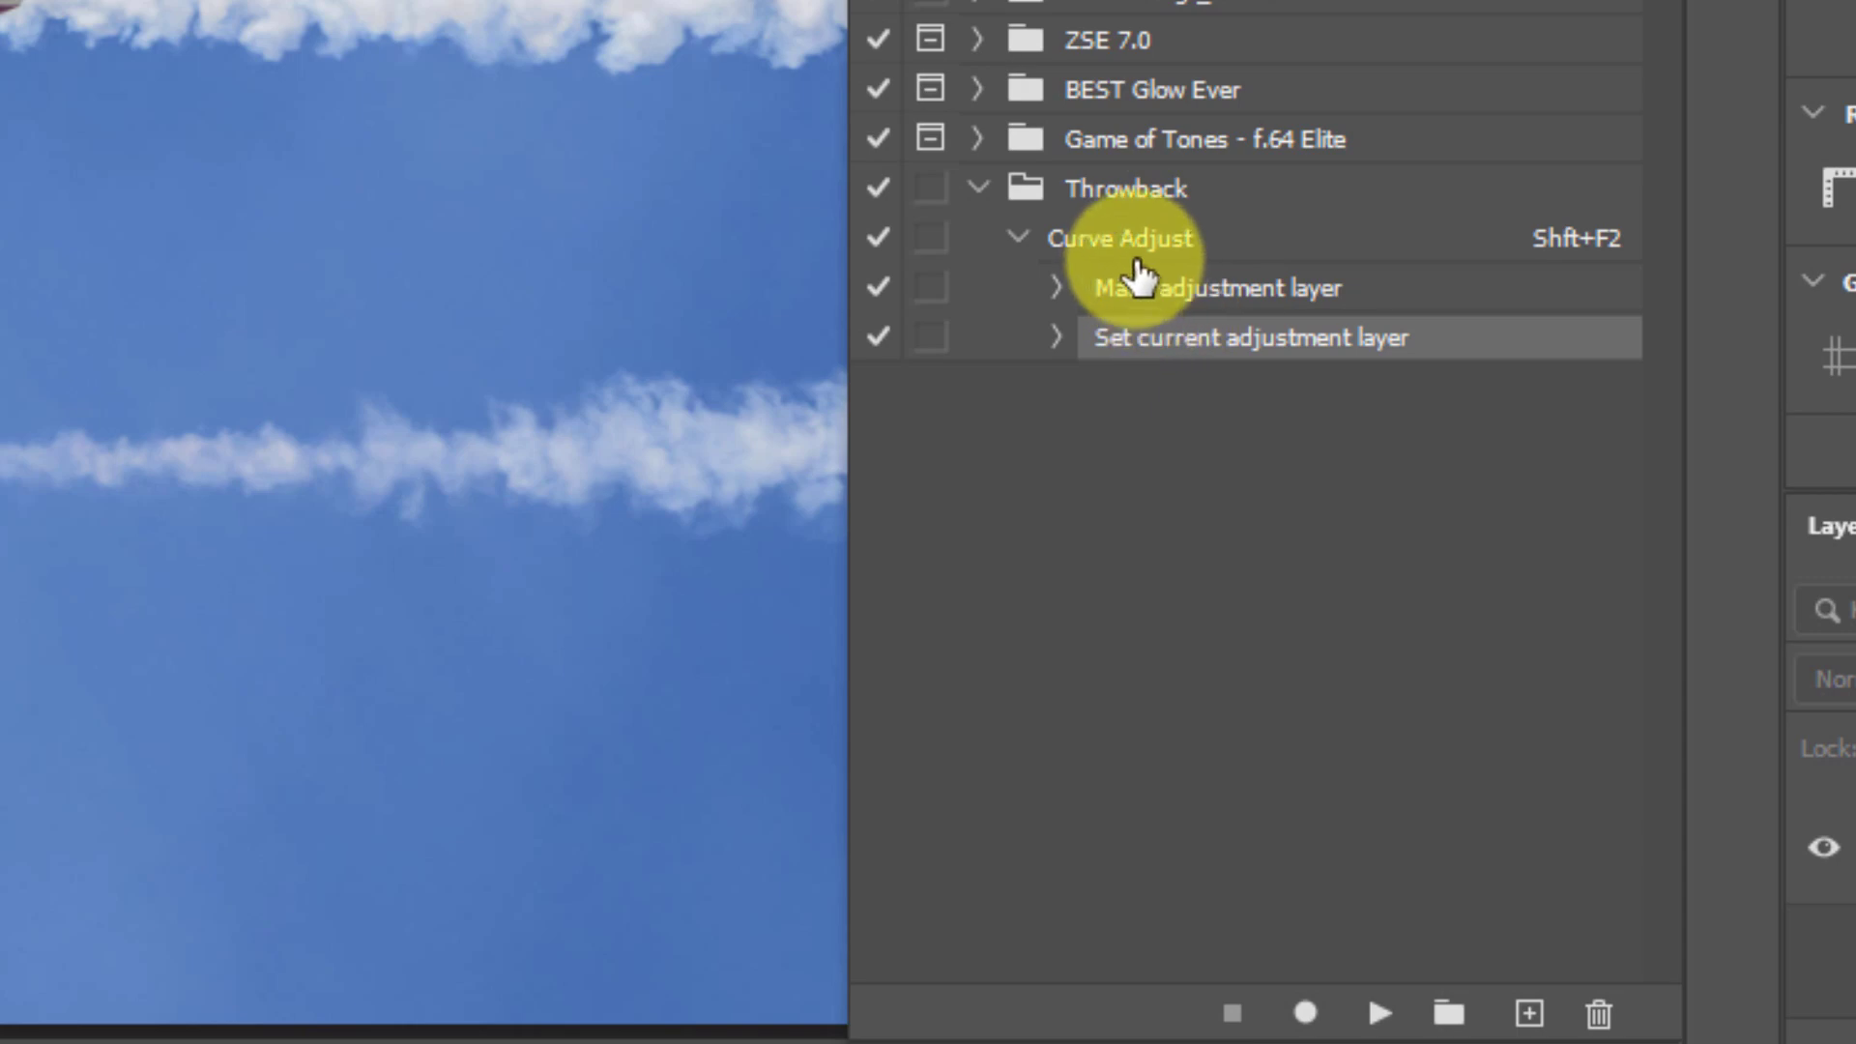
left_click(1121, 244)
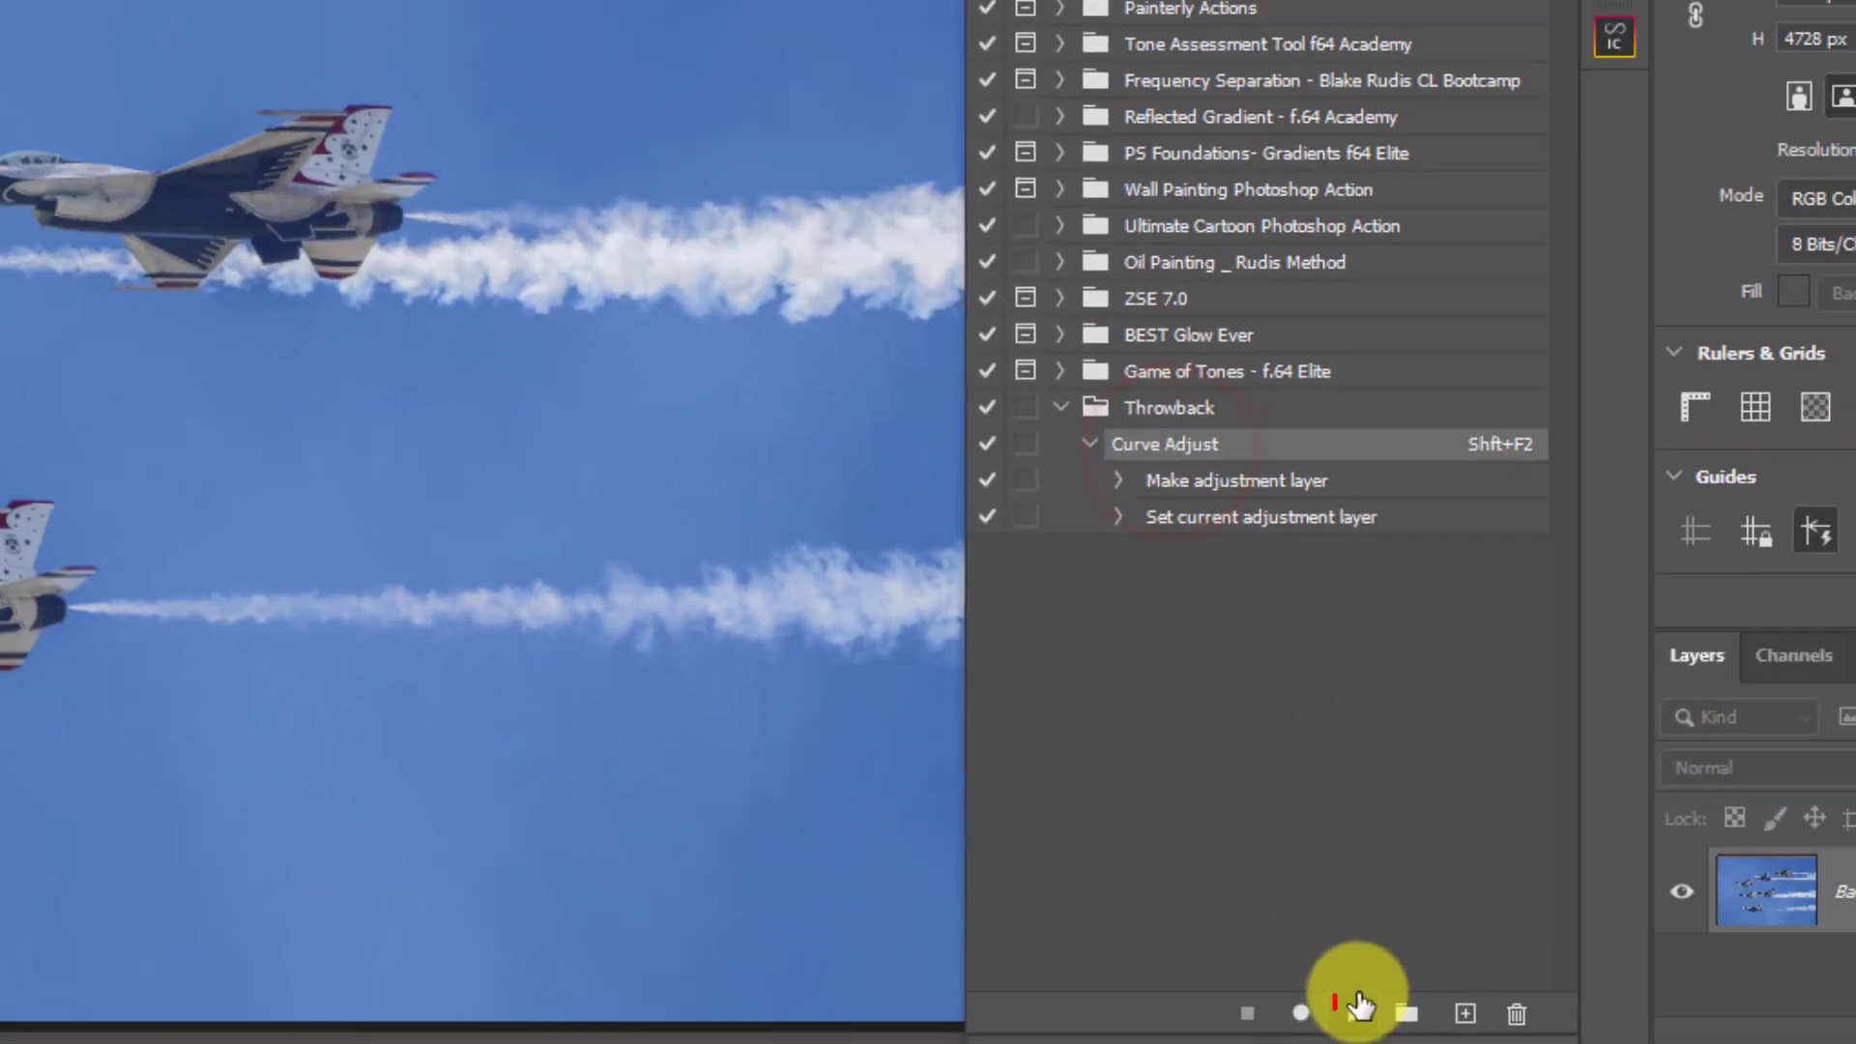
left_click(1380, 1012)
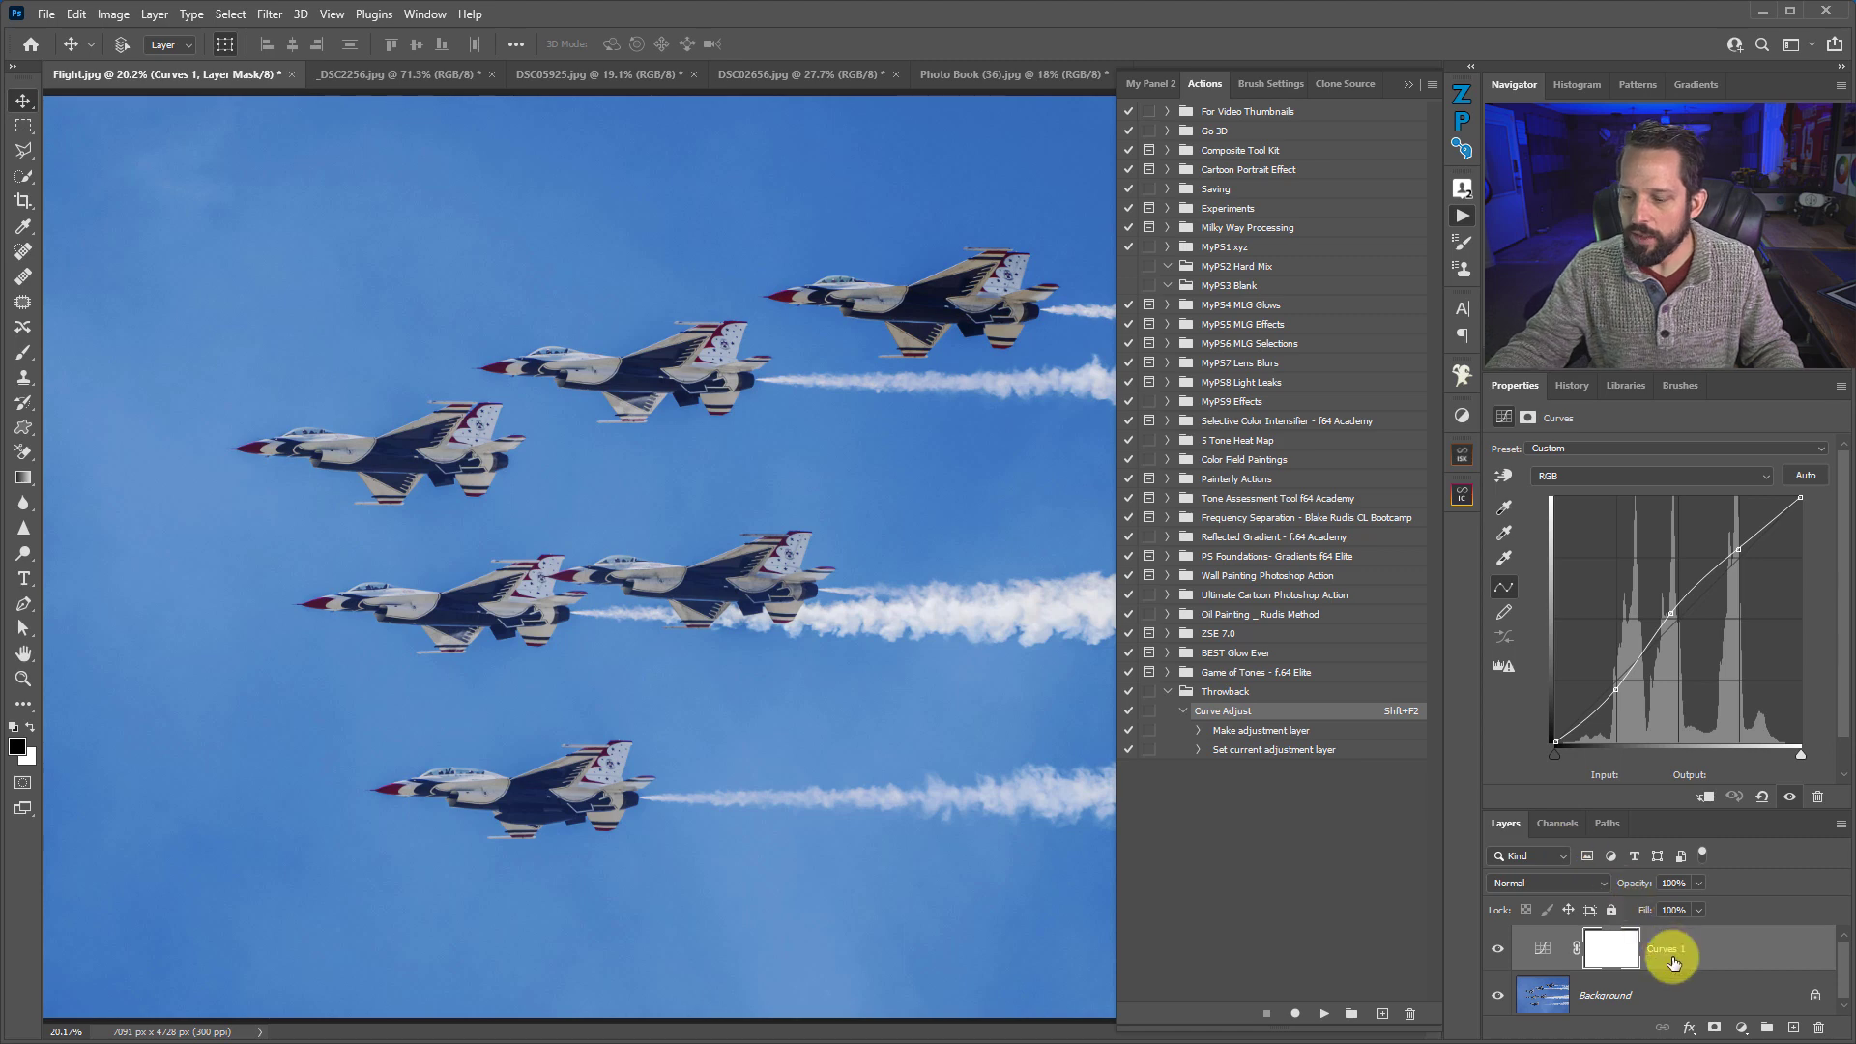
Delete Curves 1 and set the make-layer step to name 'Curve Adjusted', Violet, Normal mode
key("Delete")
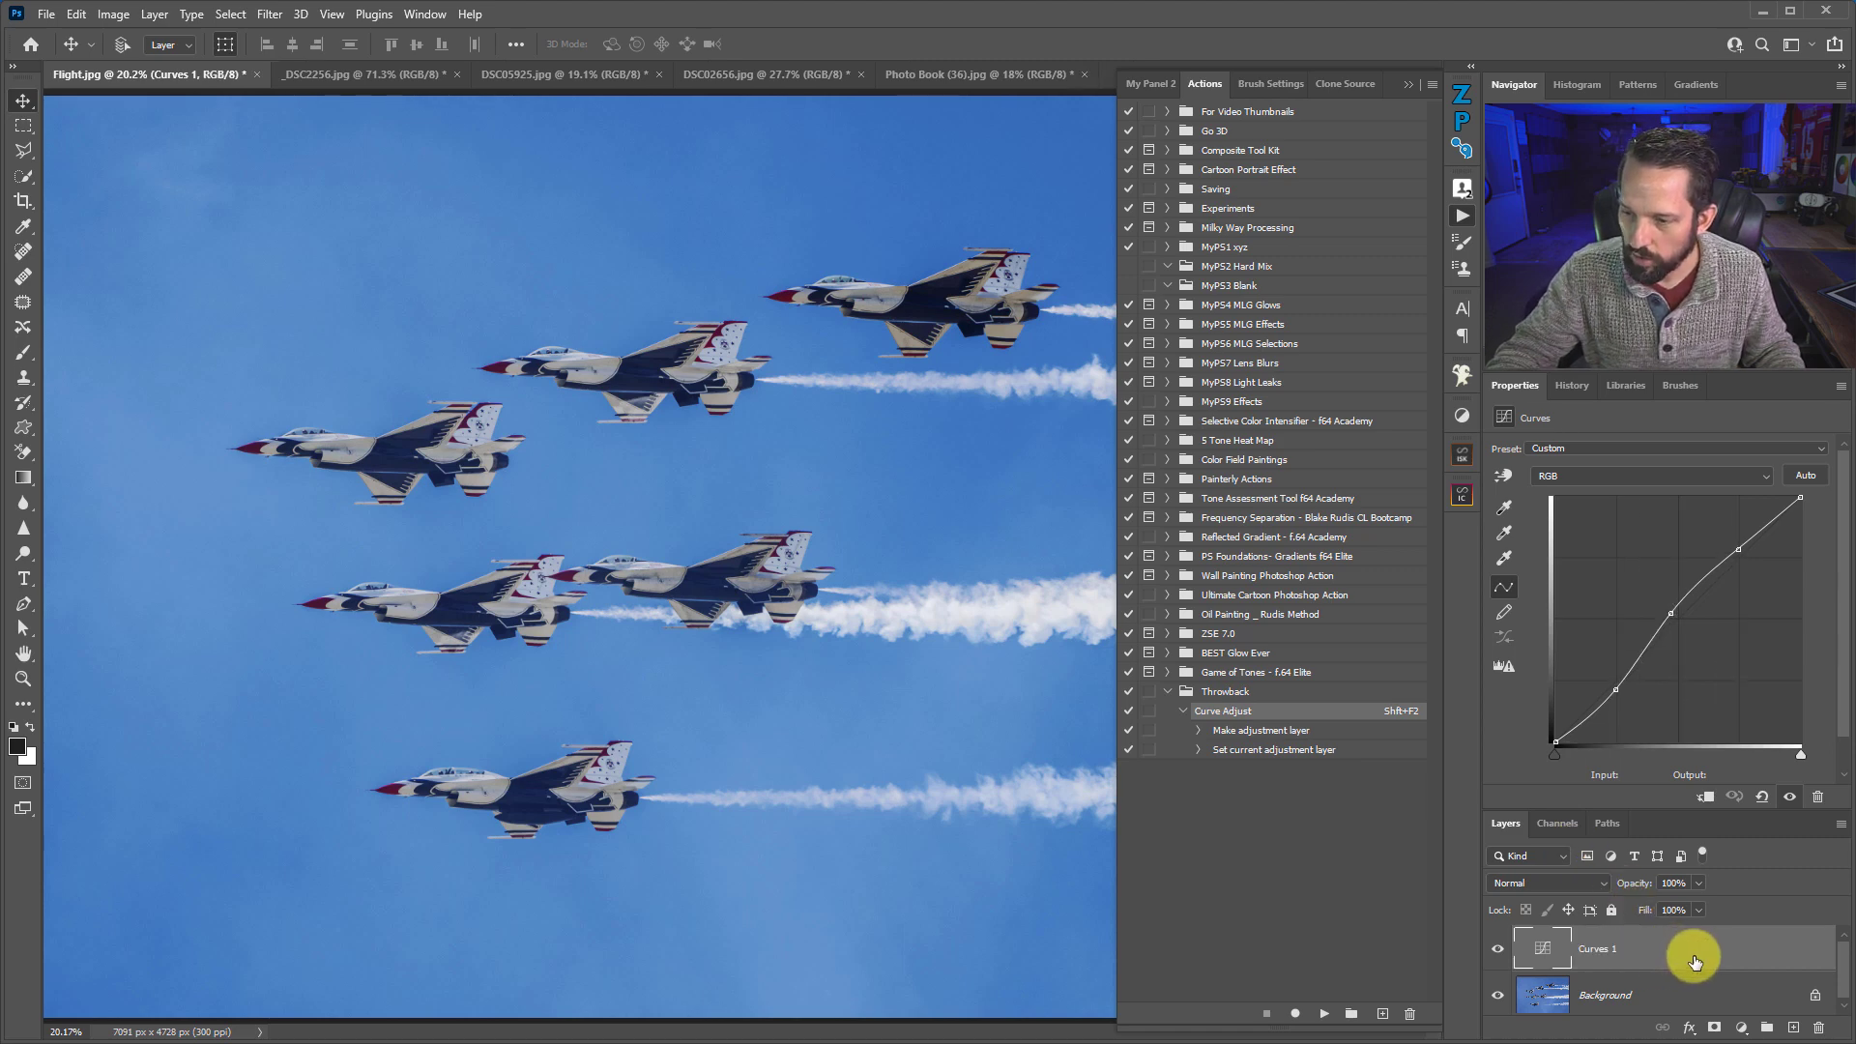
left_click(1244, 736)
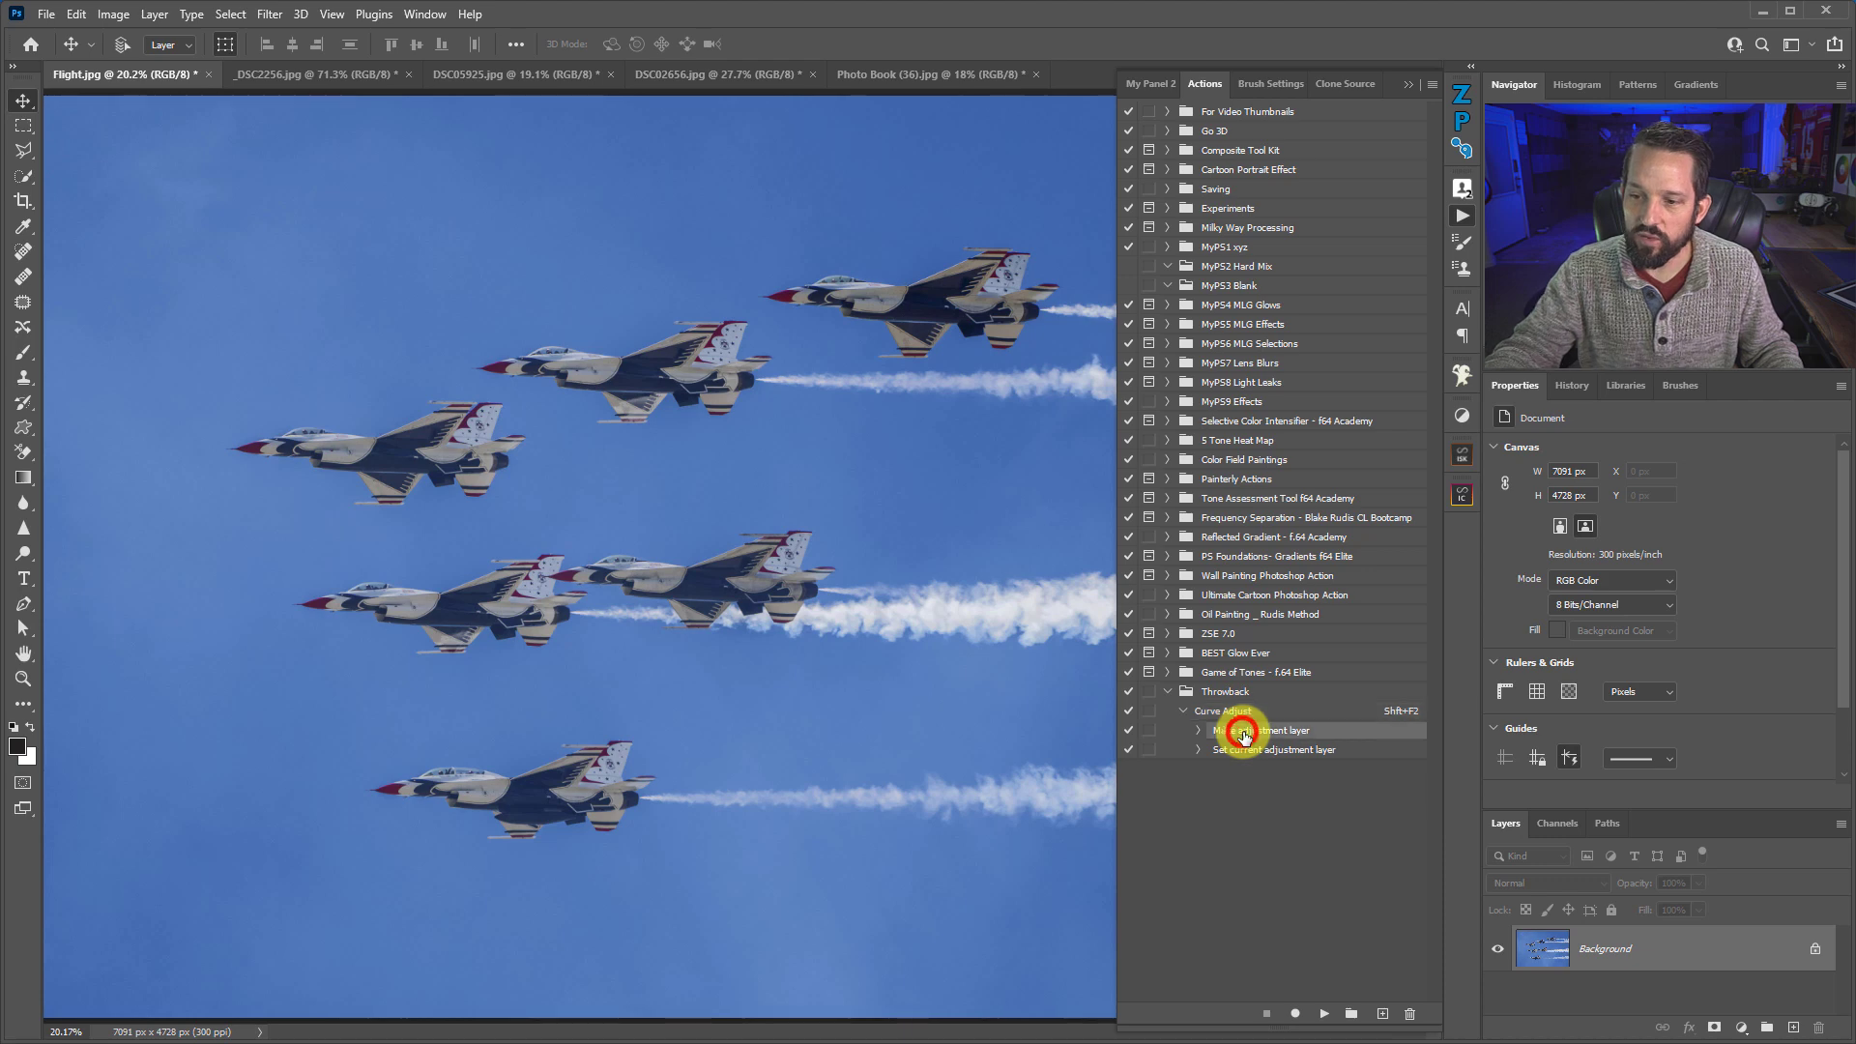
double_click(1324, 738)
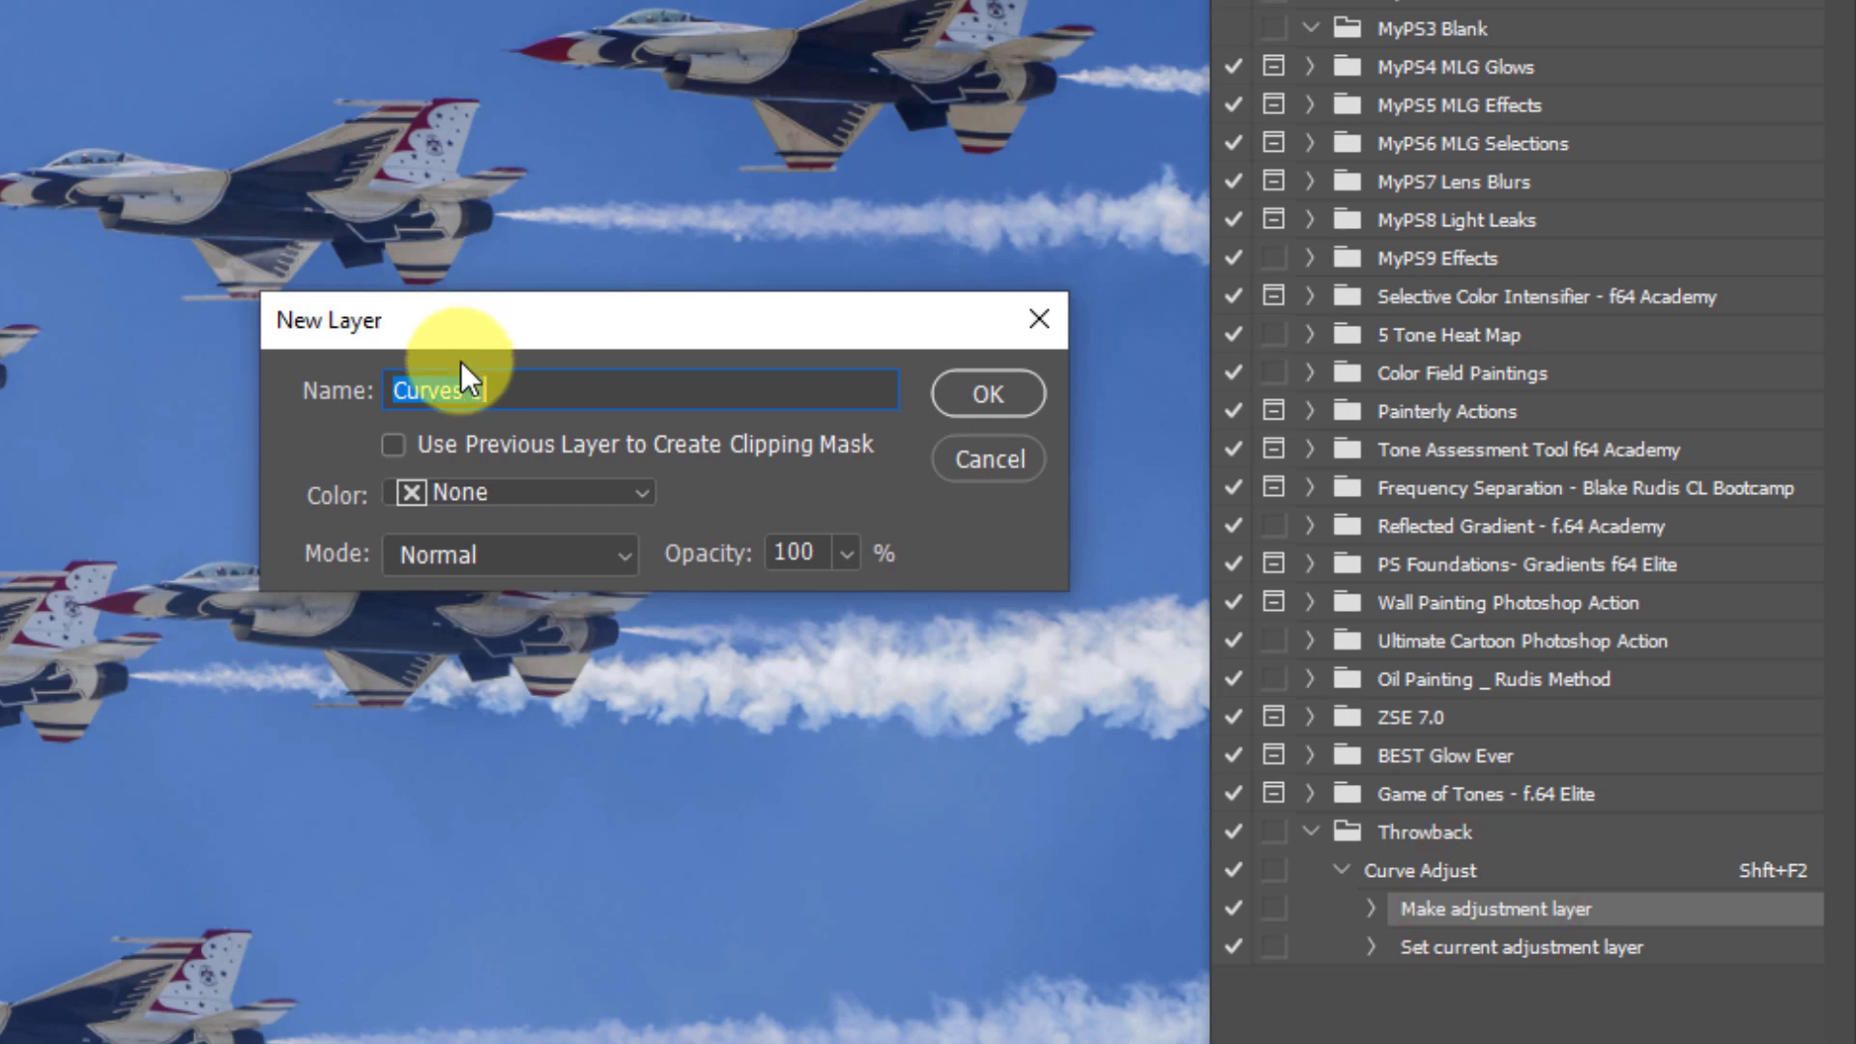
type("Curve Adjusted")
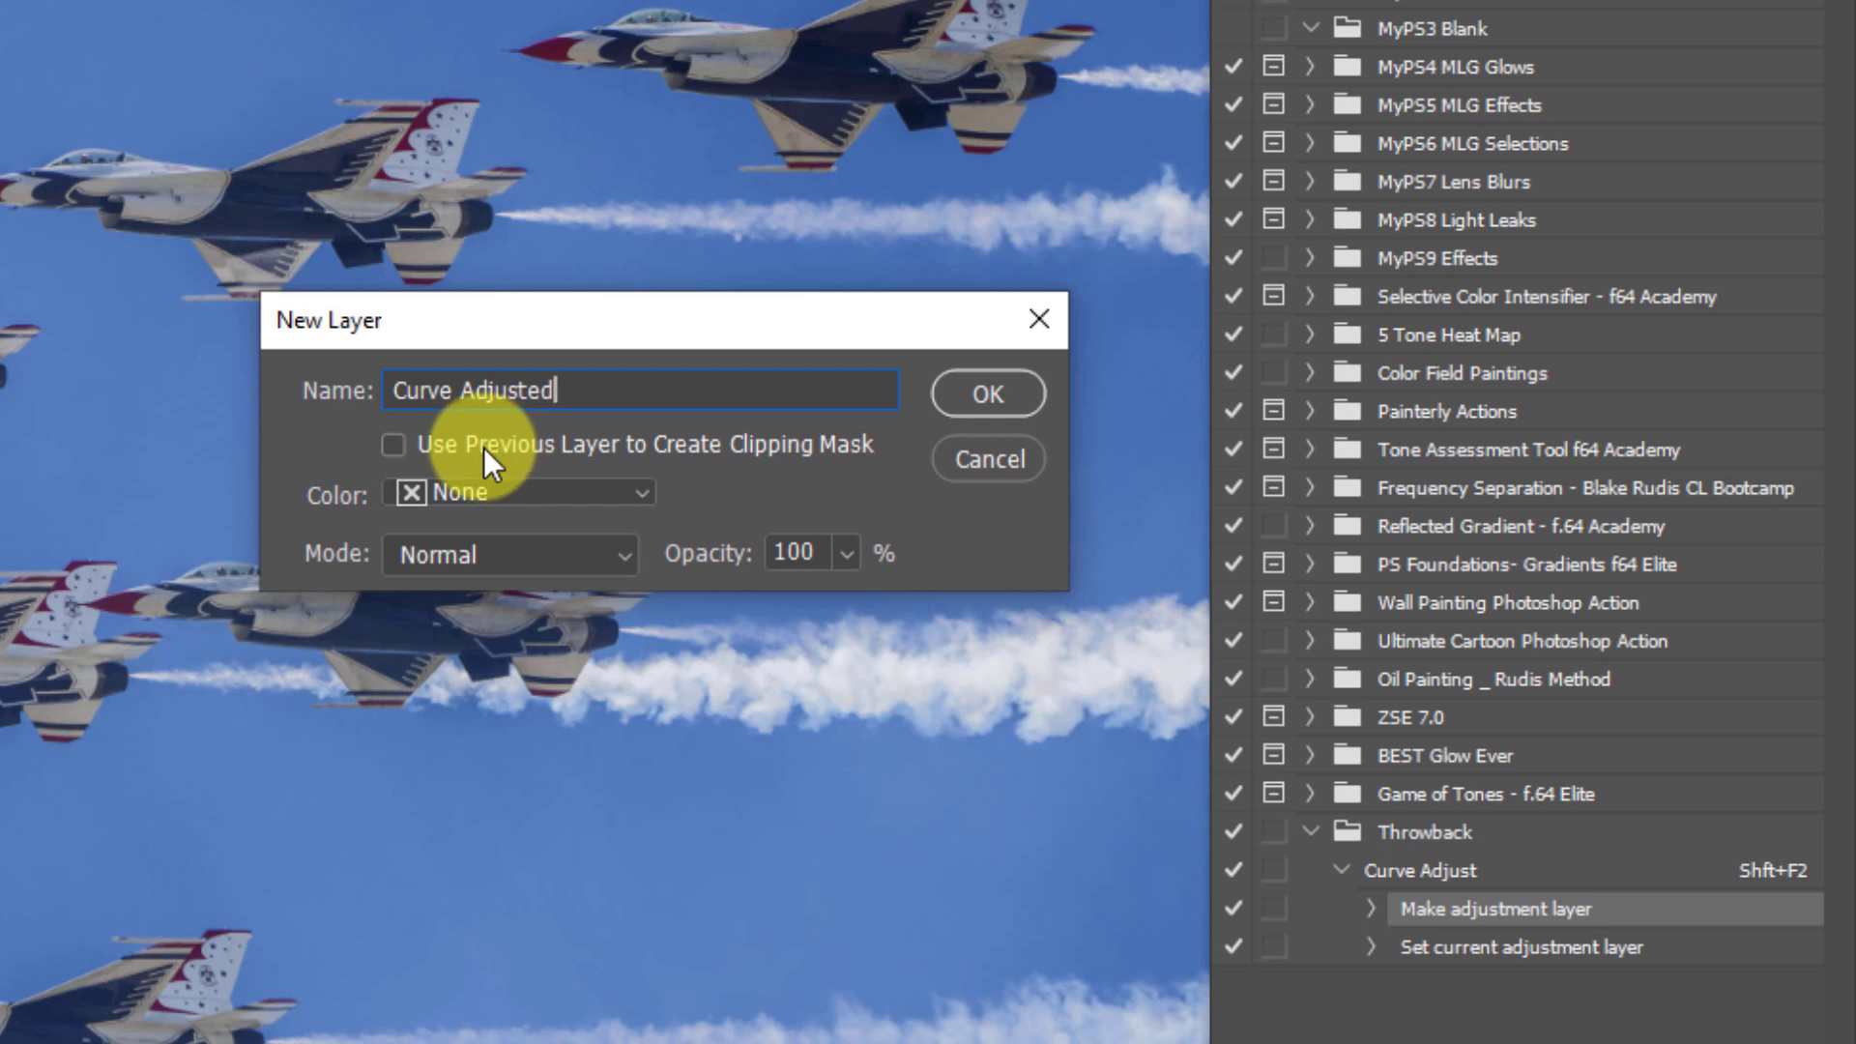
left_click(487, 495)
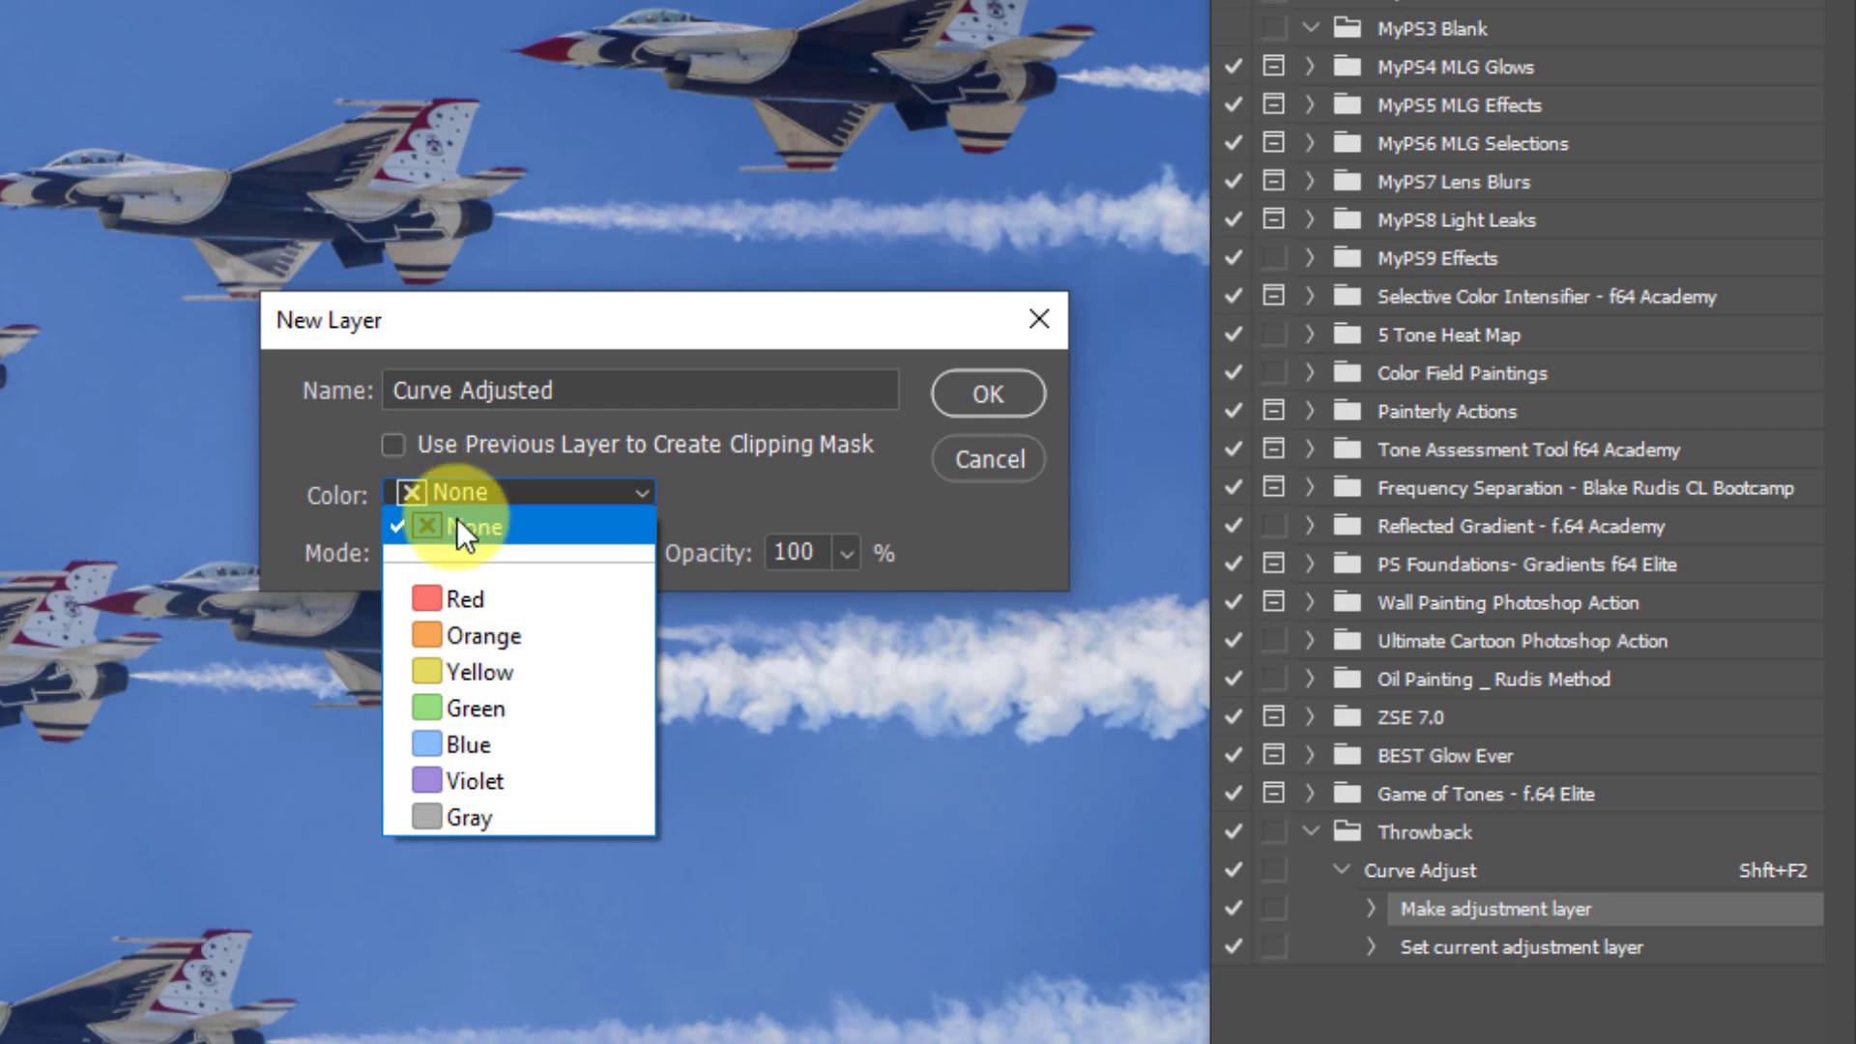
left_click(468, 773)
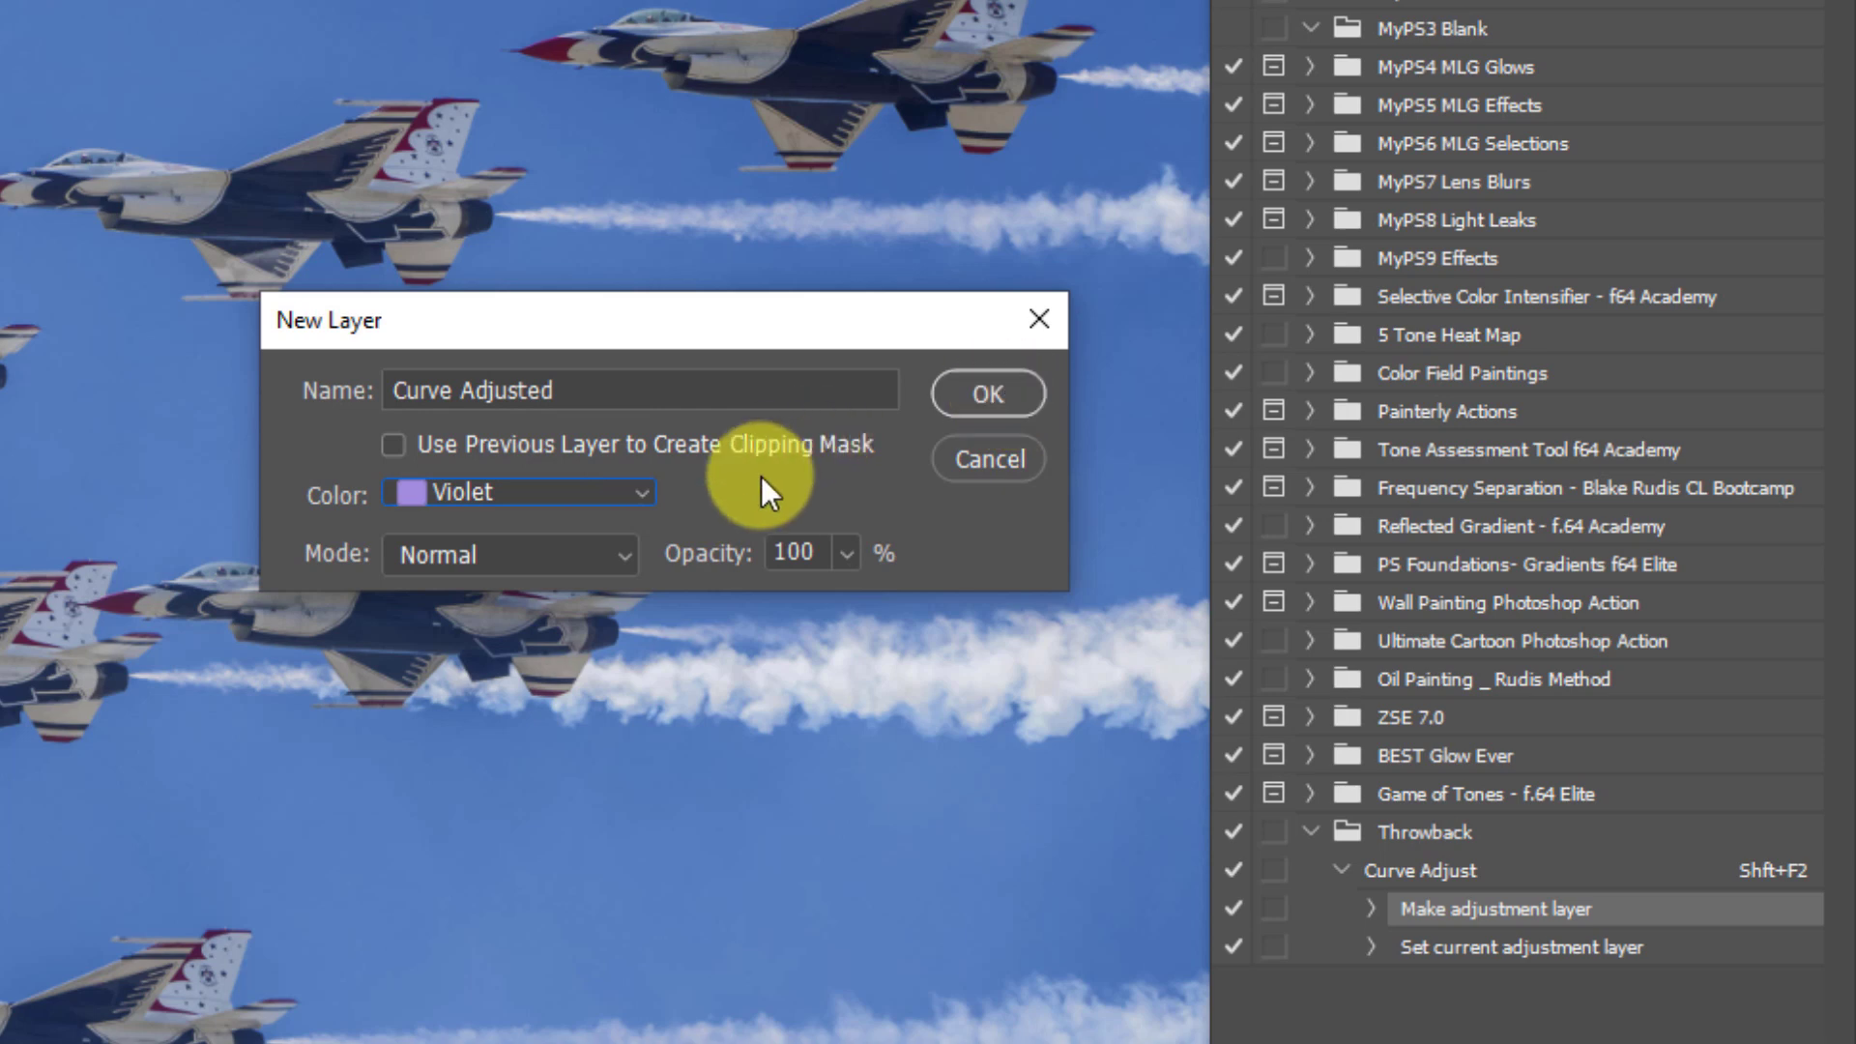
left_click(602, 555)
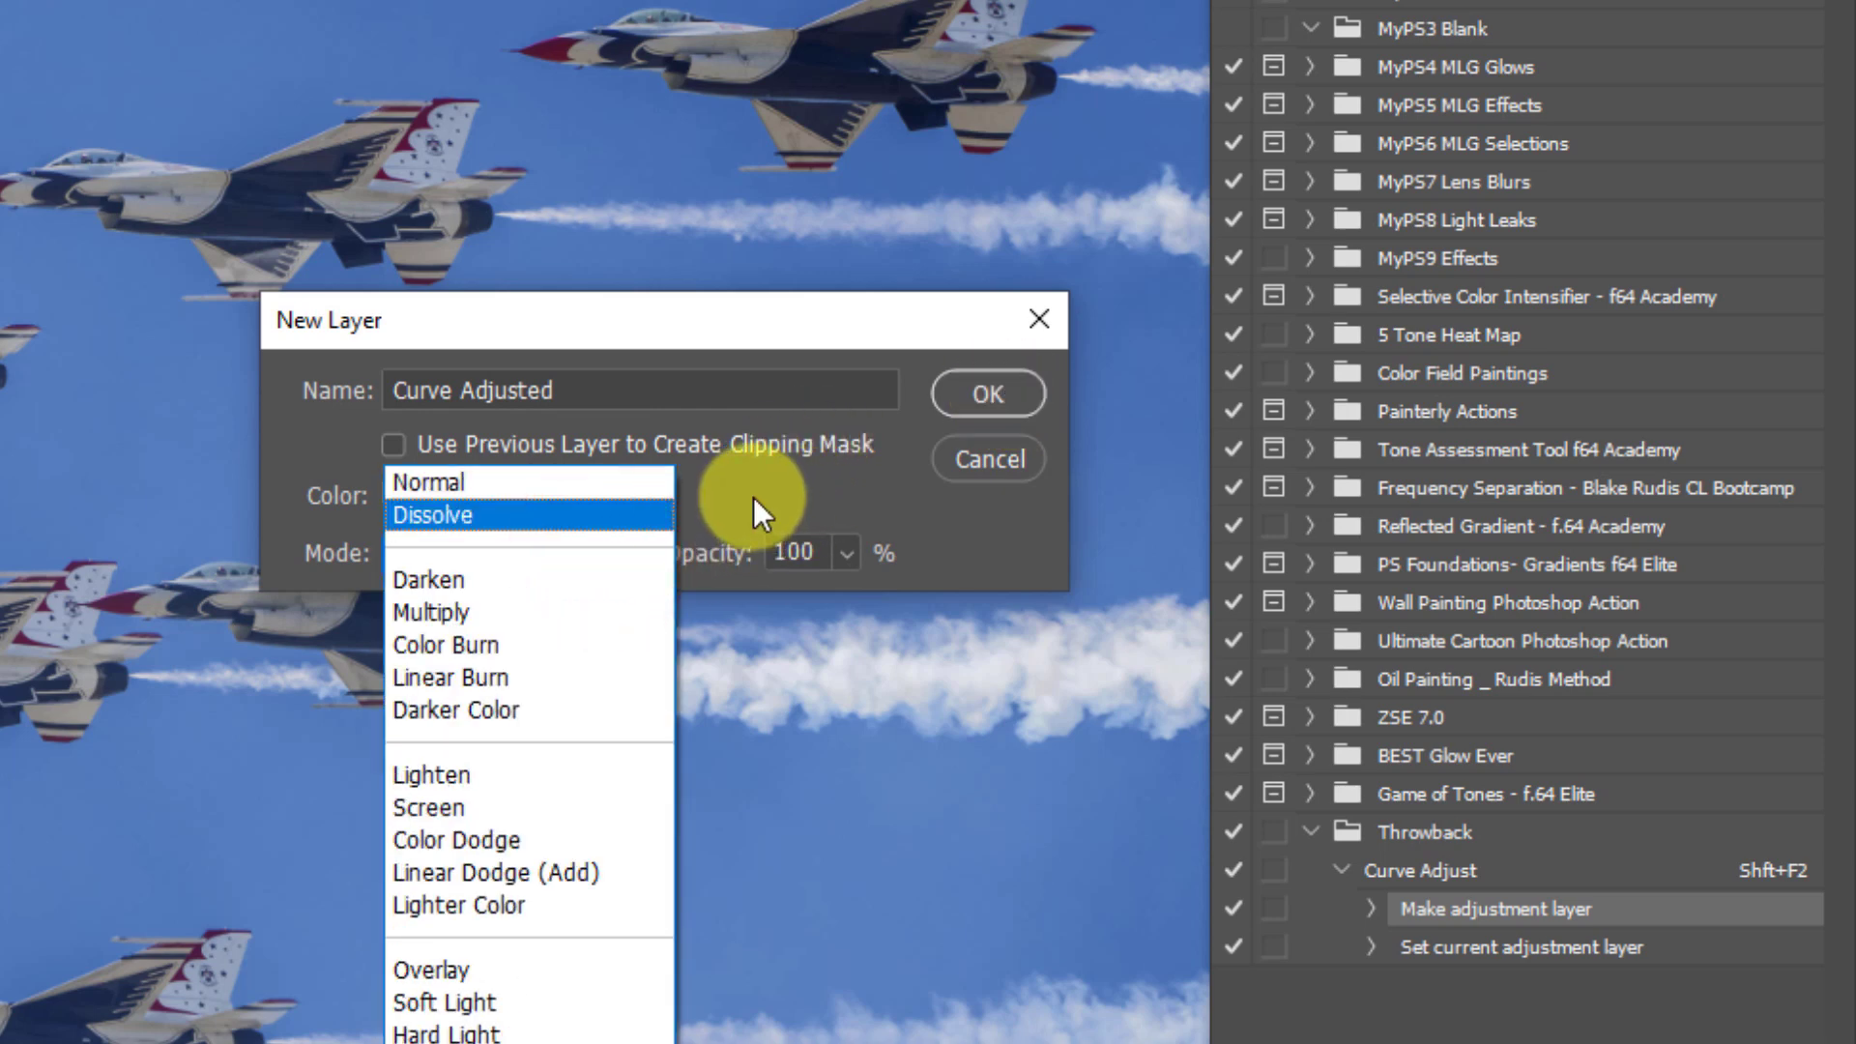
left_click(752, 497)
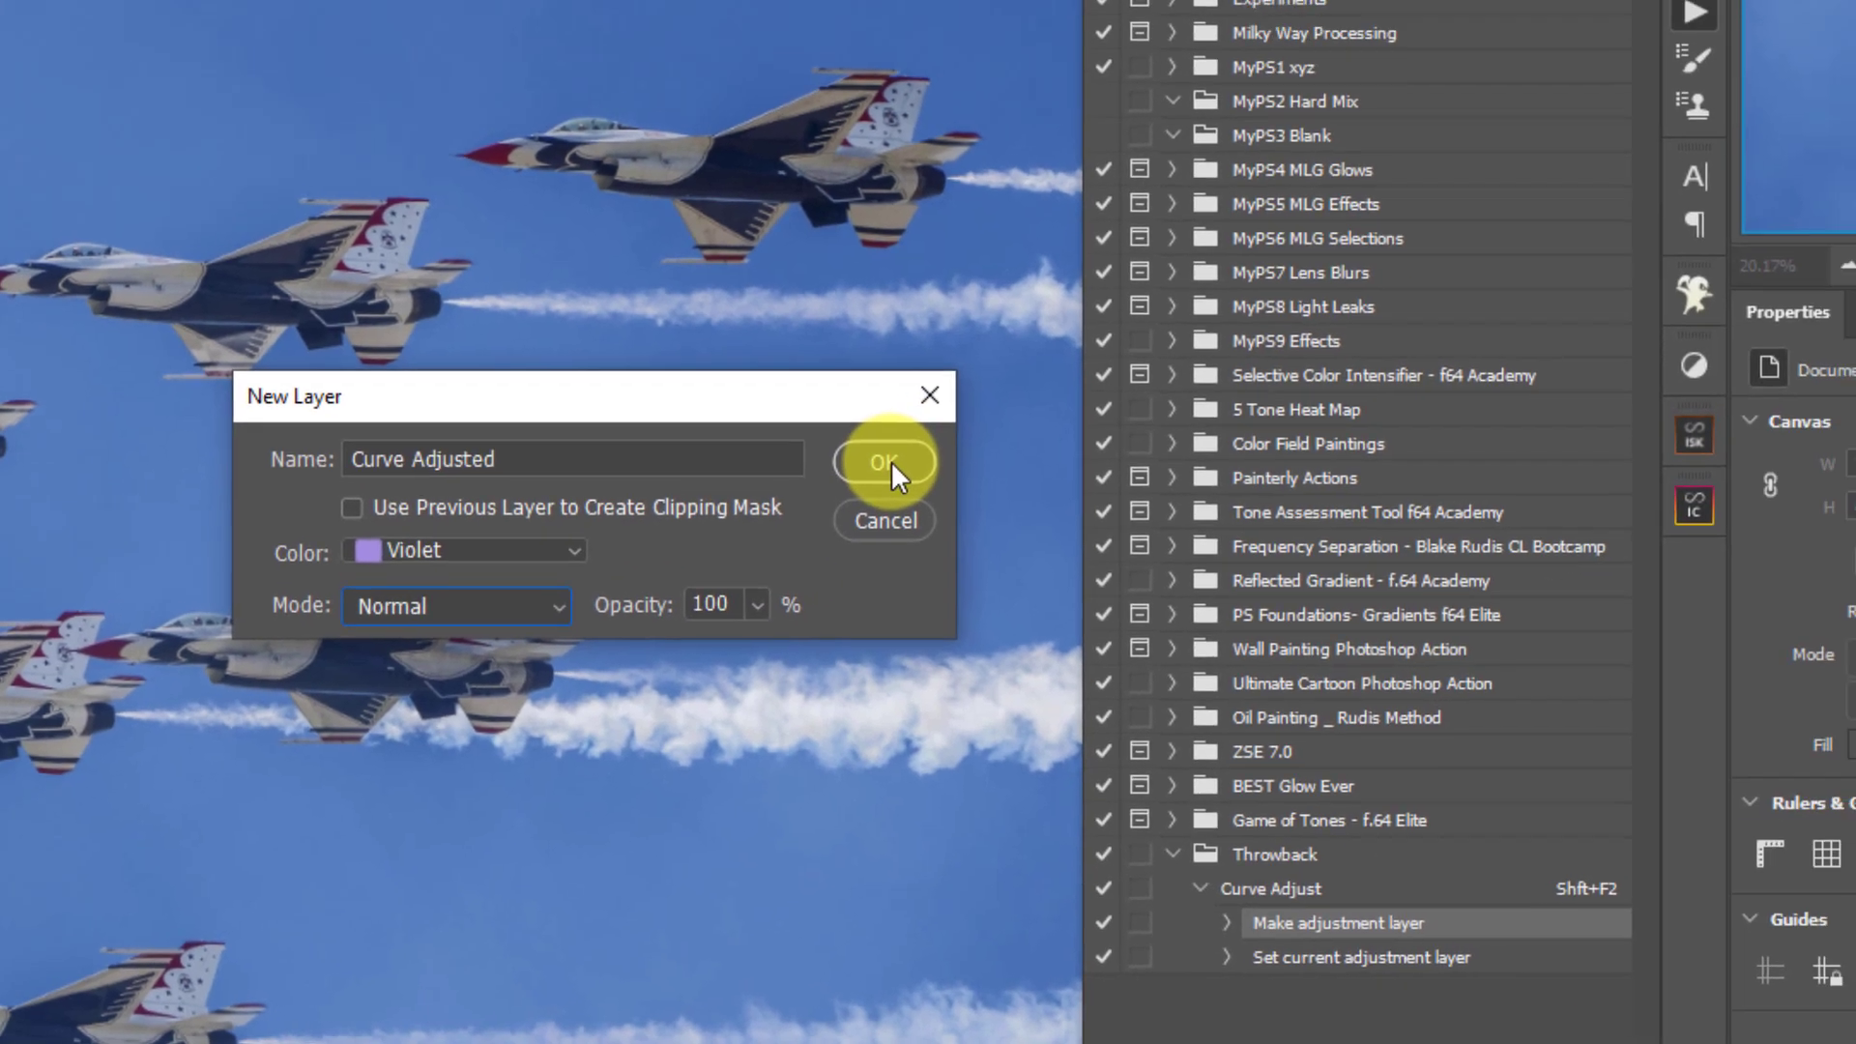
left_click(988, 393)
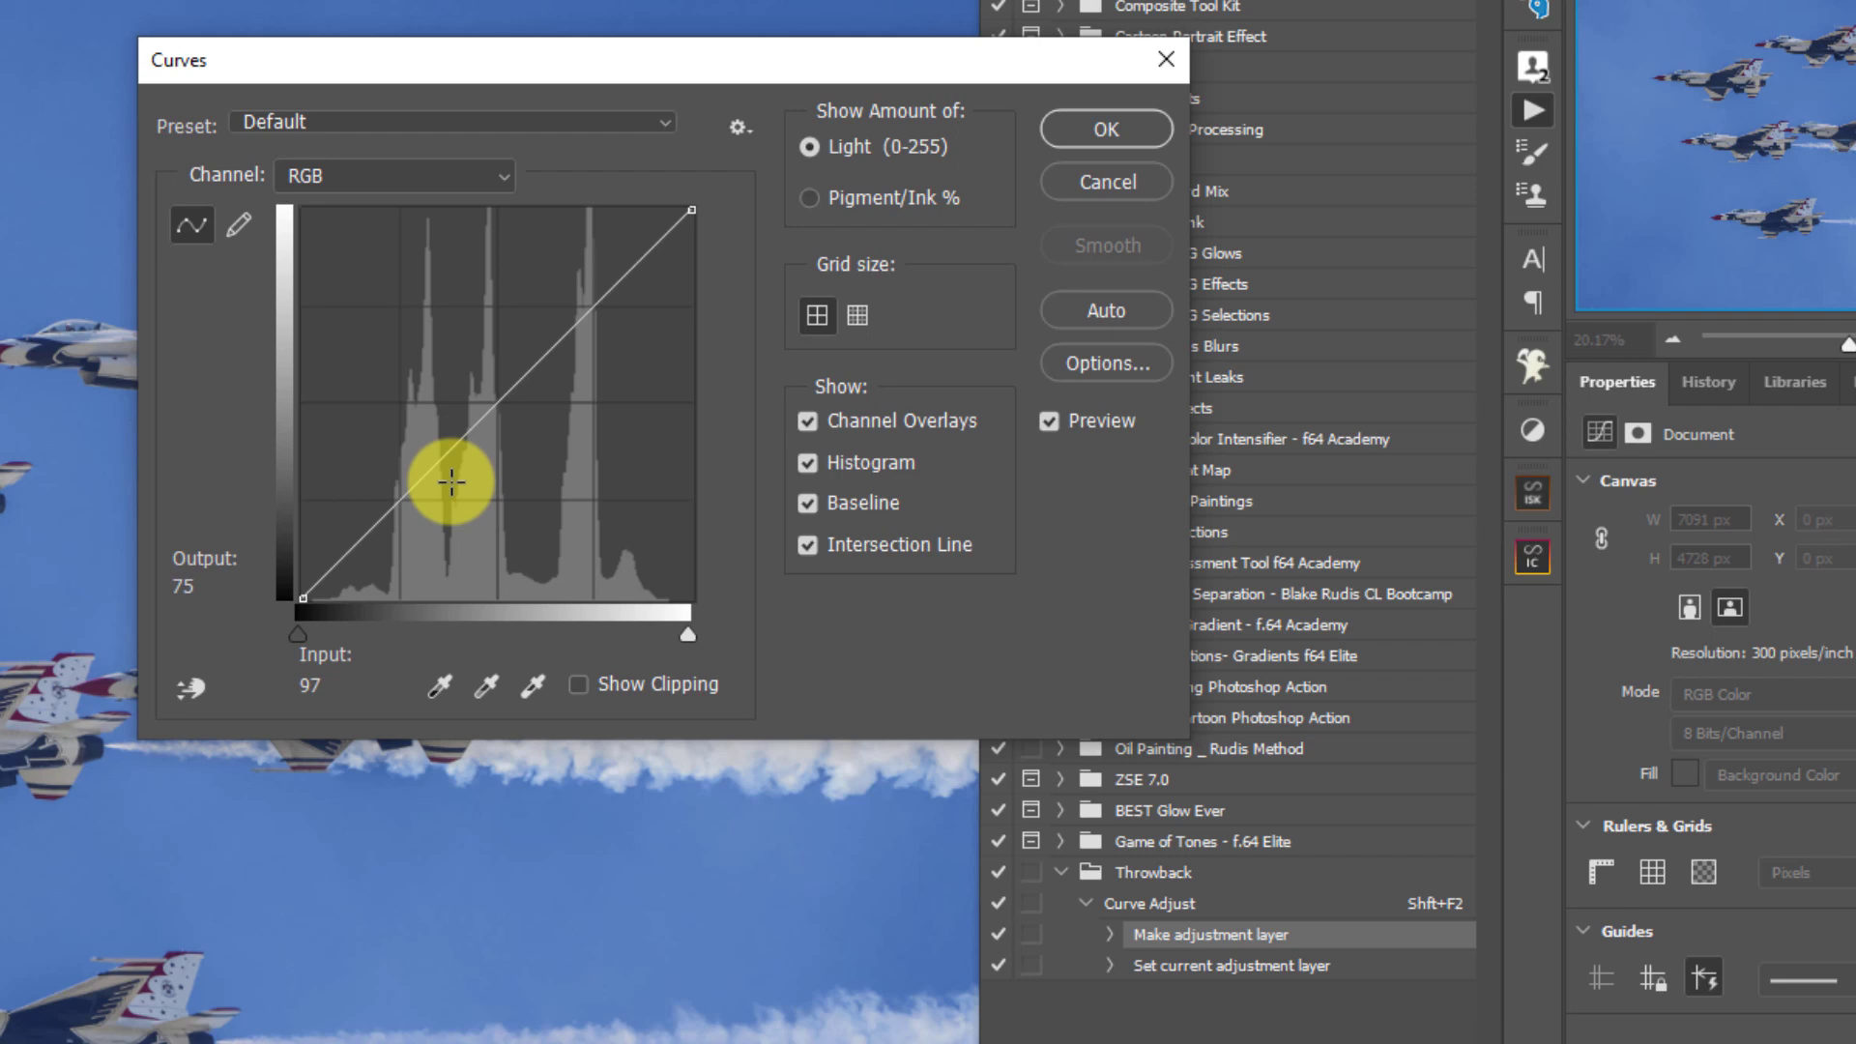
Shape a three-point curve with slightly darker shadows and lifted upper tones, and accept it
left_click(398, 507)
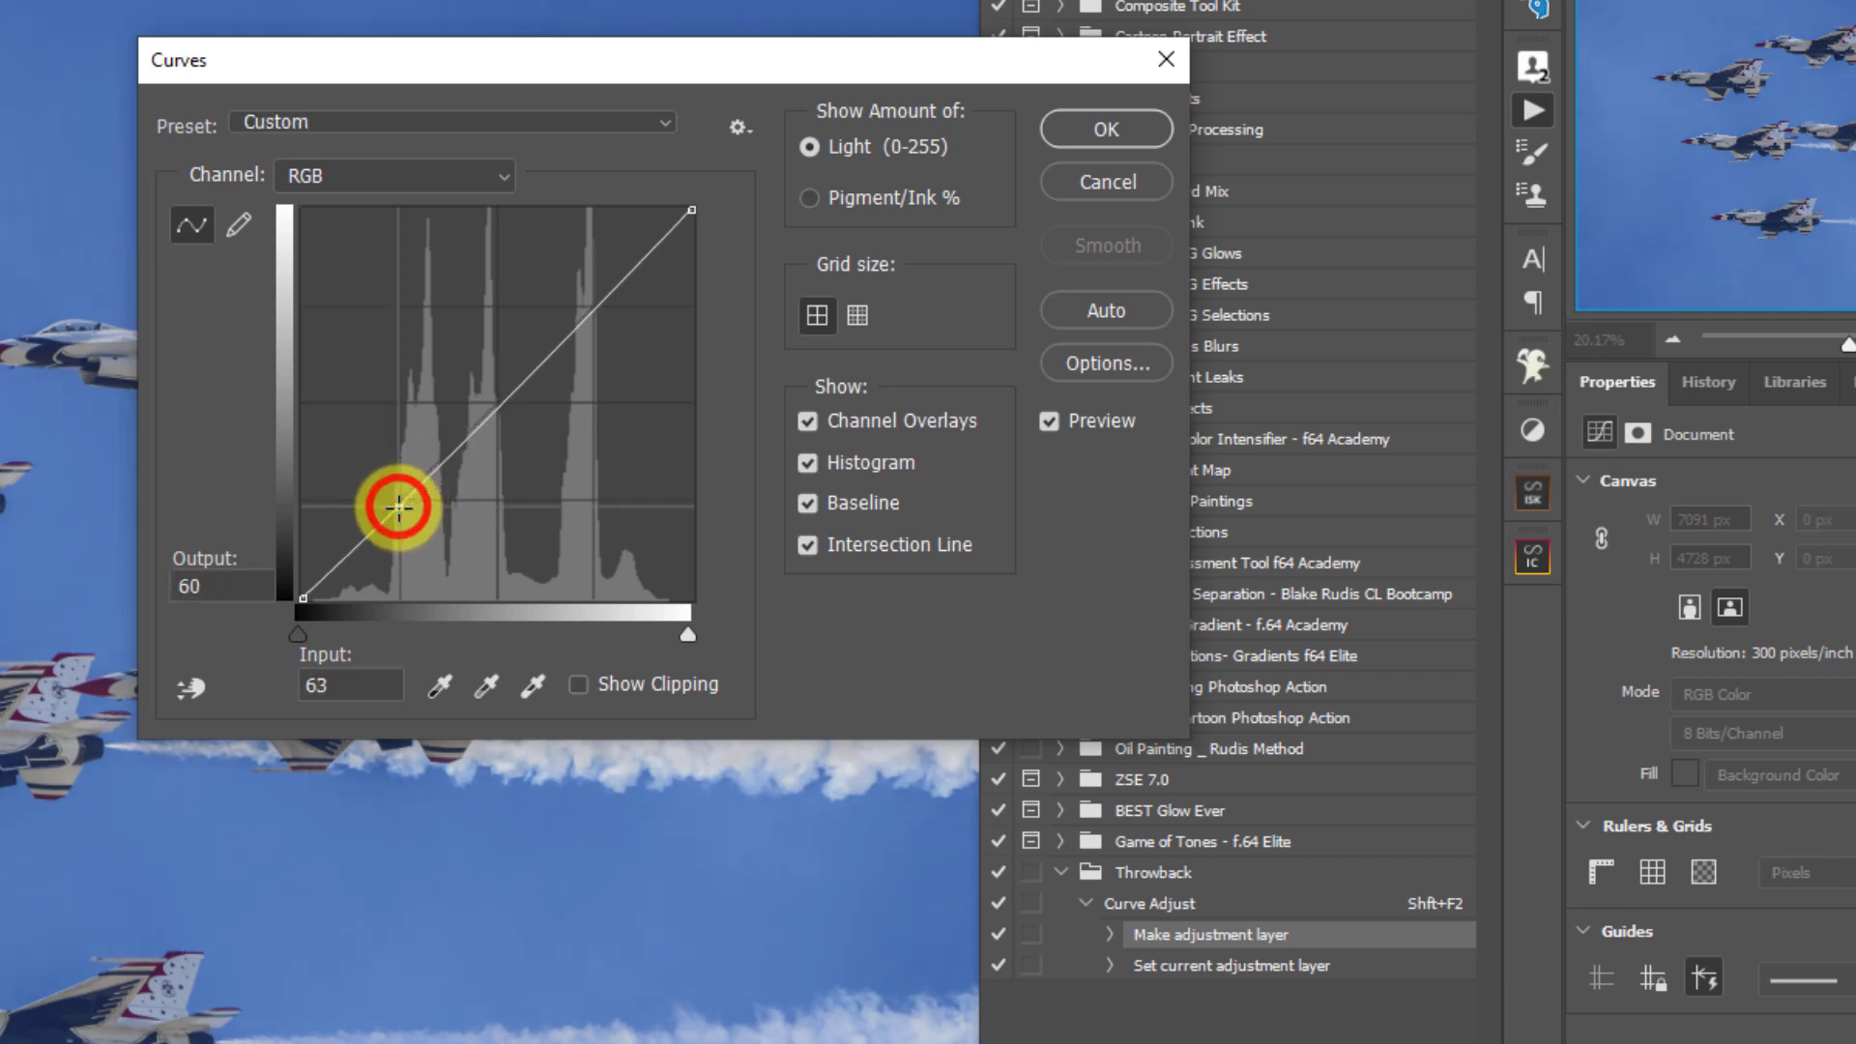
left_click_drag(398, 507, 399, 514)
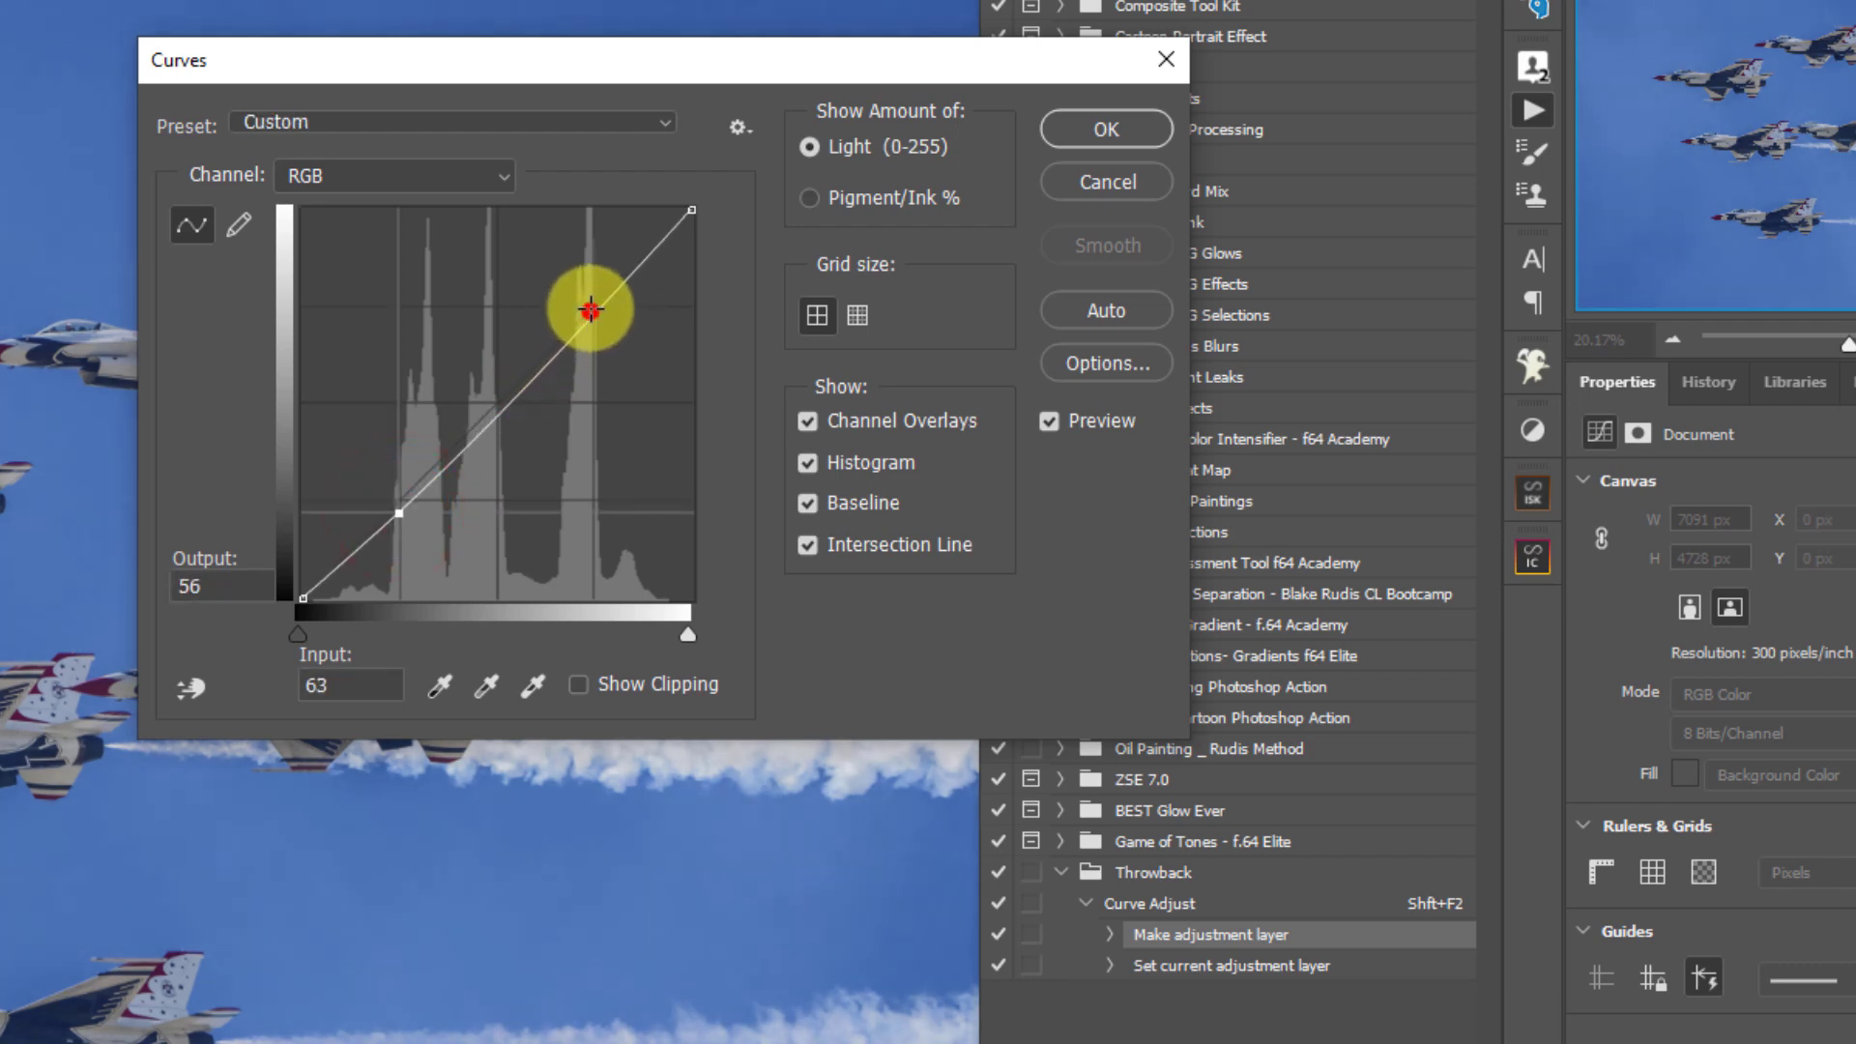
left_click_drag(590, 310, 593, 297)
left_click_drag(485, 406, 493, 399)
left_click(1107, 129)
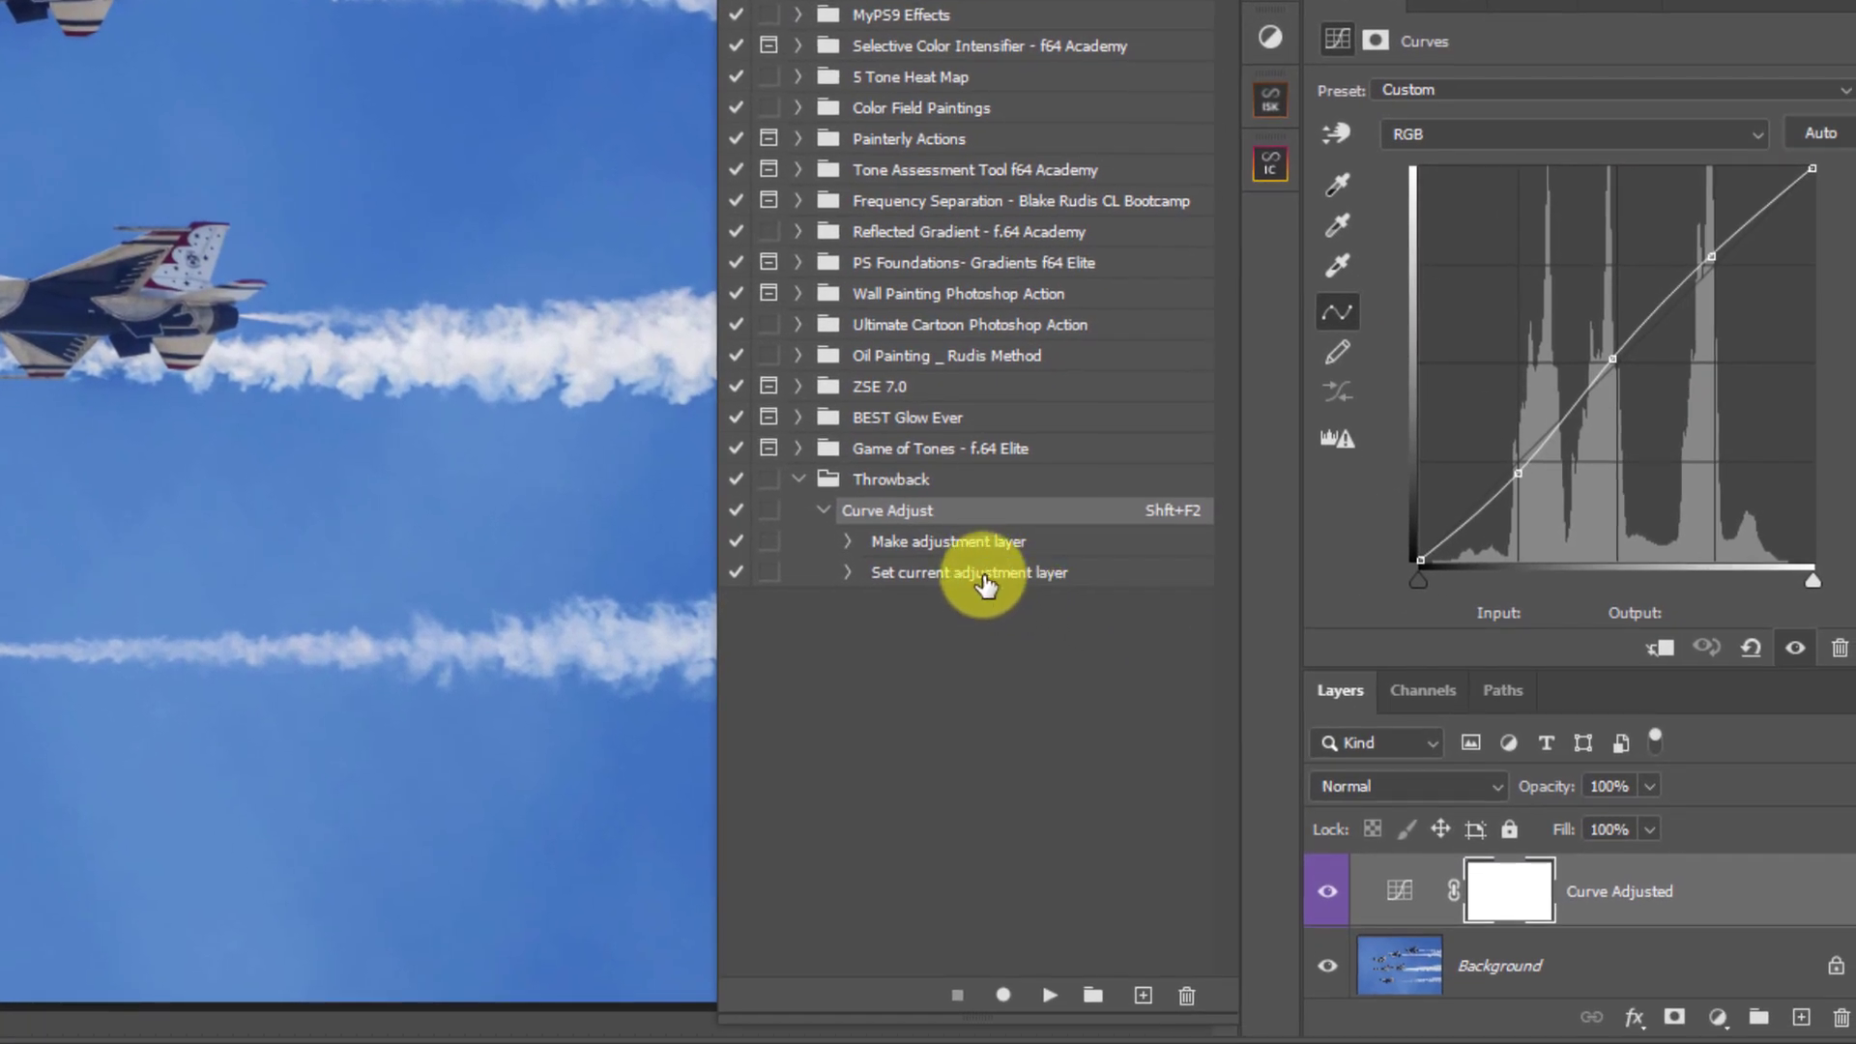
Remove the Set current adjustment layer step from the Curve Adjust action
left_click(984, 580)
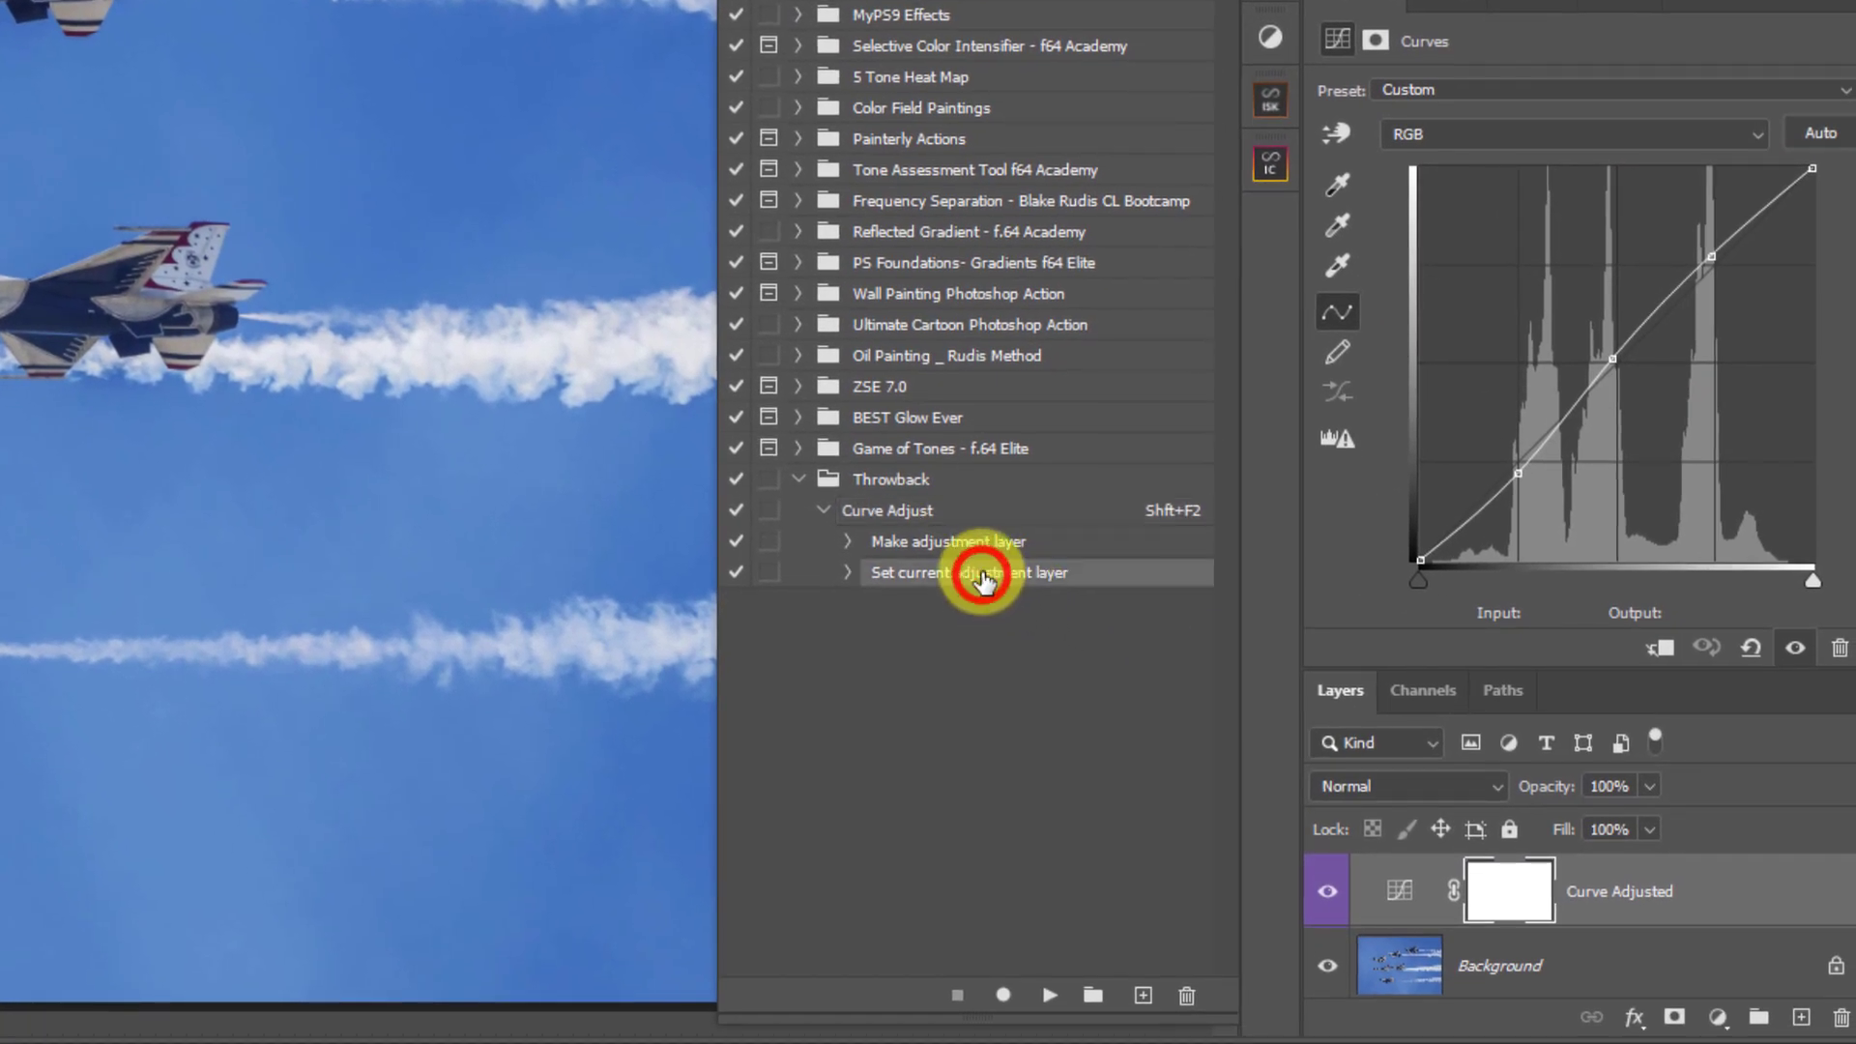
left_click(924, 550)
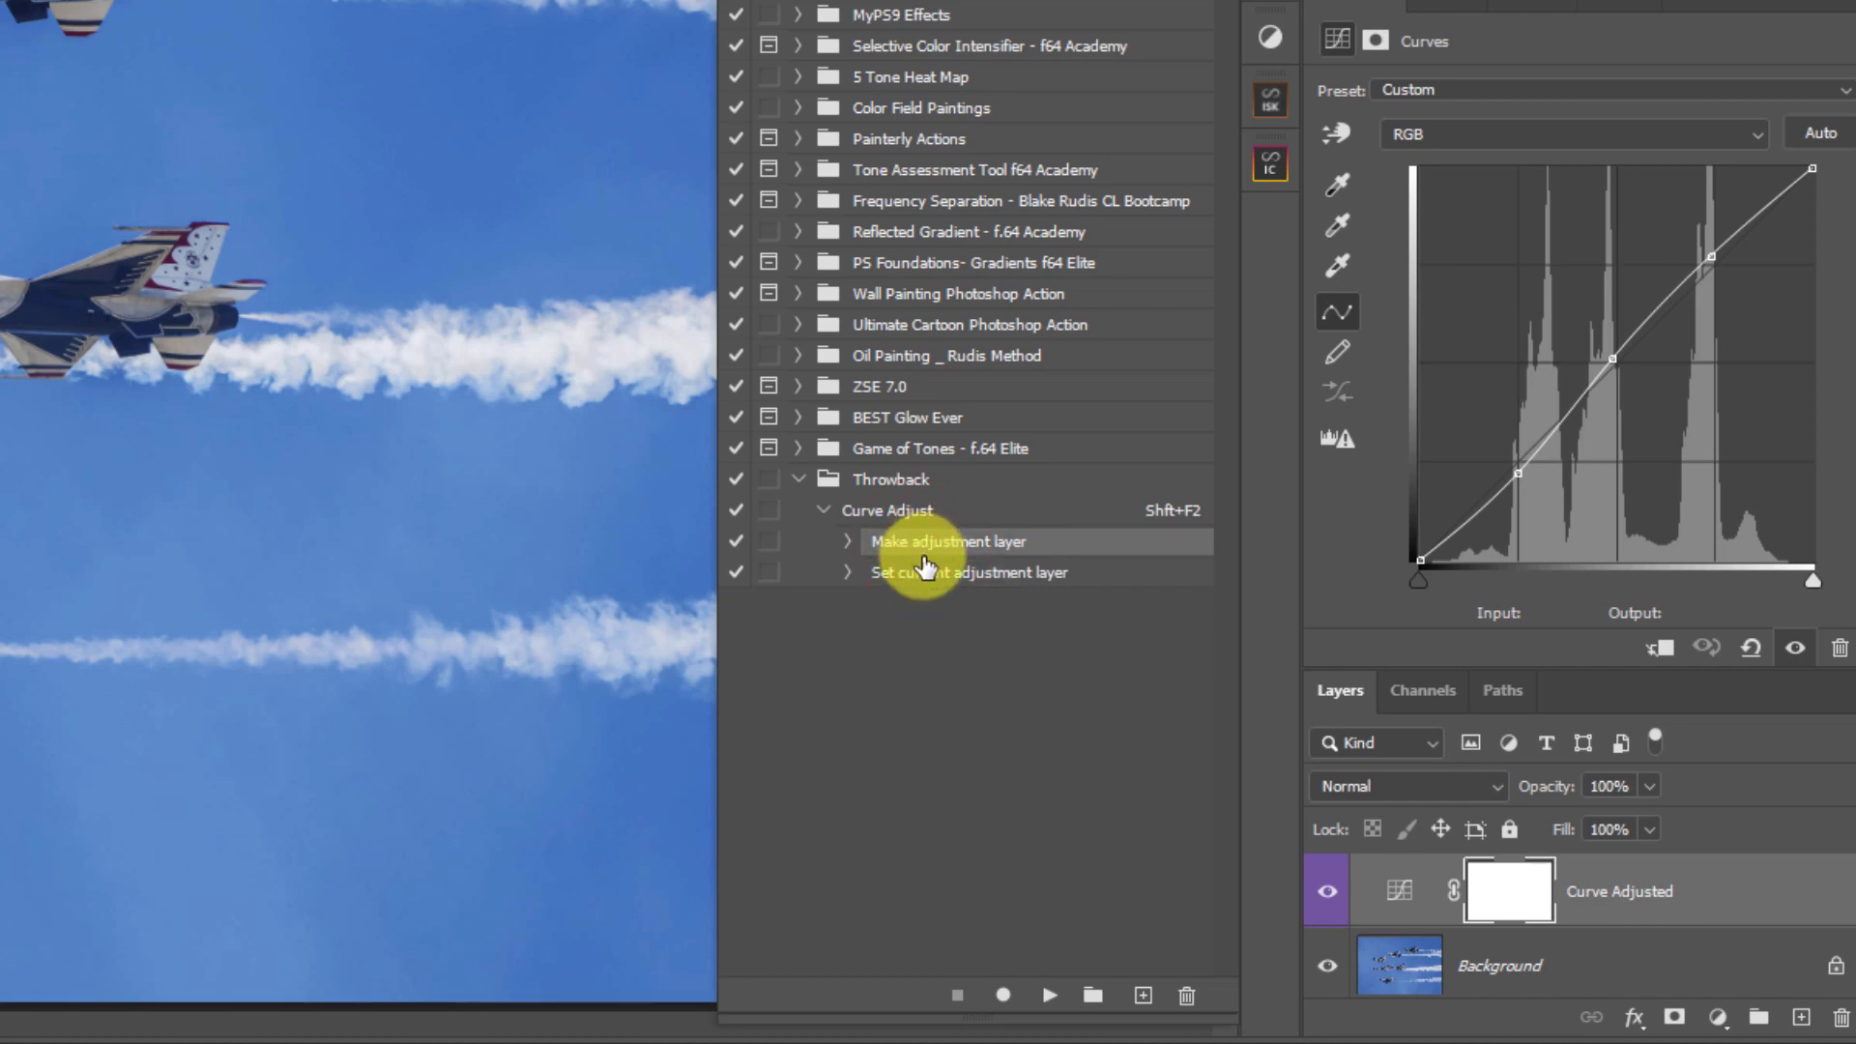
left_click_drag(928, 577, 1188, 994)
Delete the Curve Adjusted layer from Flight.jpg
left_click(1398, 889)
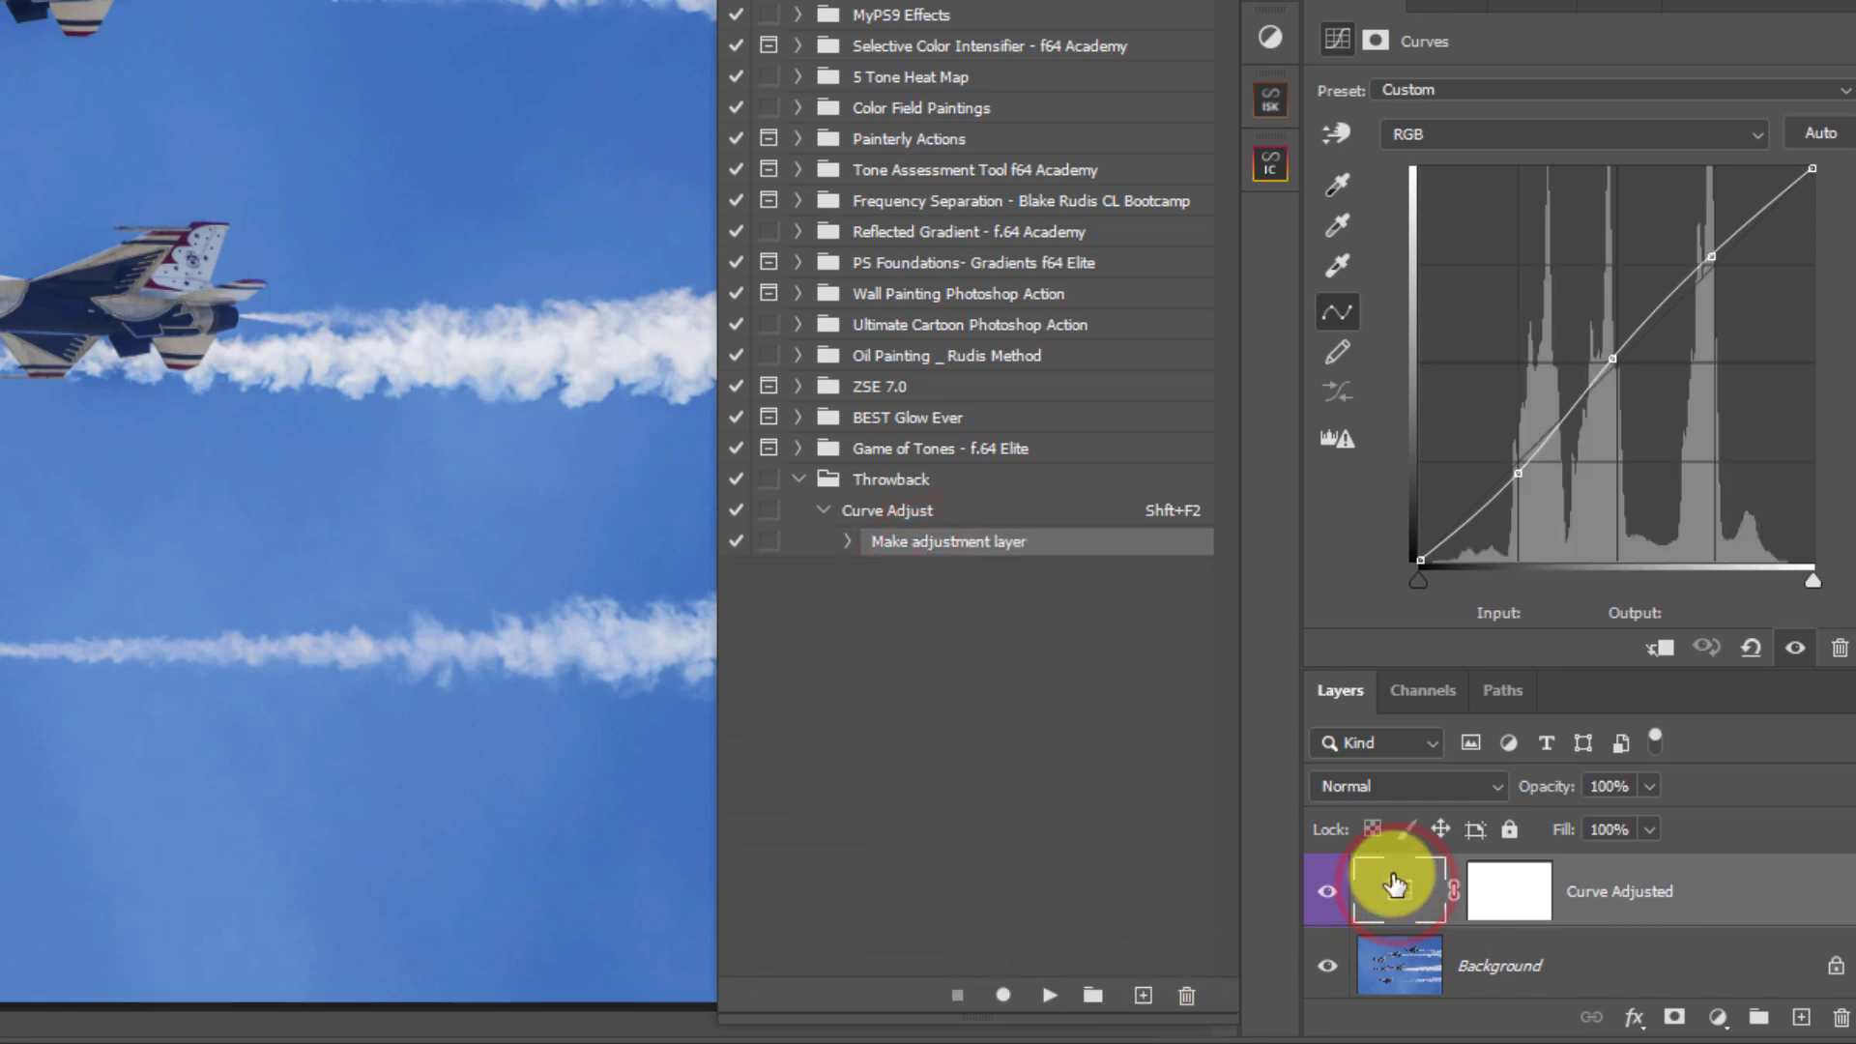
key("Delete")
left_click(899, 512)
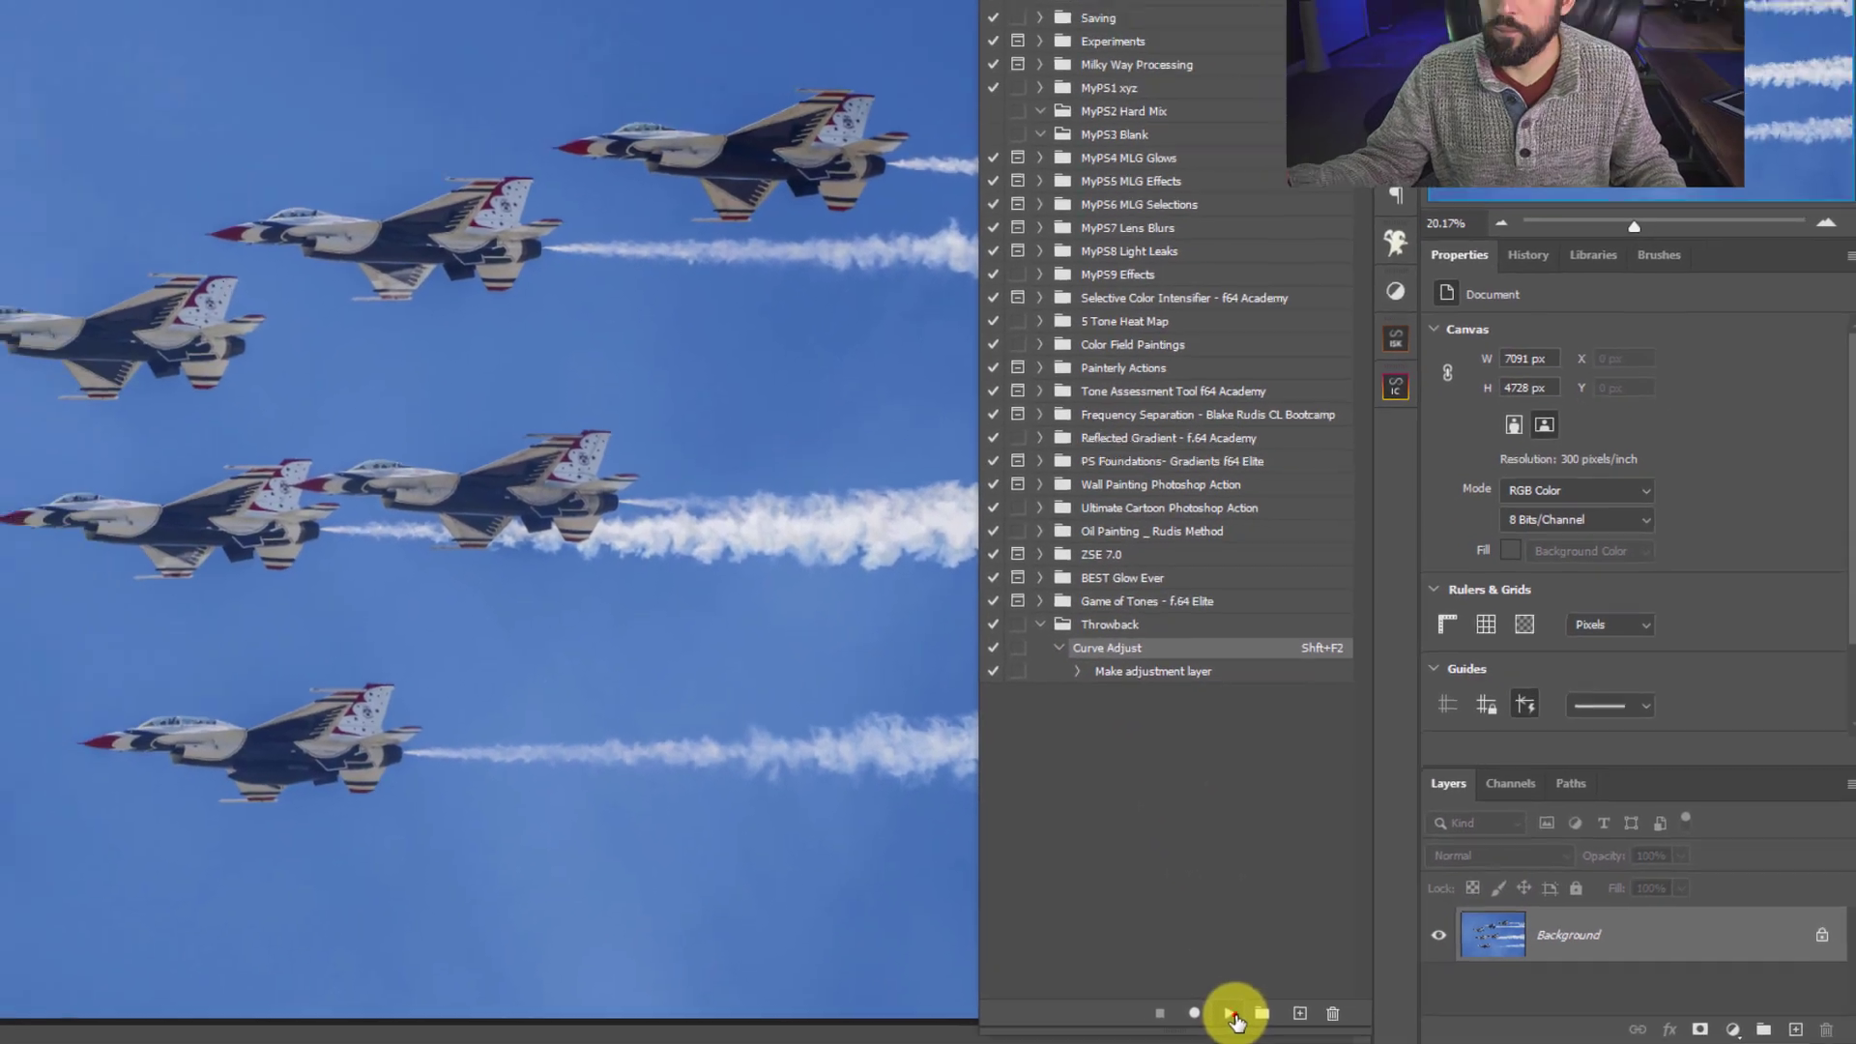
Replay Curve Adjust on Flight.jpg, then switch to _DSC2256.jpg
left_click(1117, 1006)
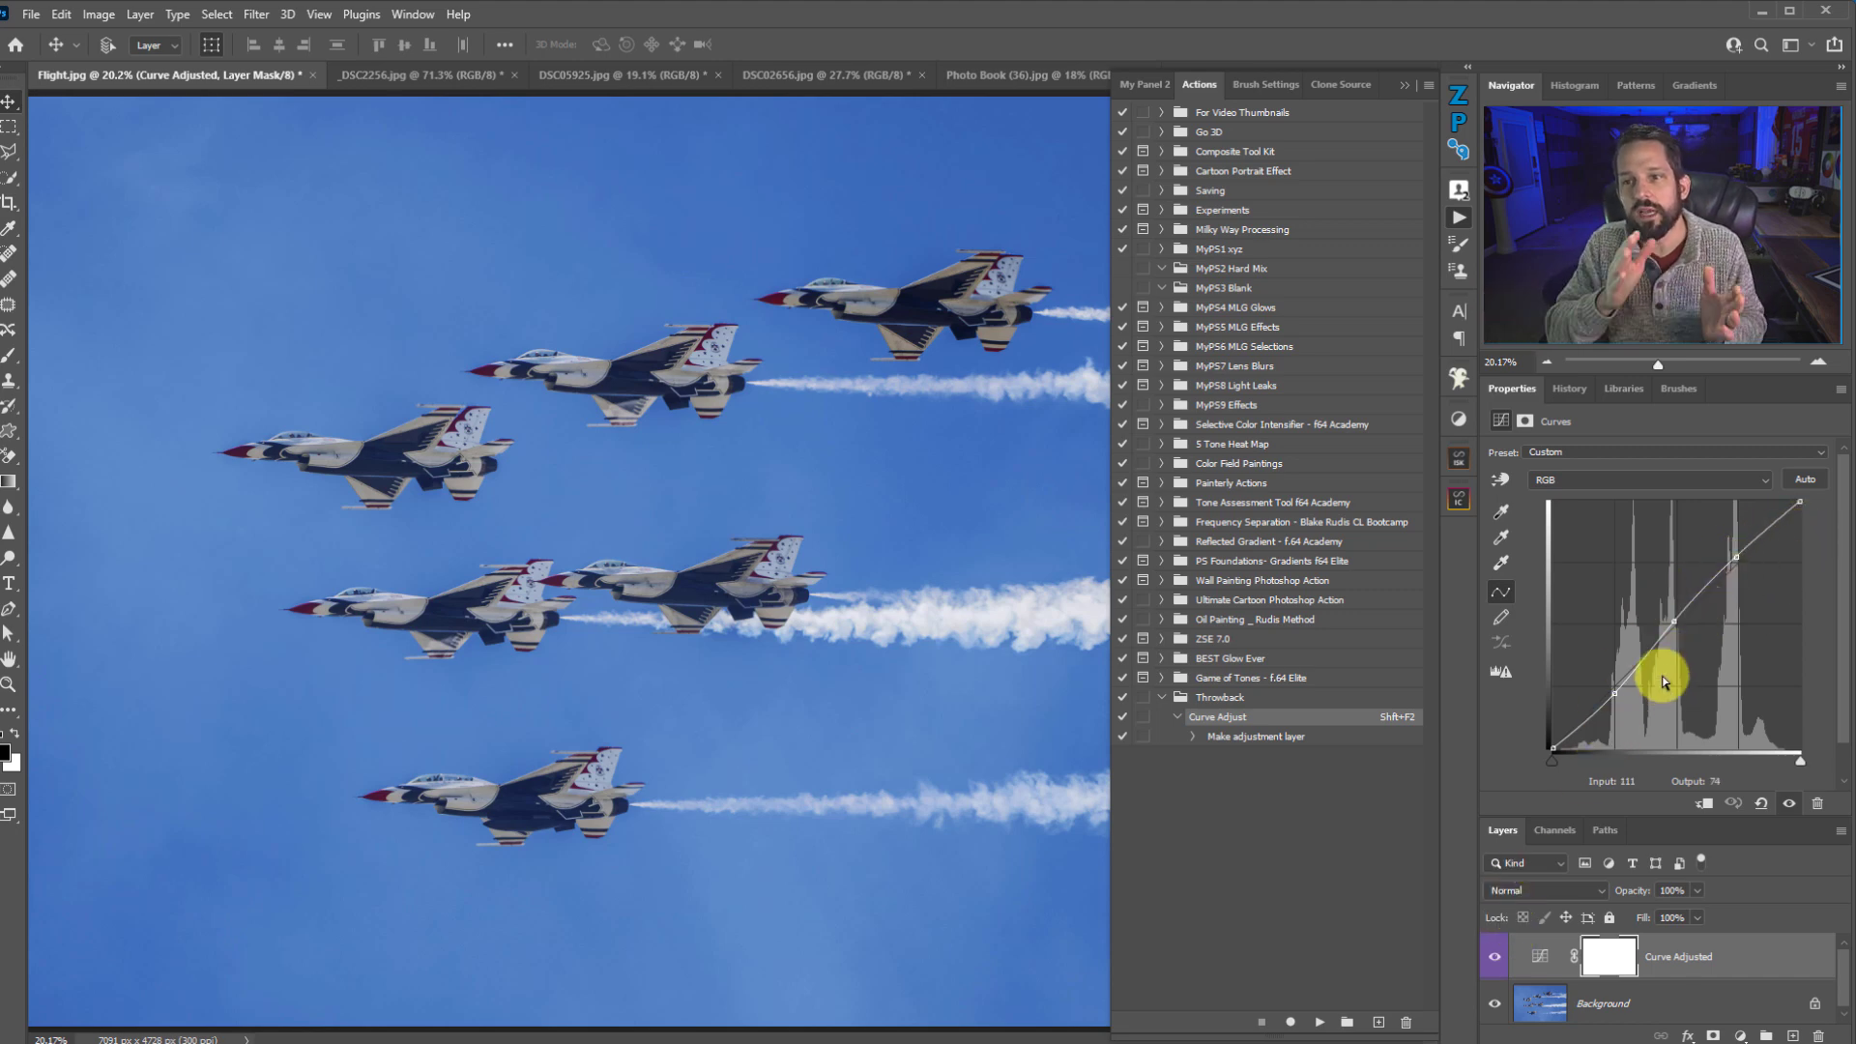
key("ctrl+Tab")
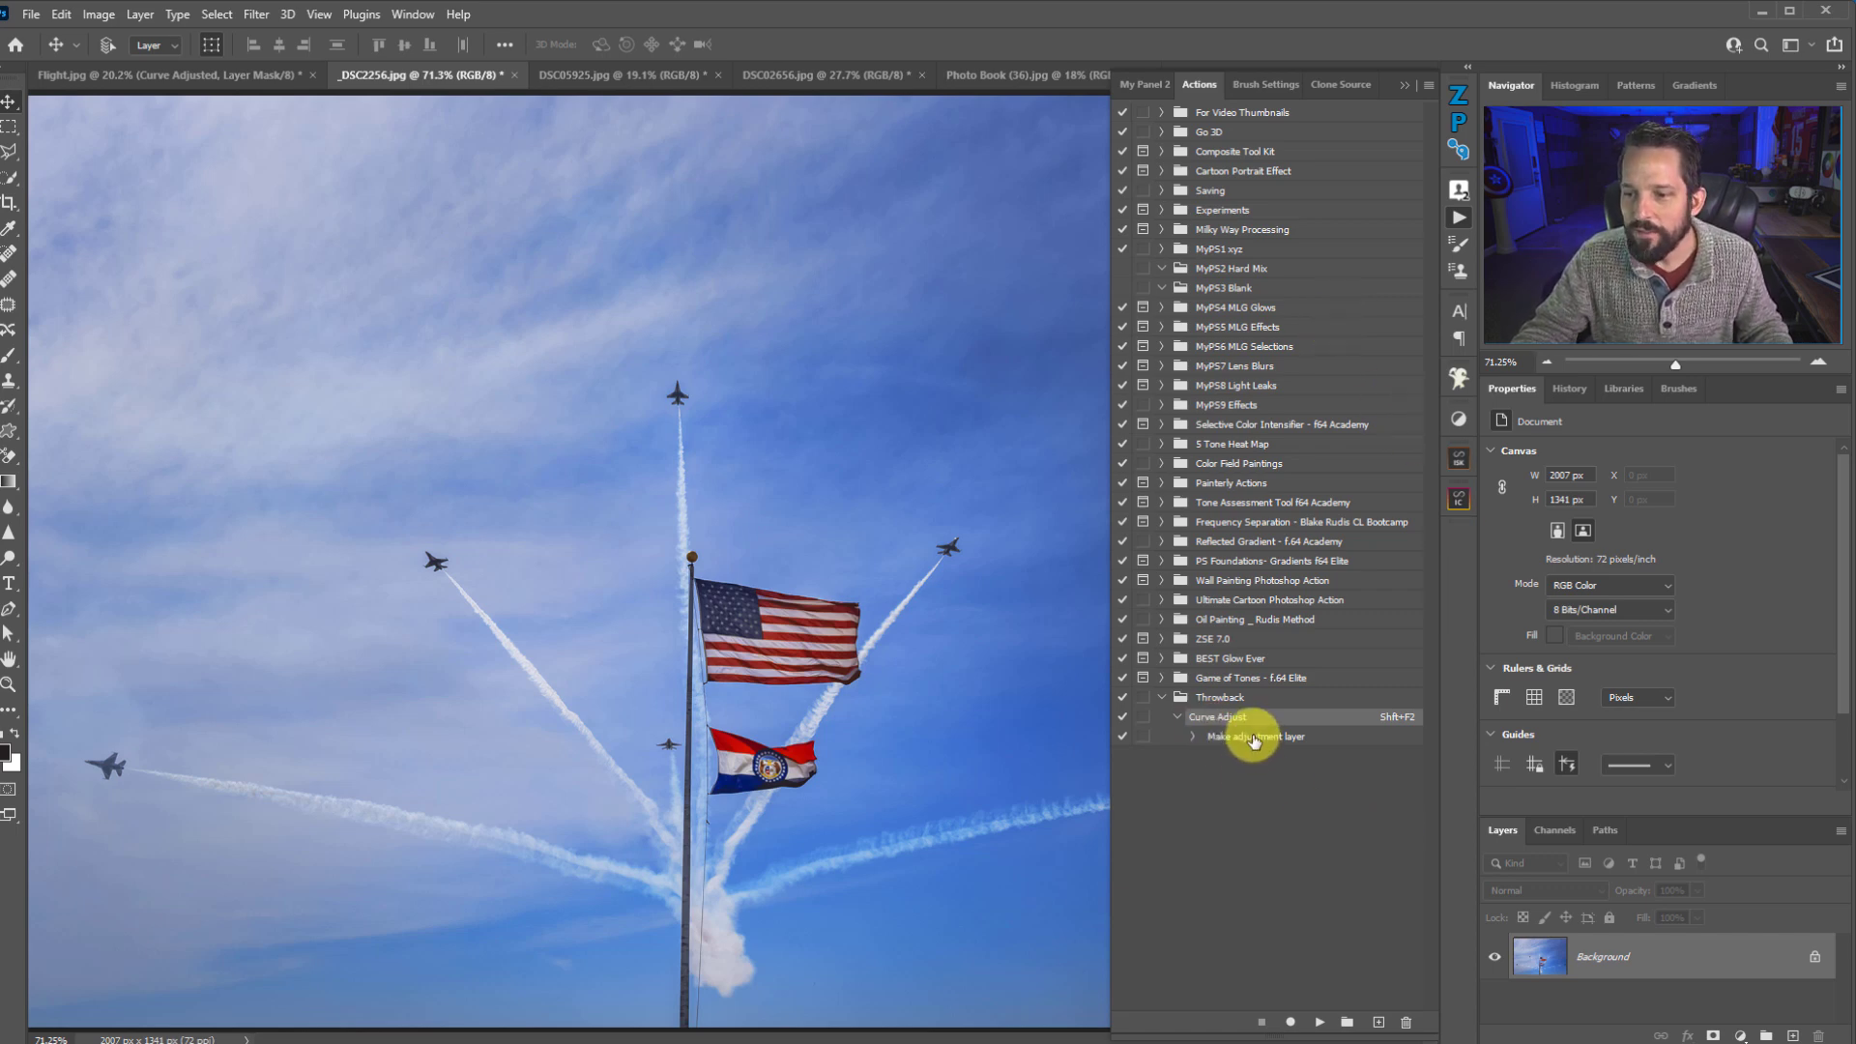
Run Curve Adjust on _DSC2256.jpg and collapse the Actions panel
left_click(1320, 1022)
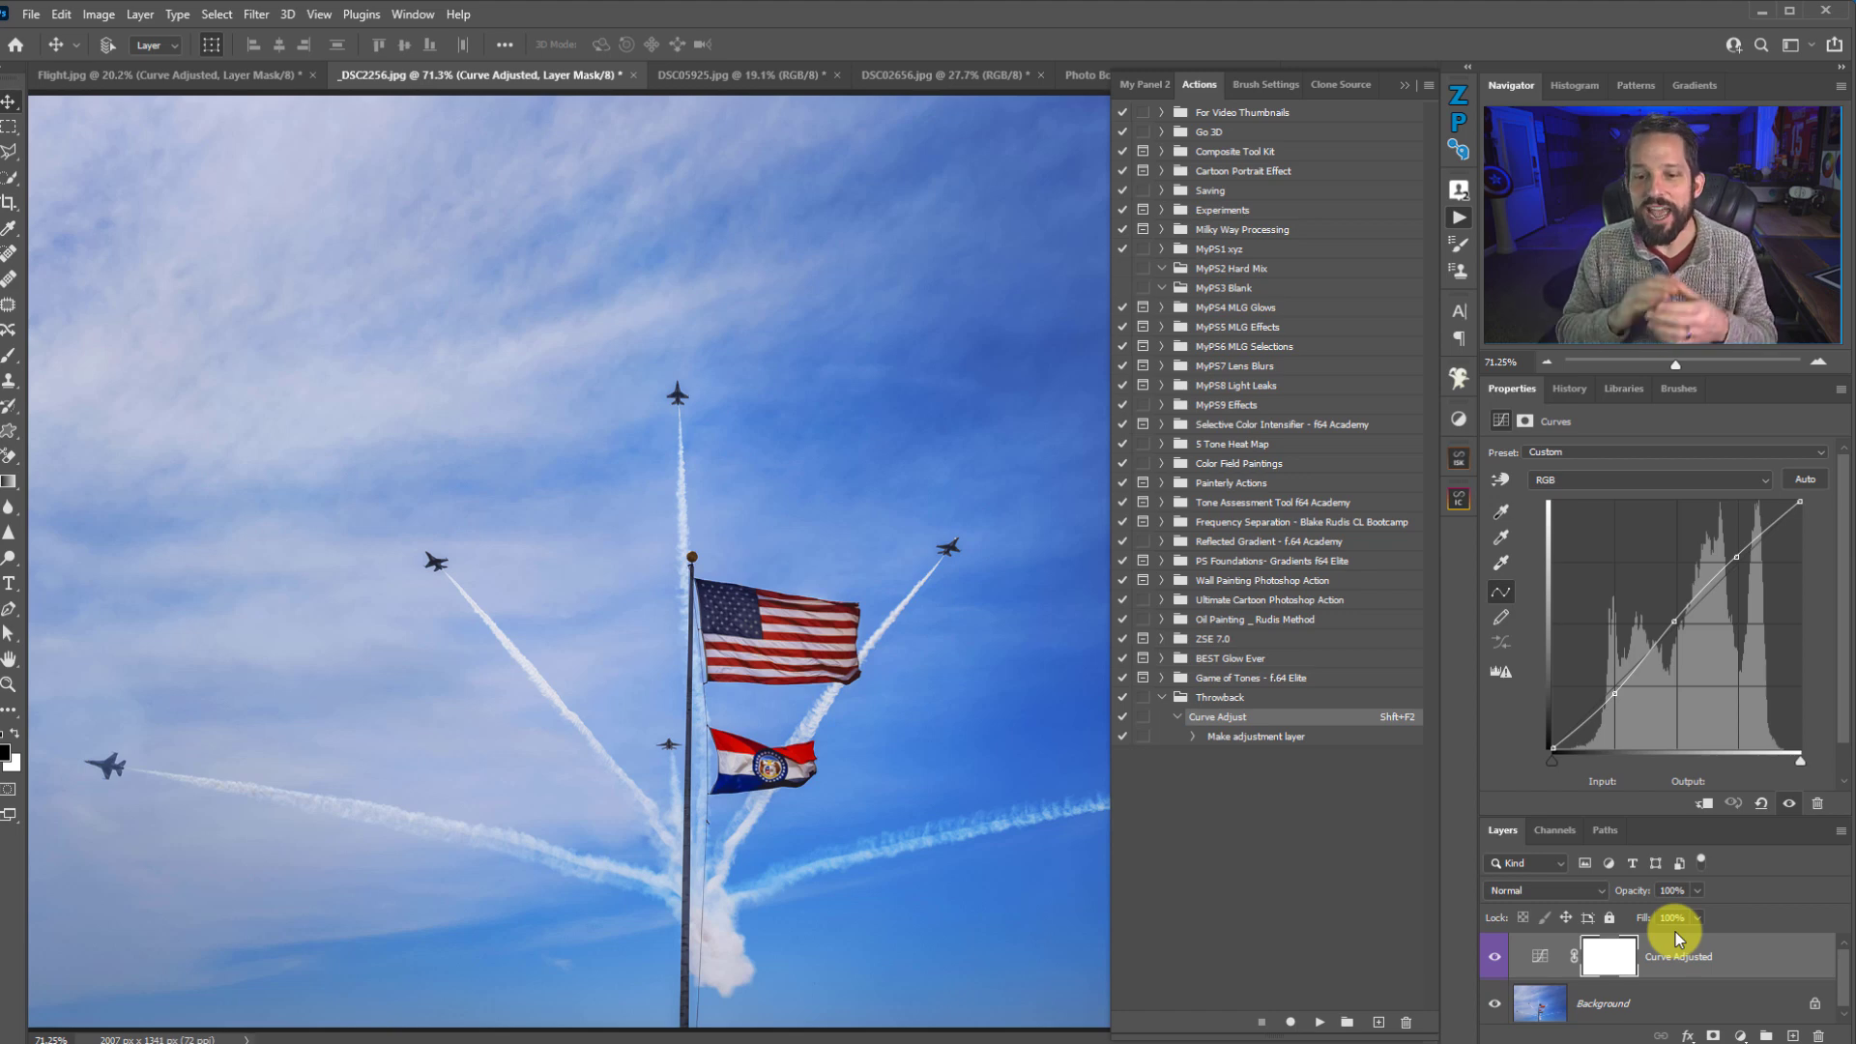
left_click(1404, 85)
Run Curve Adjust on the DSC05925.jpg waterfall photo and toggle the adjustment to compare
left_click(711, 77)
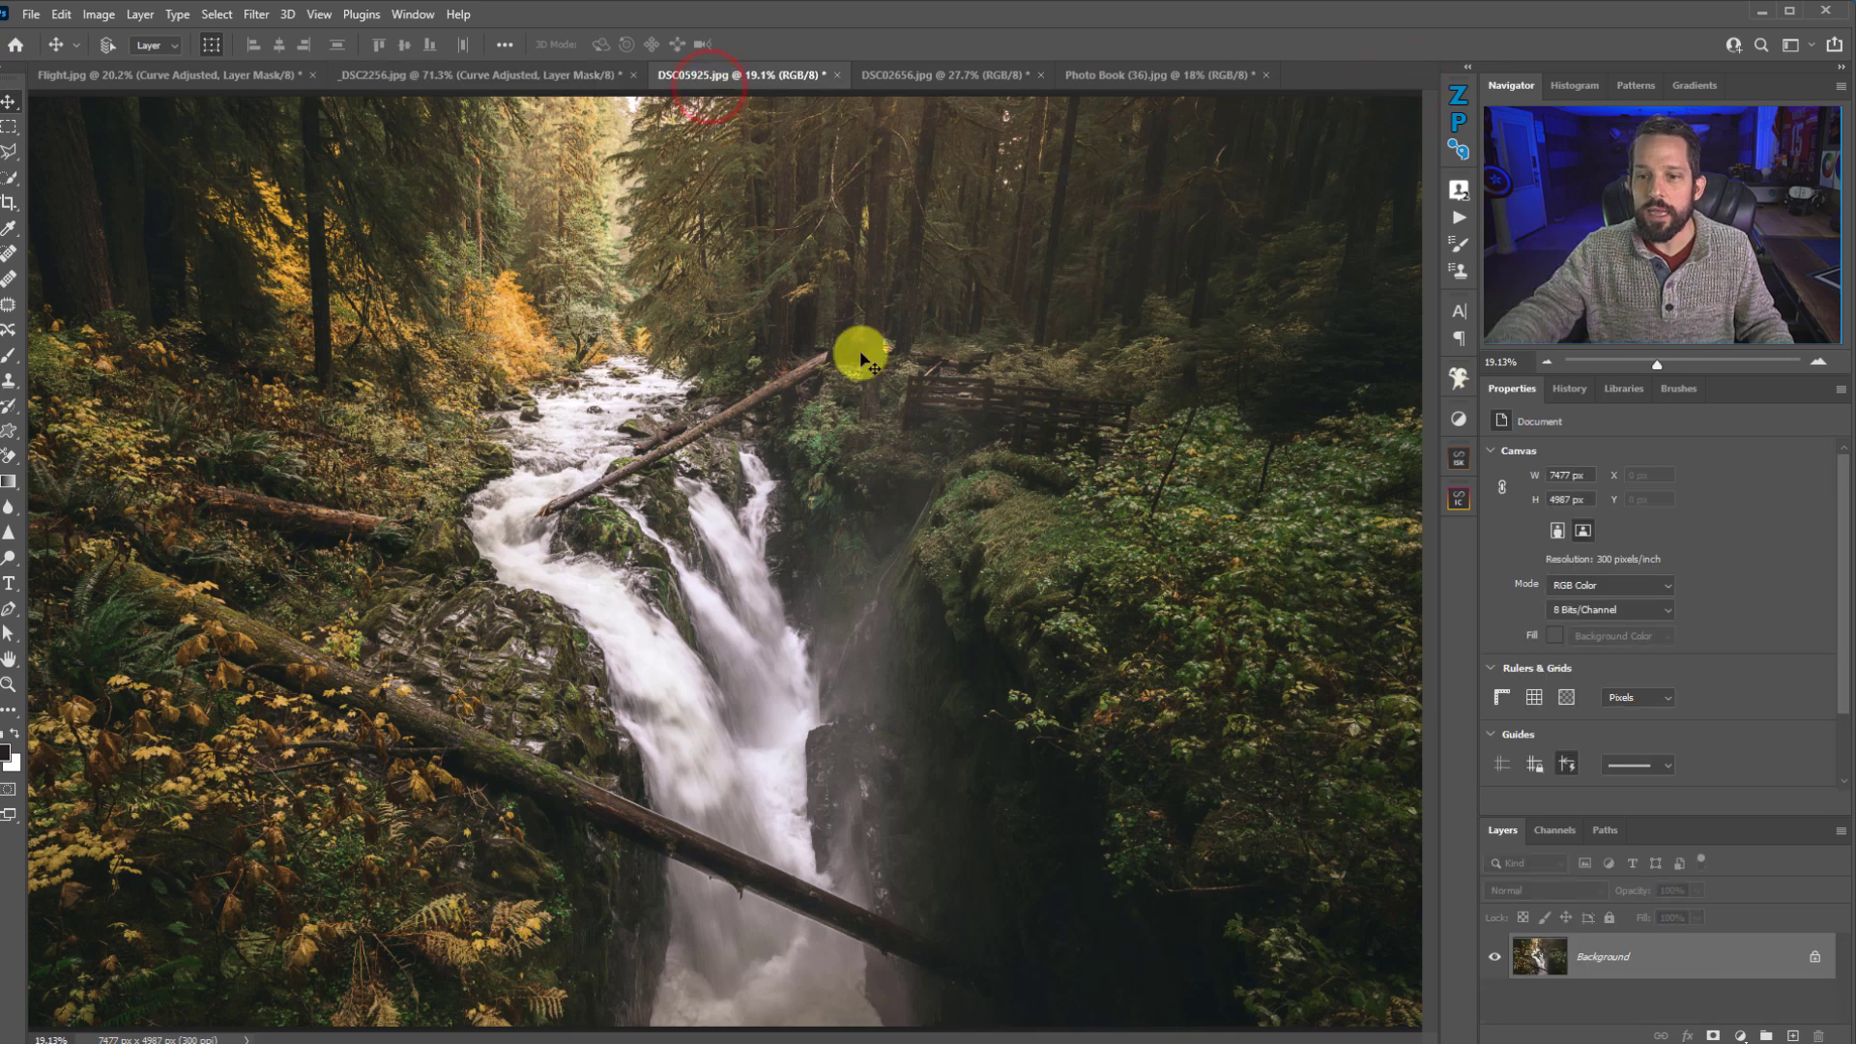
left_click(1459, 221)
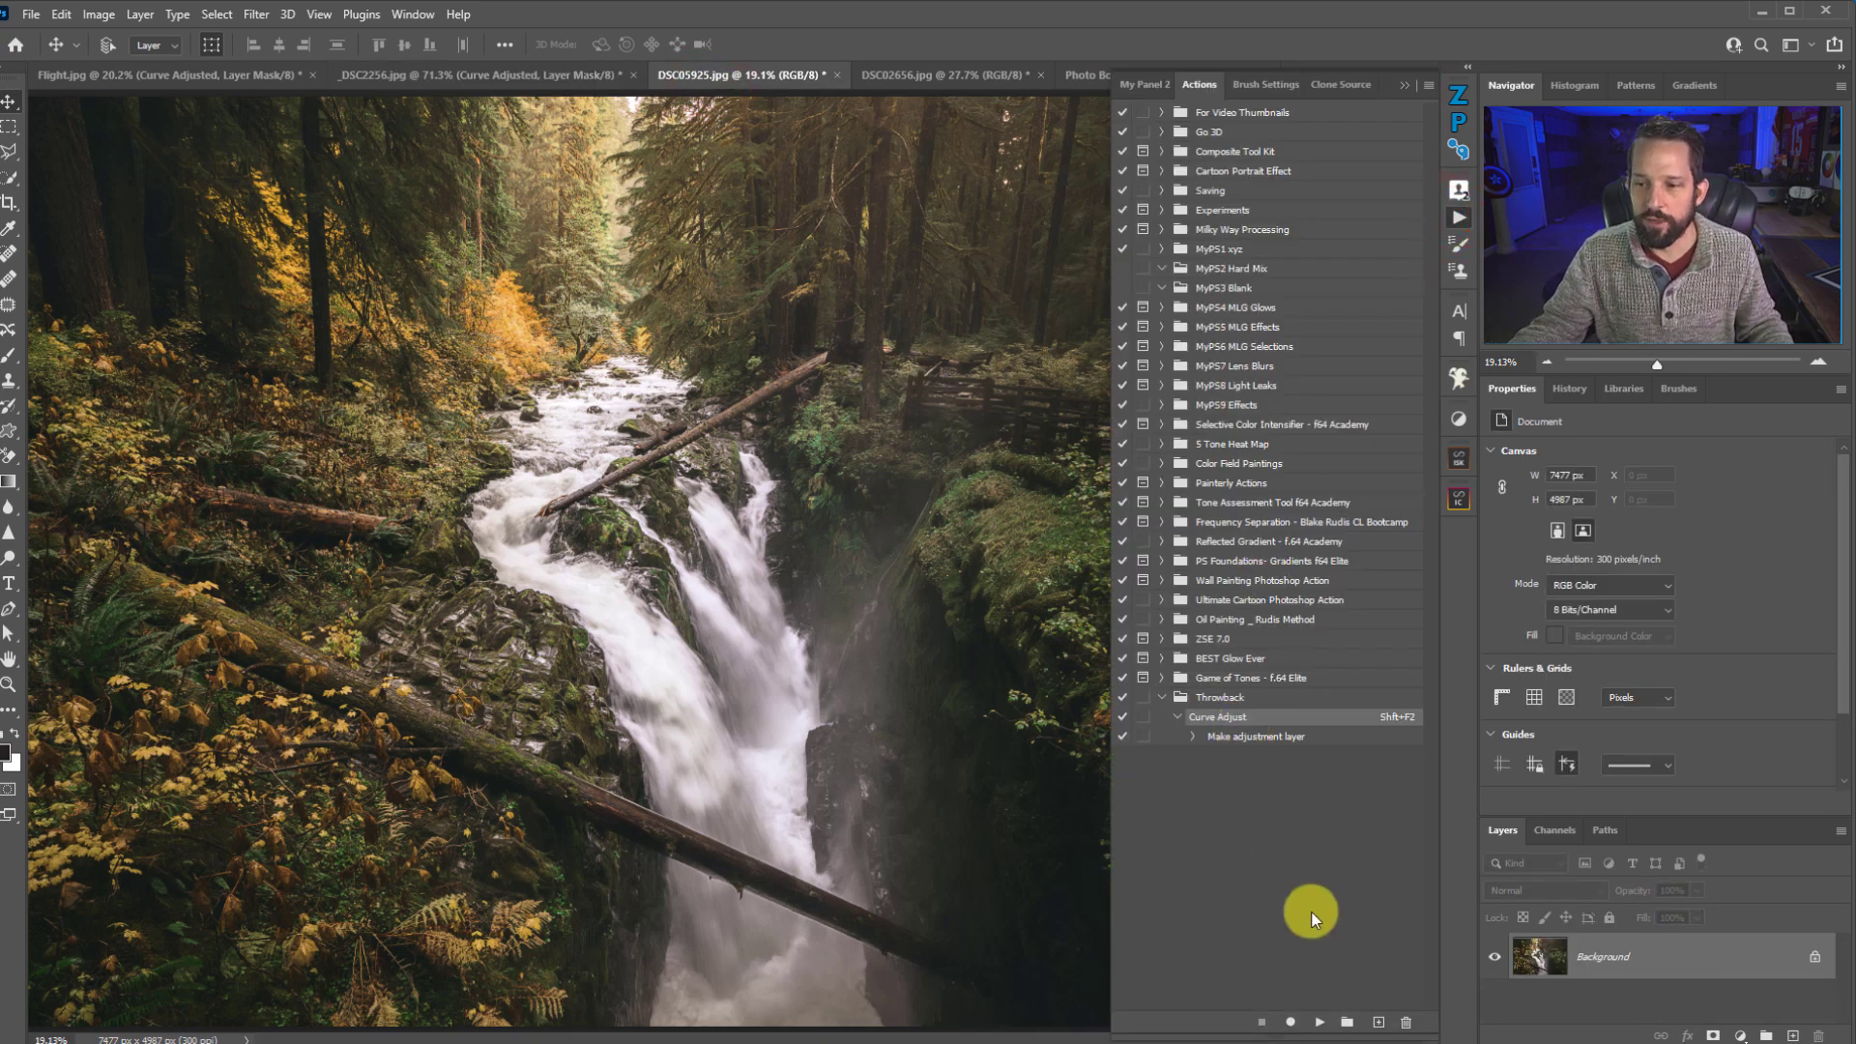
left_click(1338, 1022)
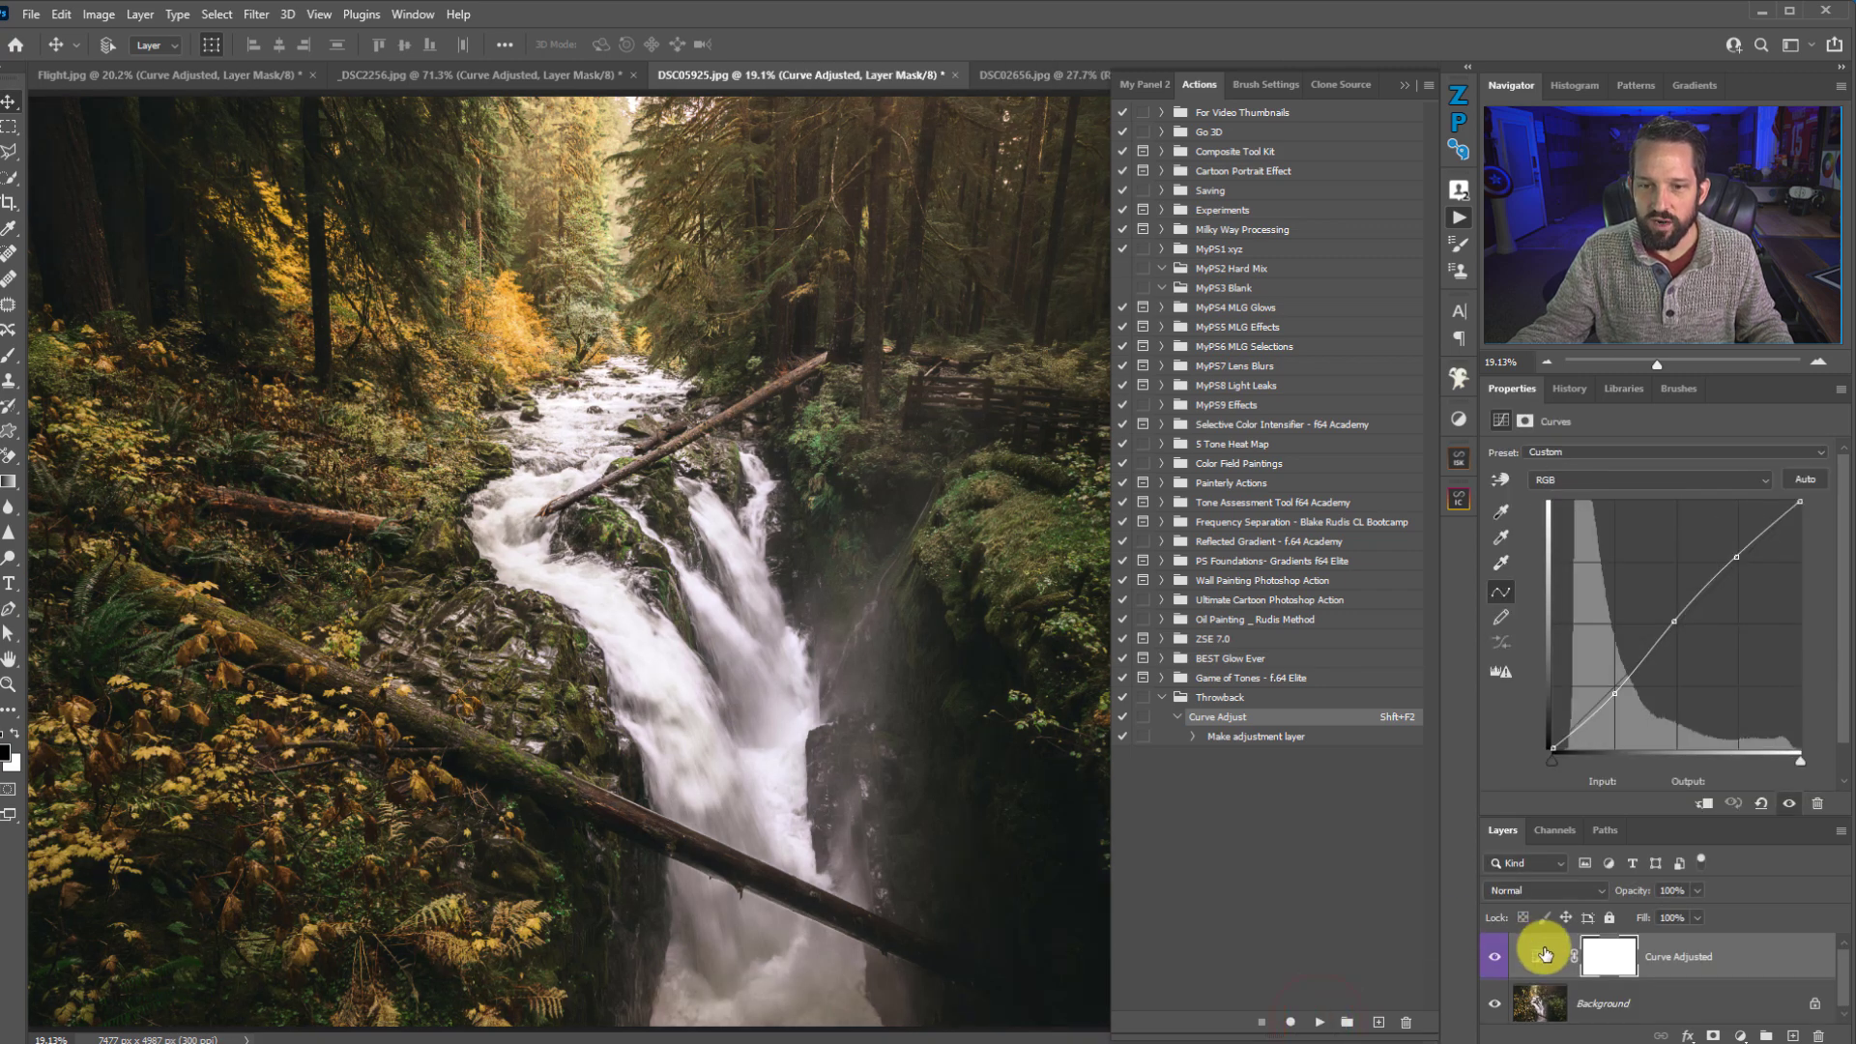
left_click(1496, 957)
left_click(1496, 957)
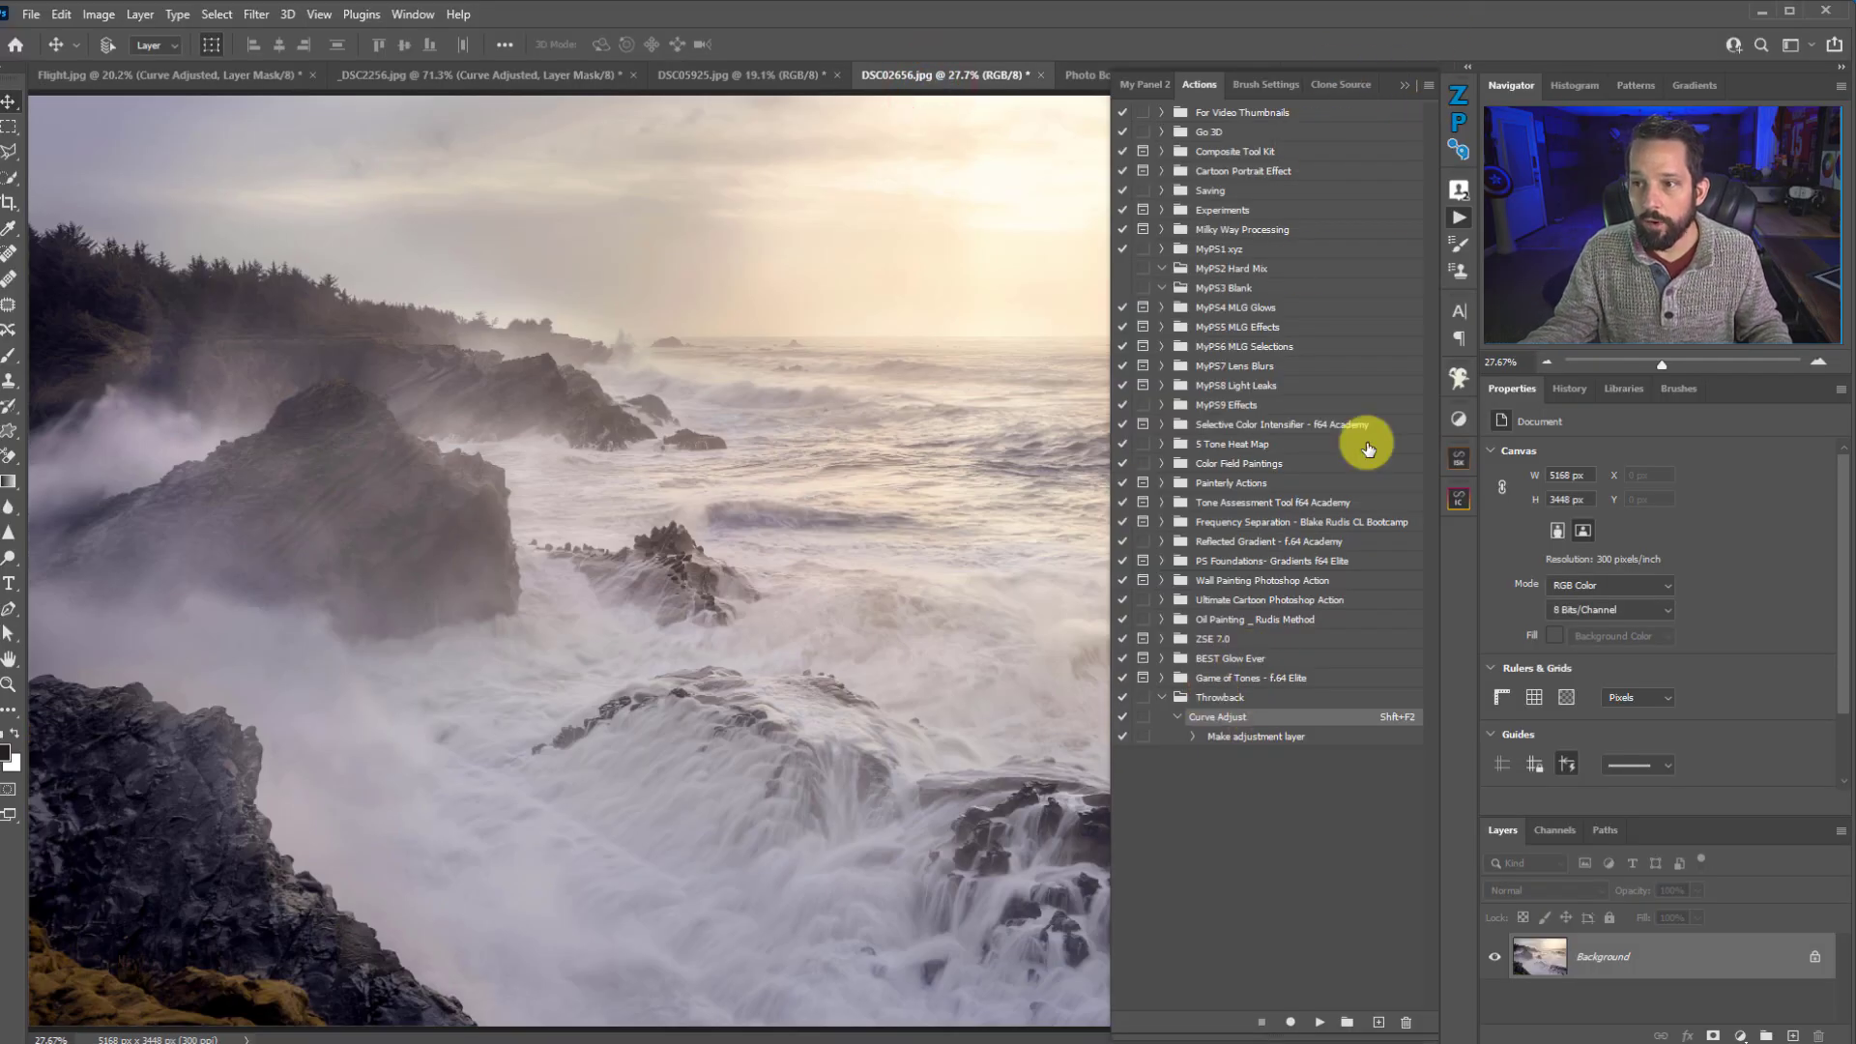
Apply Curve Adjust to the DSC02656.jpg seascape via Shift+F2 and compare it on and off
left_click(1408, 87)
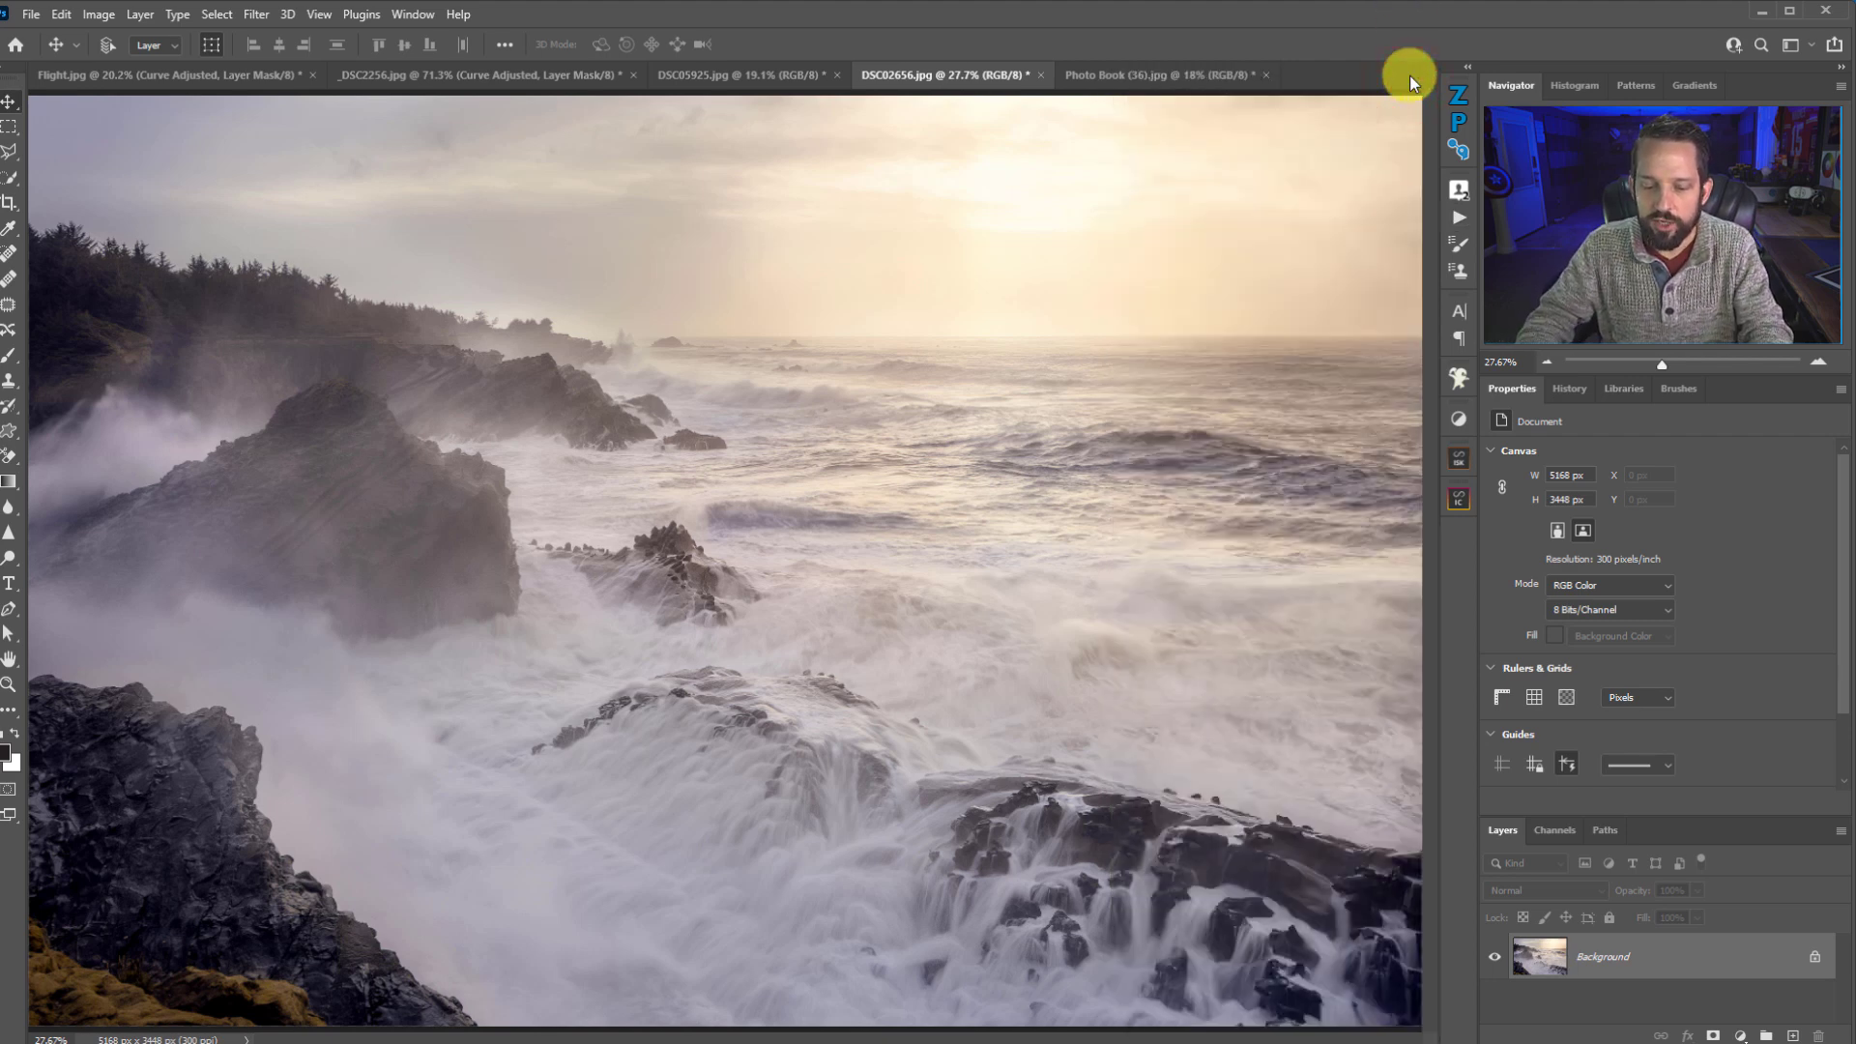
key("F2")
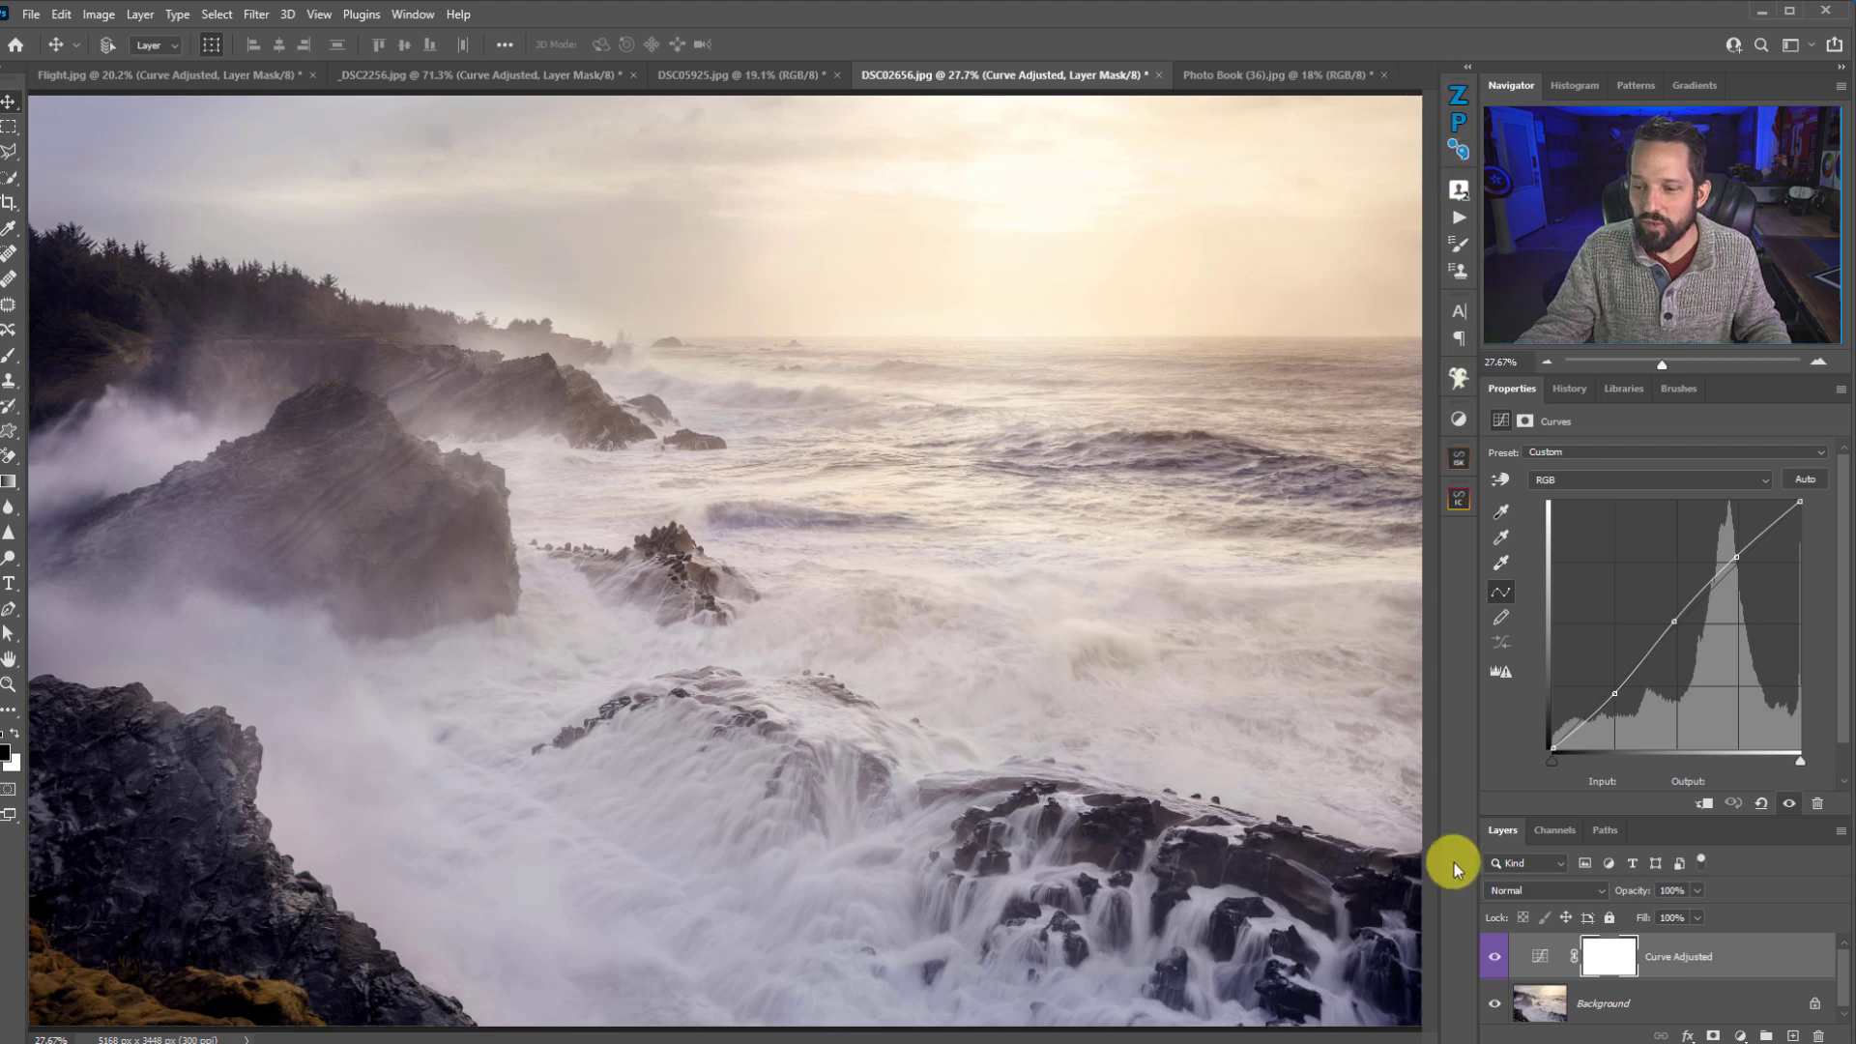
left_click(1495, 957)
left_click(1495, 957)
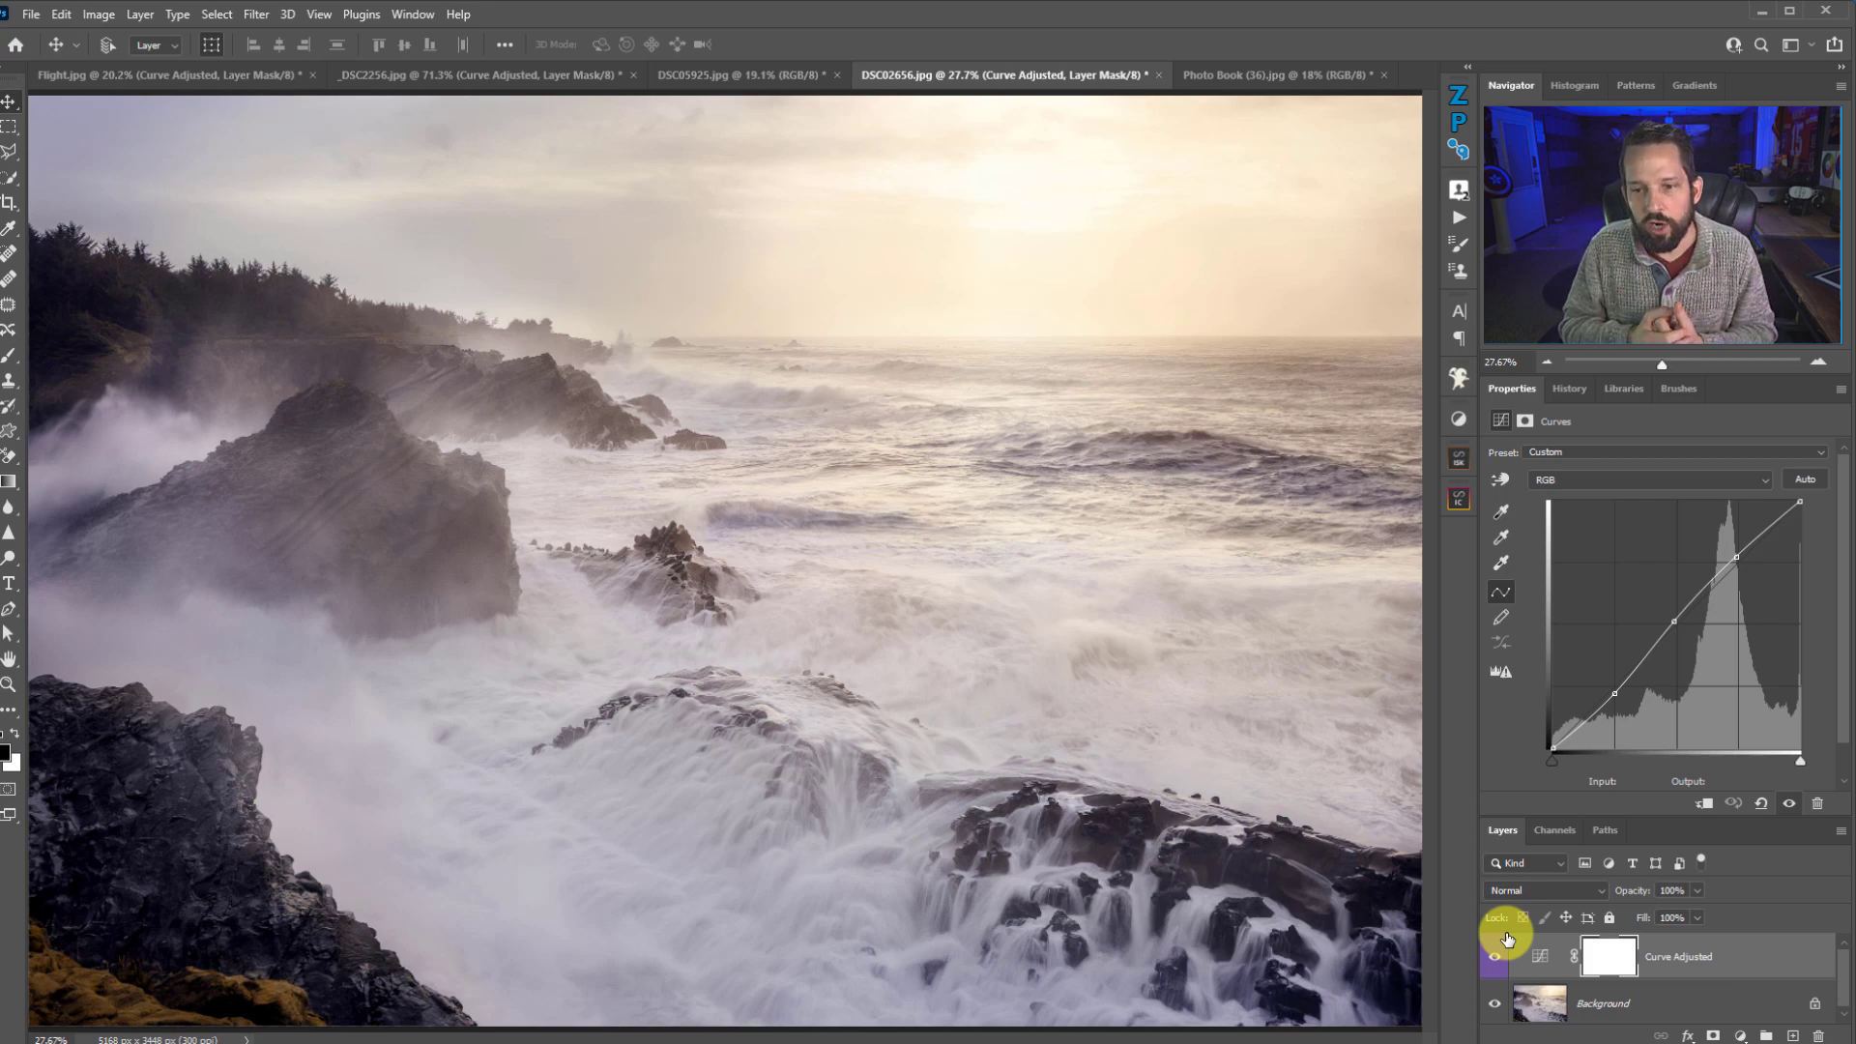
Apply Curve Adjust to Photo Book (36).jpg, set the curves layer to Luminosity, and compare
left_click(1332, 72)
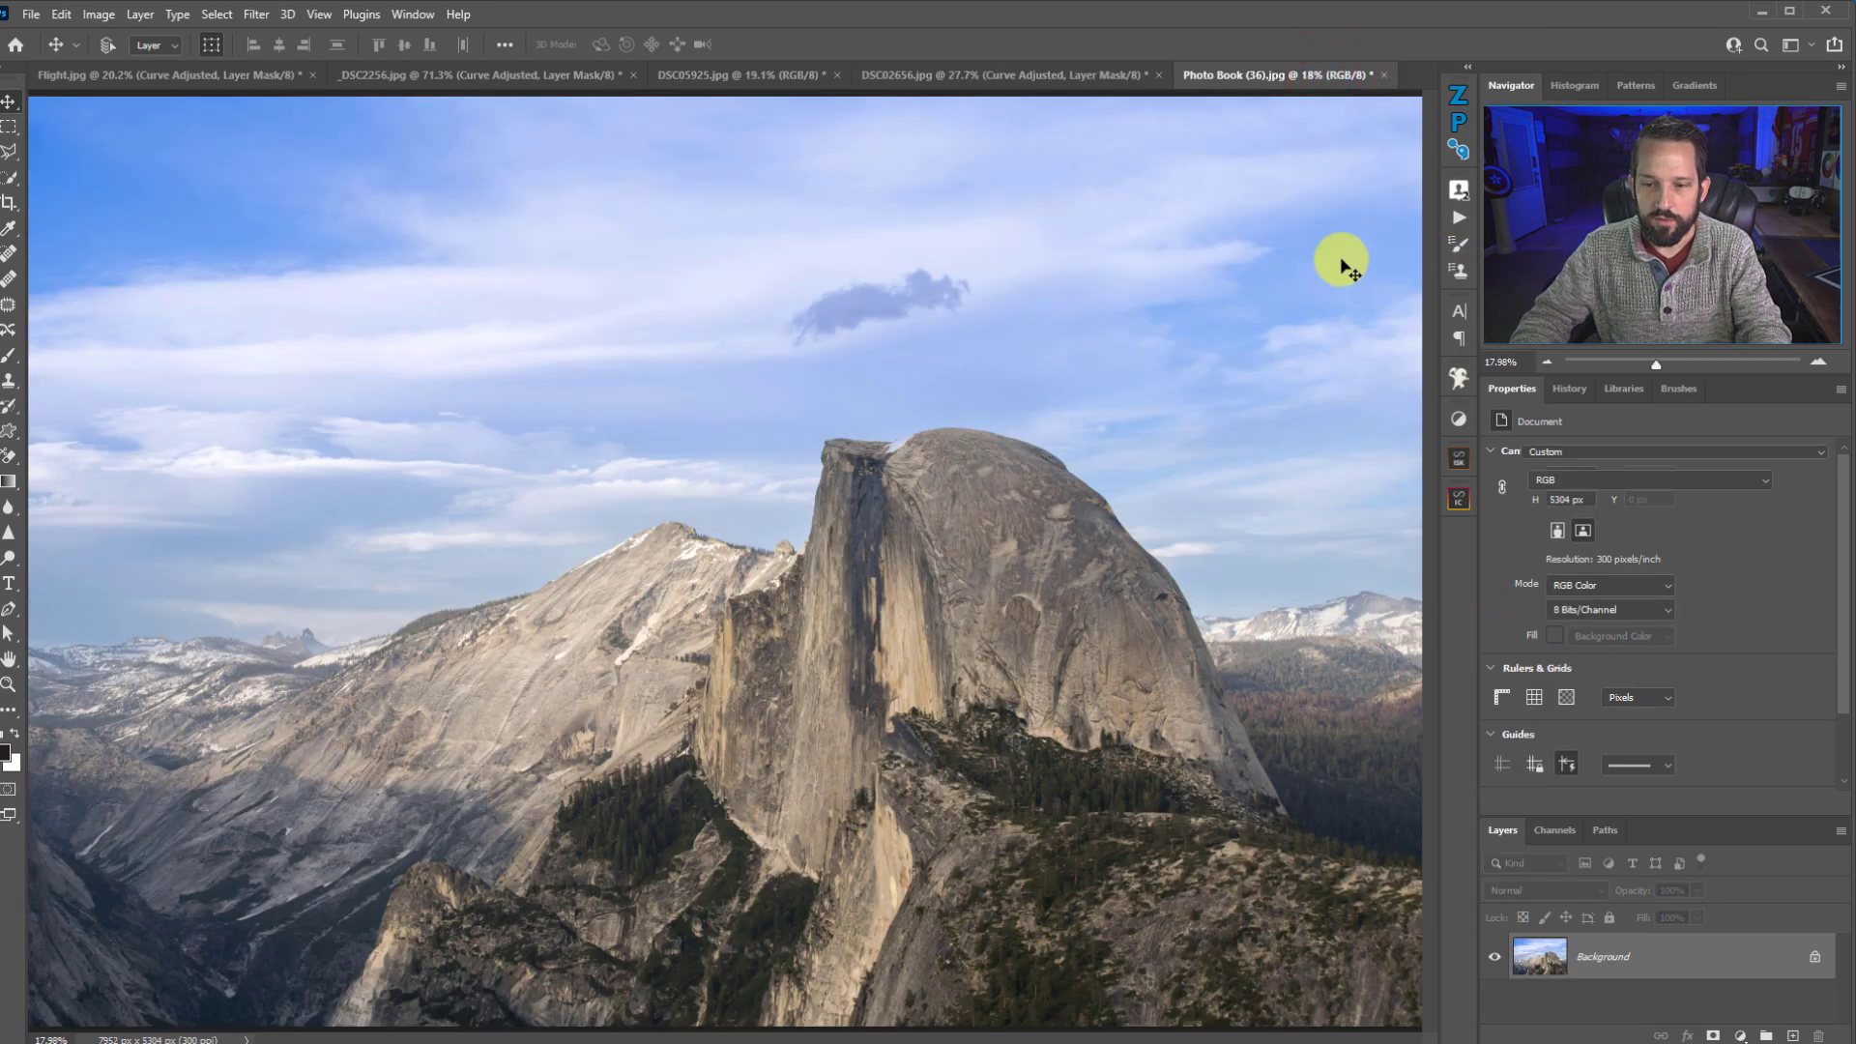
key("F2")
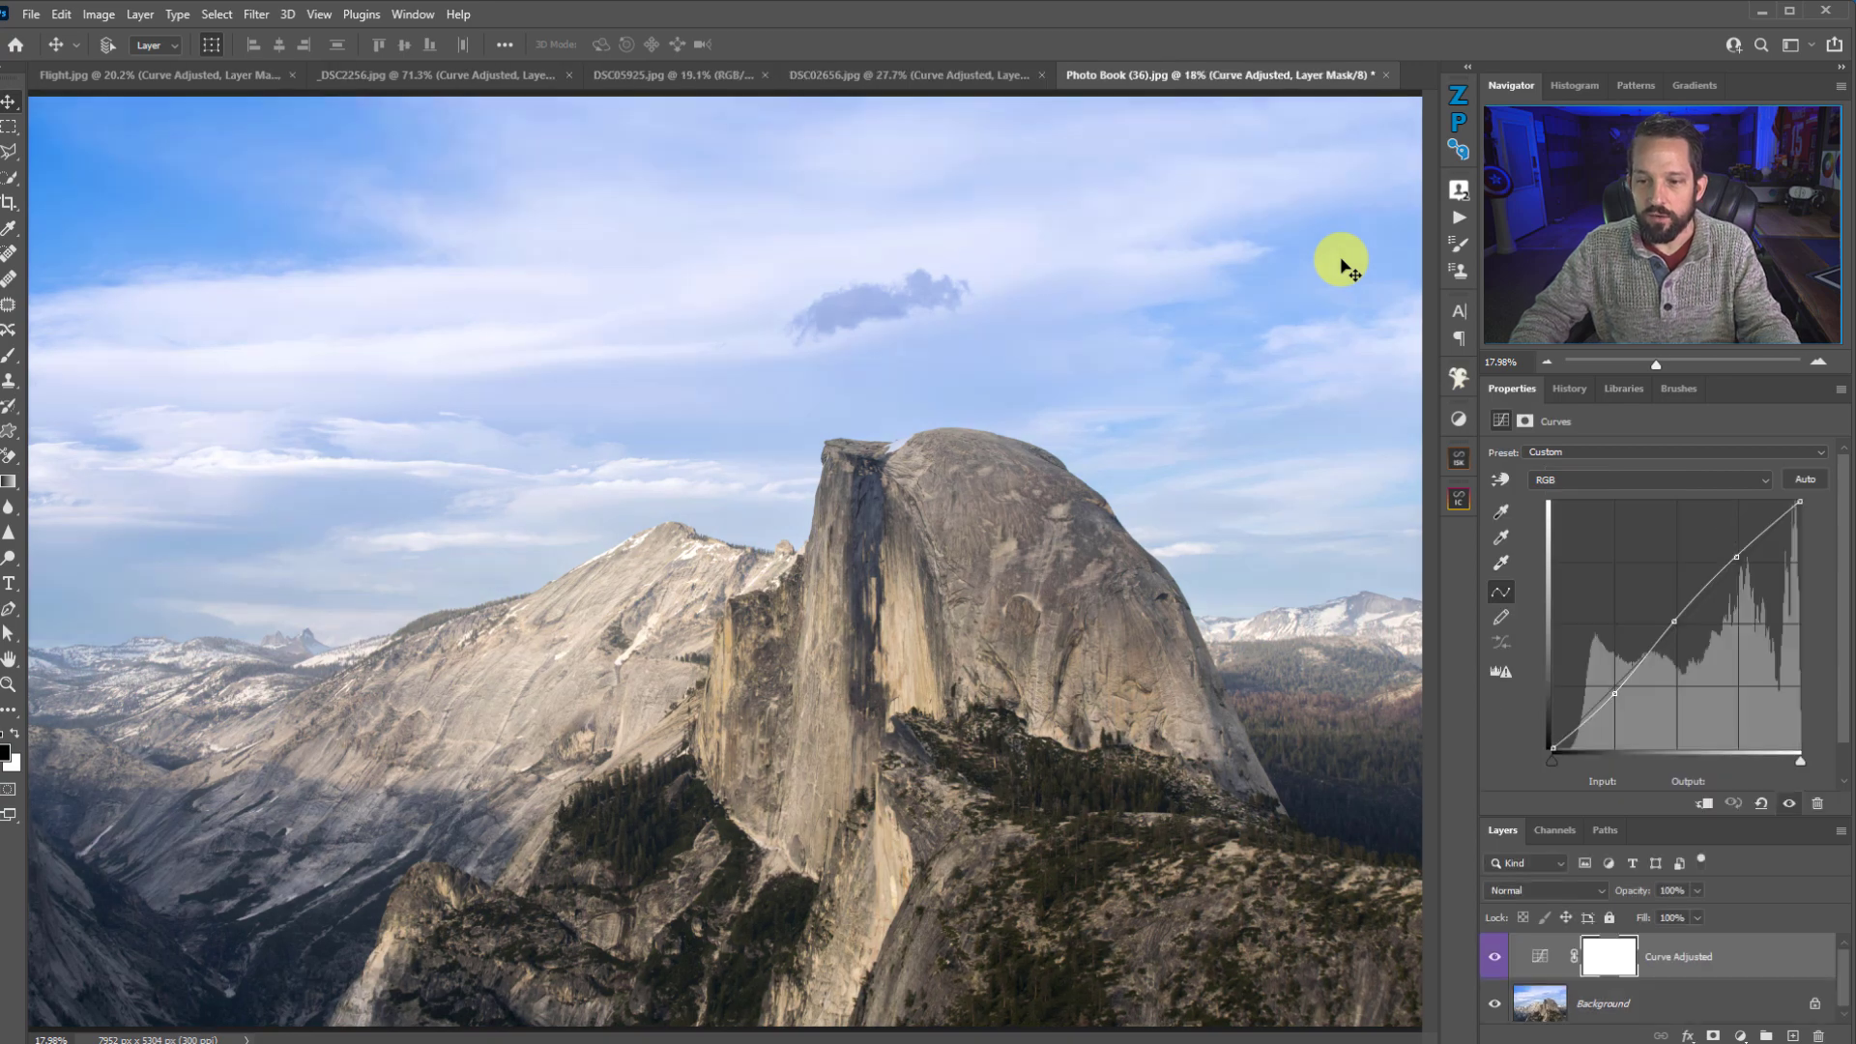
left_click(1559, 897)
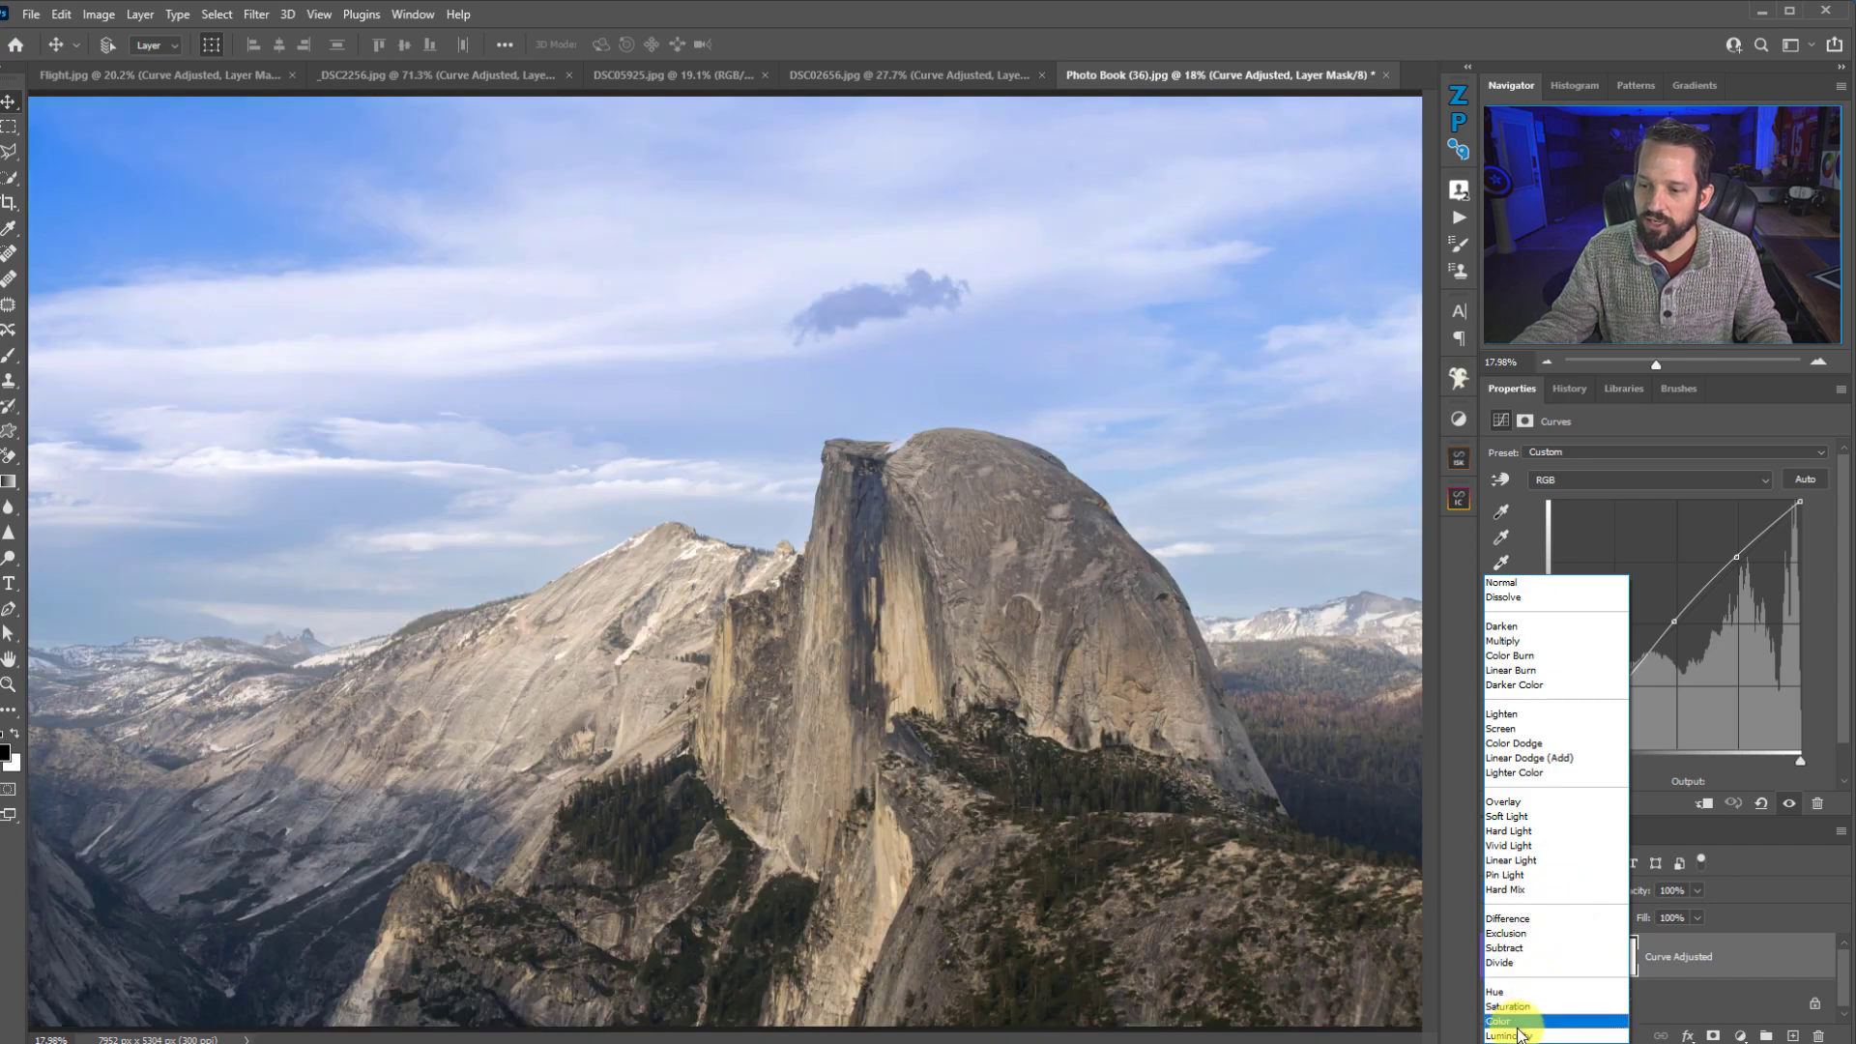
left_click(1515, 1029)
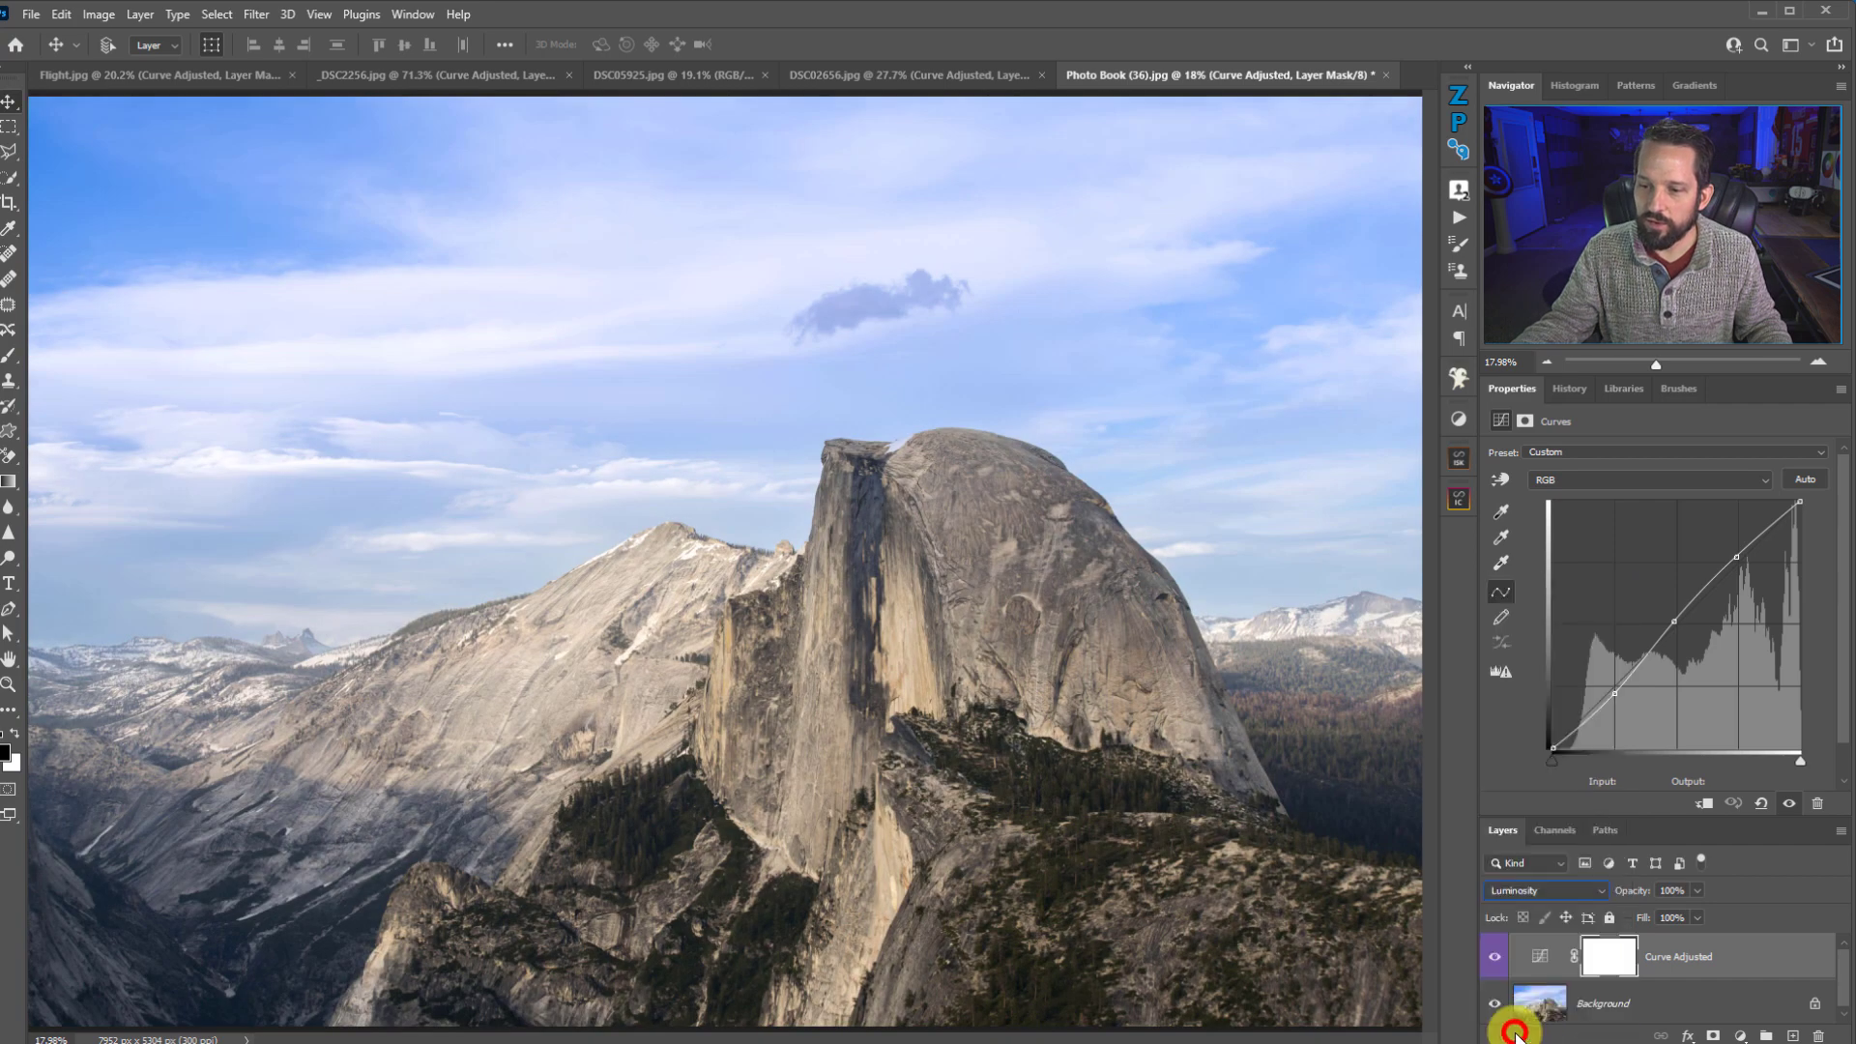
left_click(1495, 968)
left_click(1496, 966)
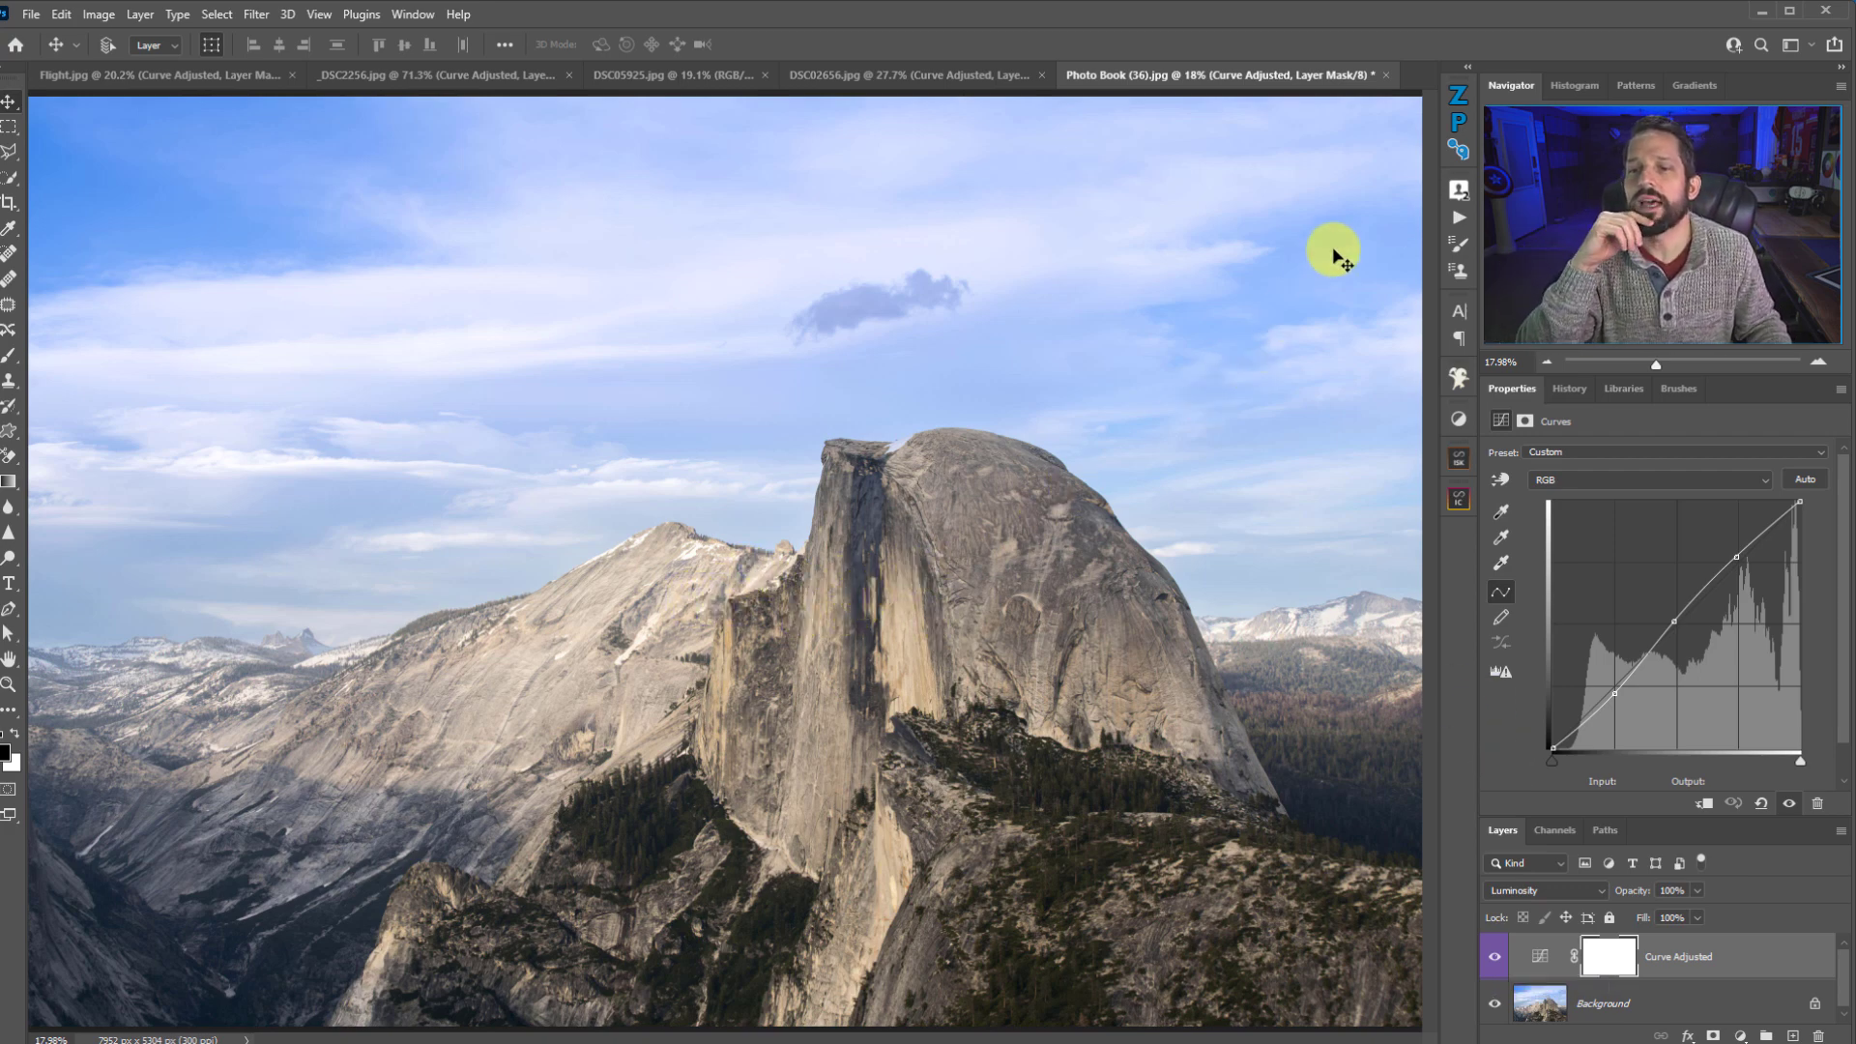
Duplicate Curve Adjust as 'Curve Adjust - Luminance' and expand its steps
left_click(1459, 215)
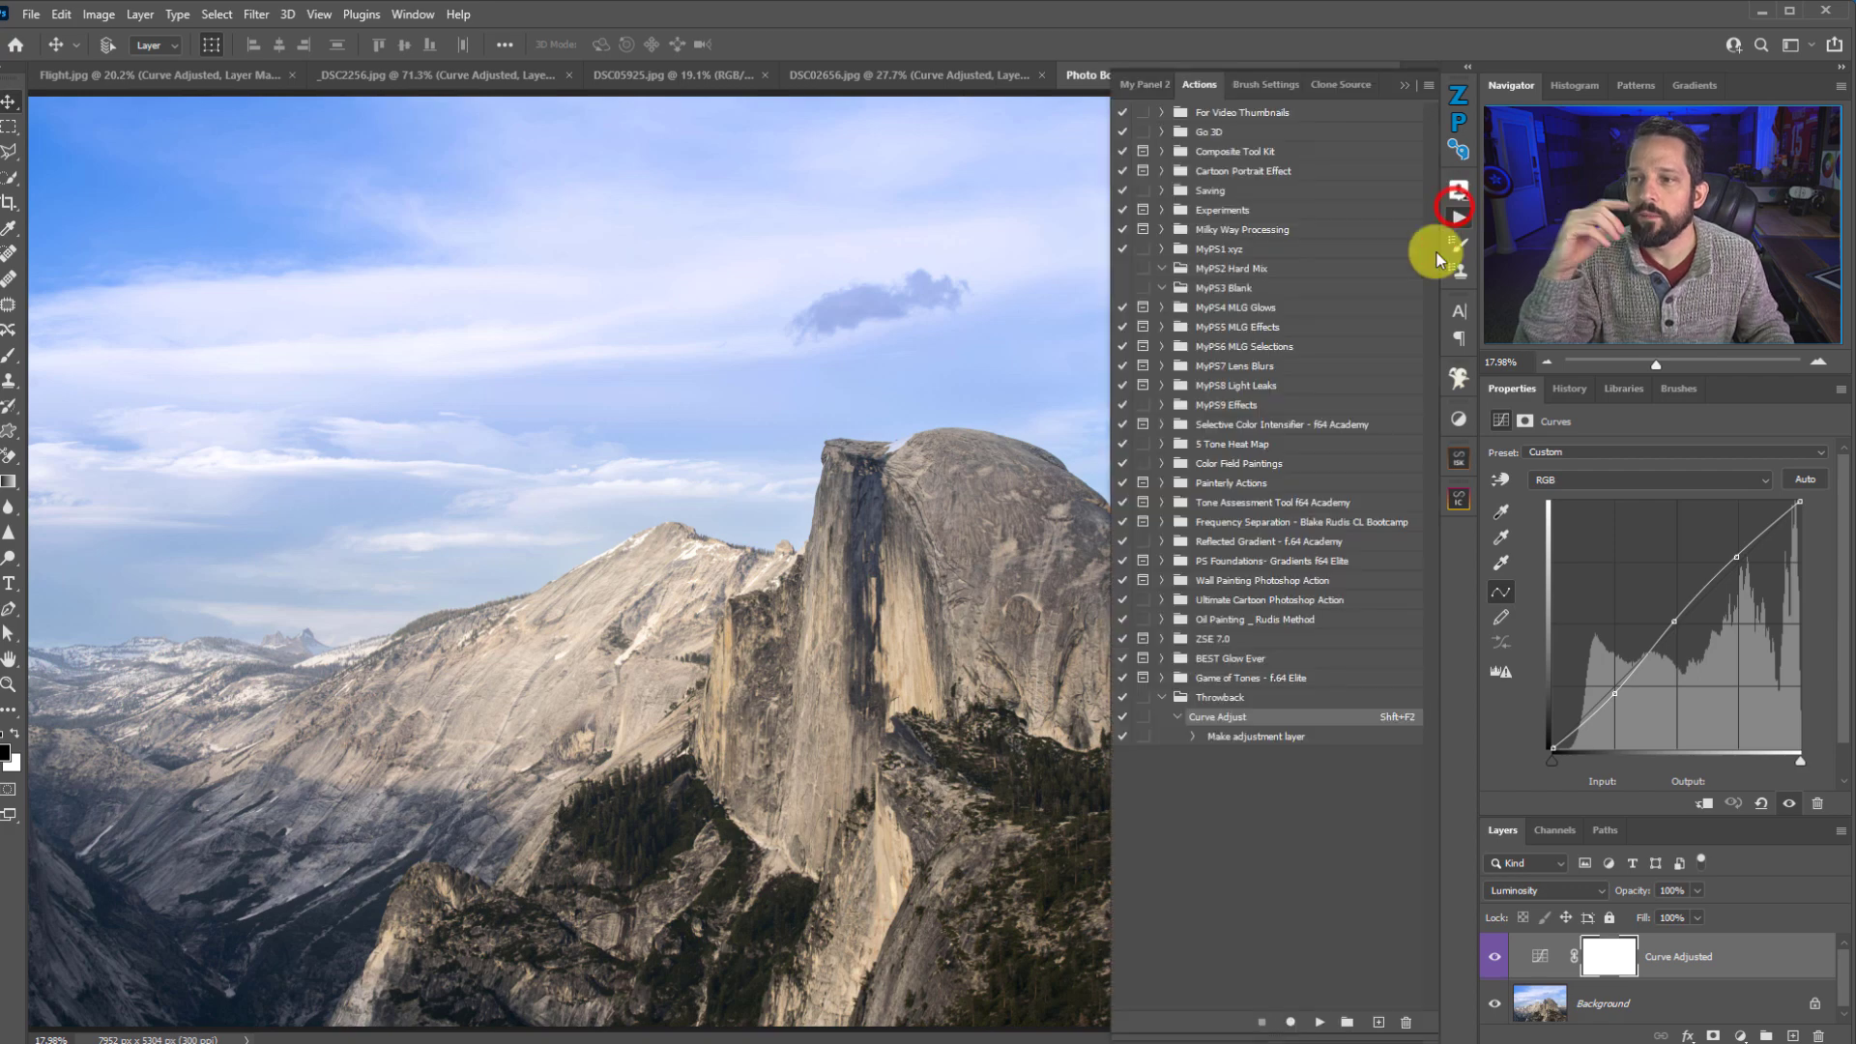
left_click(1180, 718)
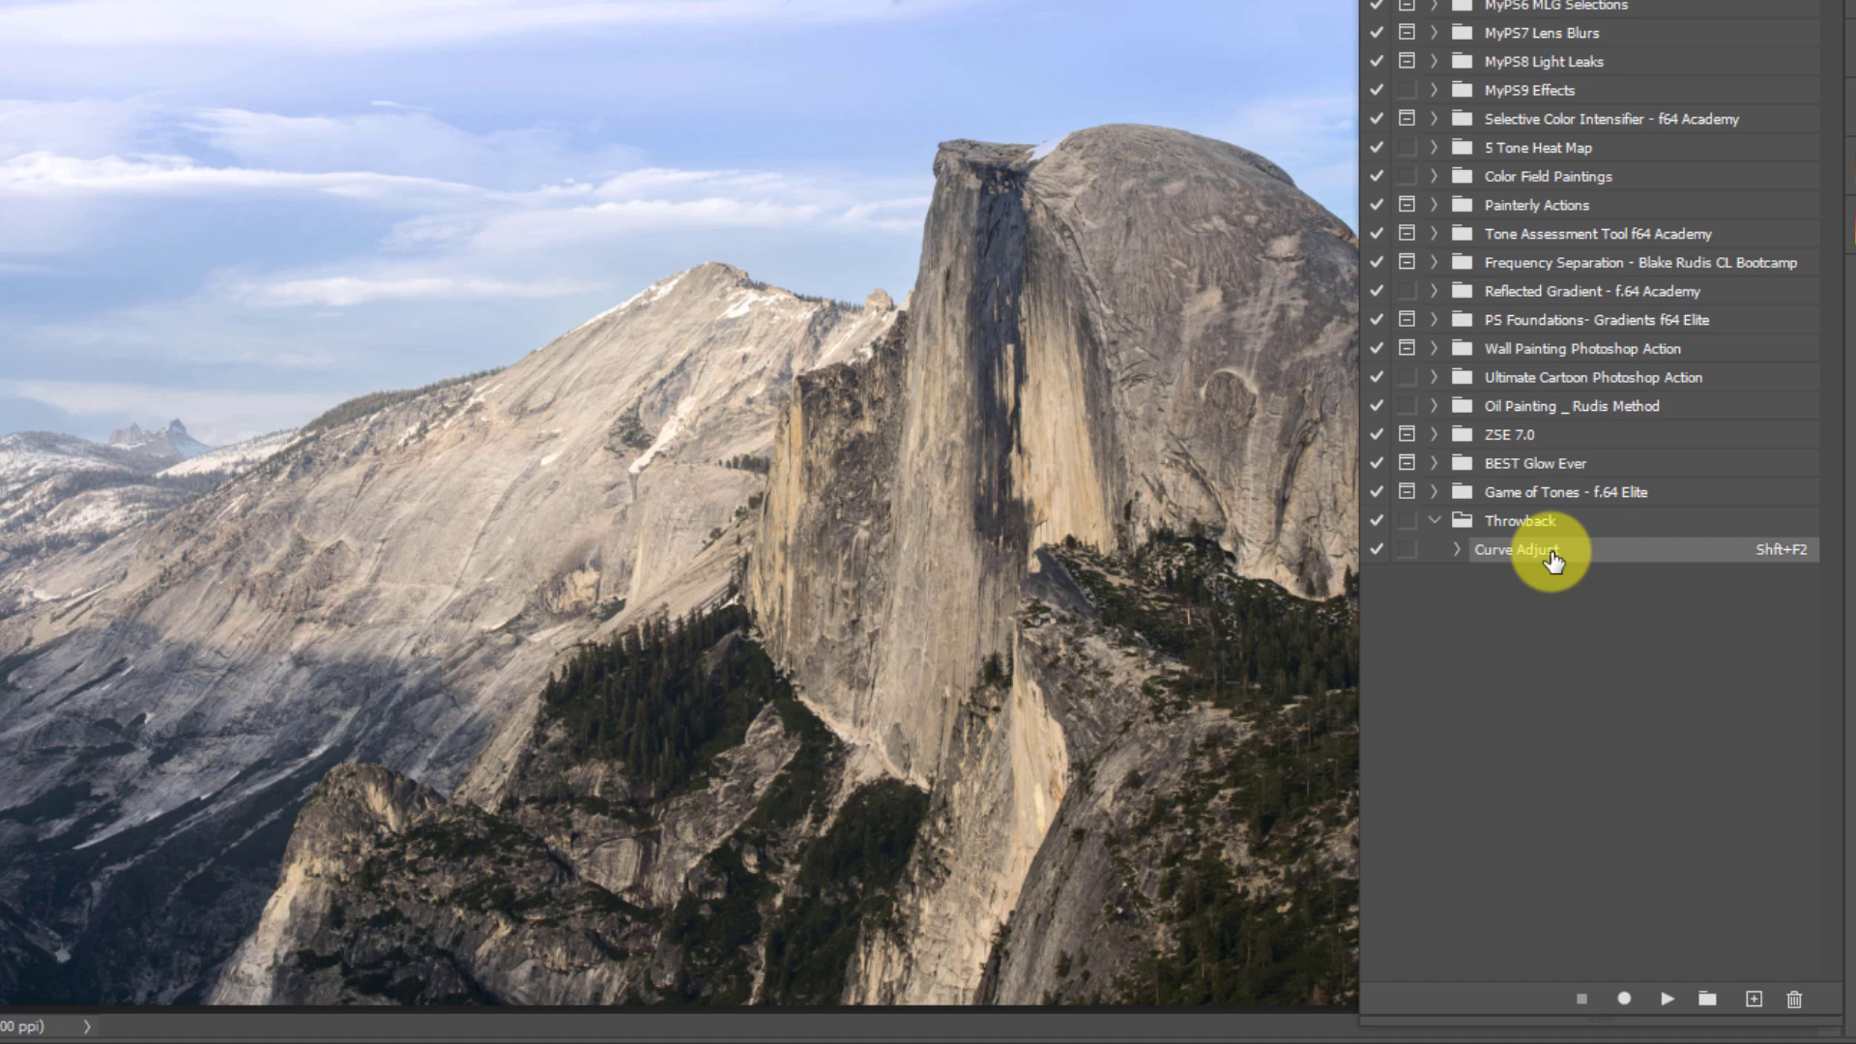
left_click_drag(1550, 556, 1754, 999)
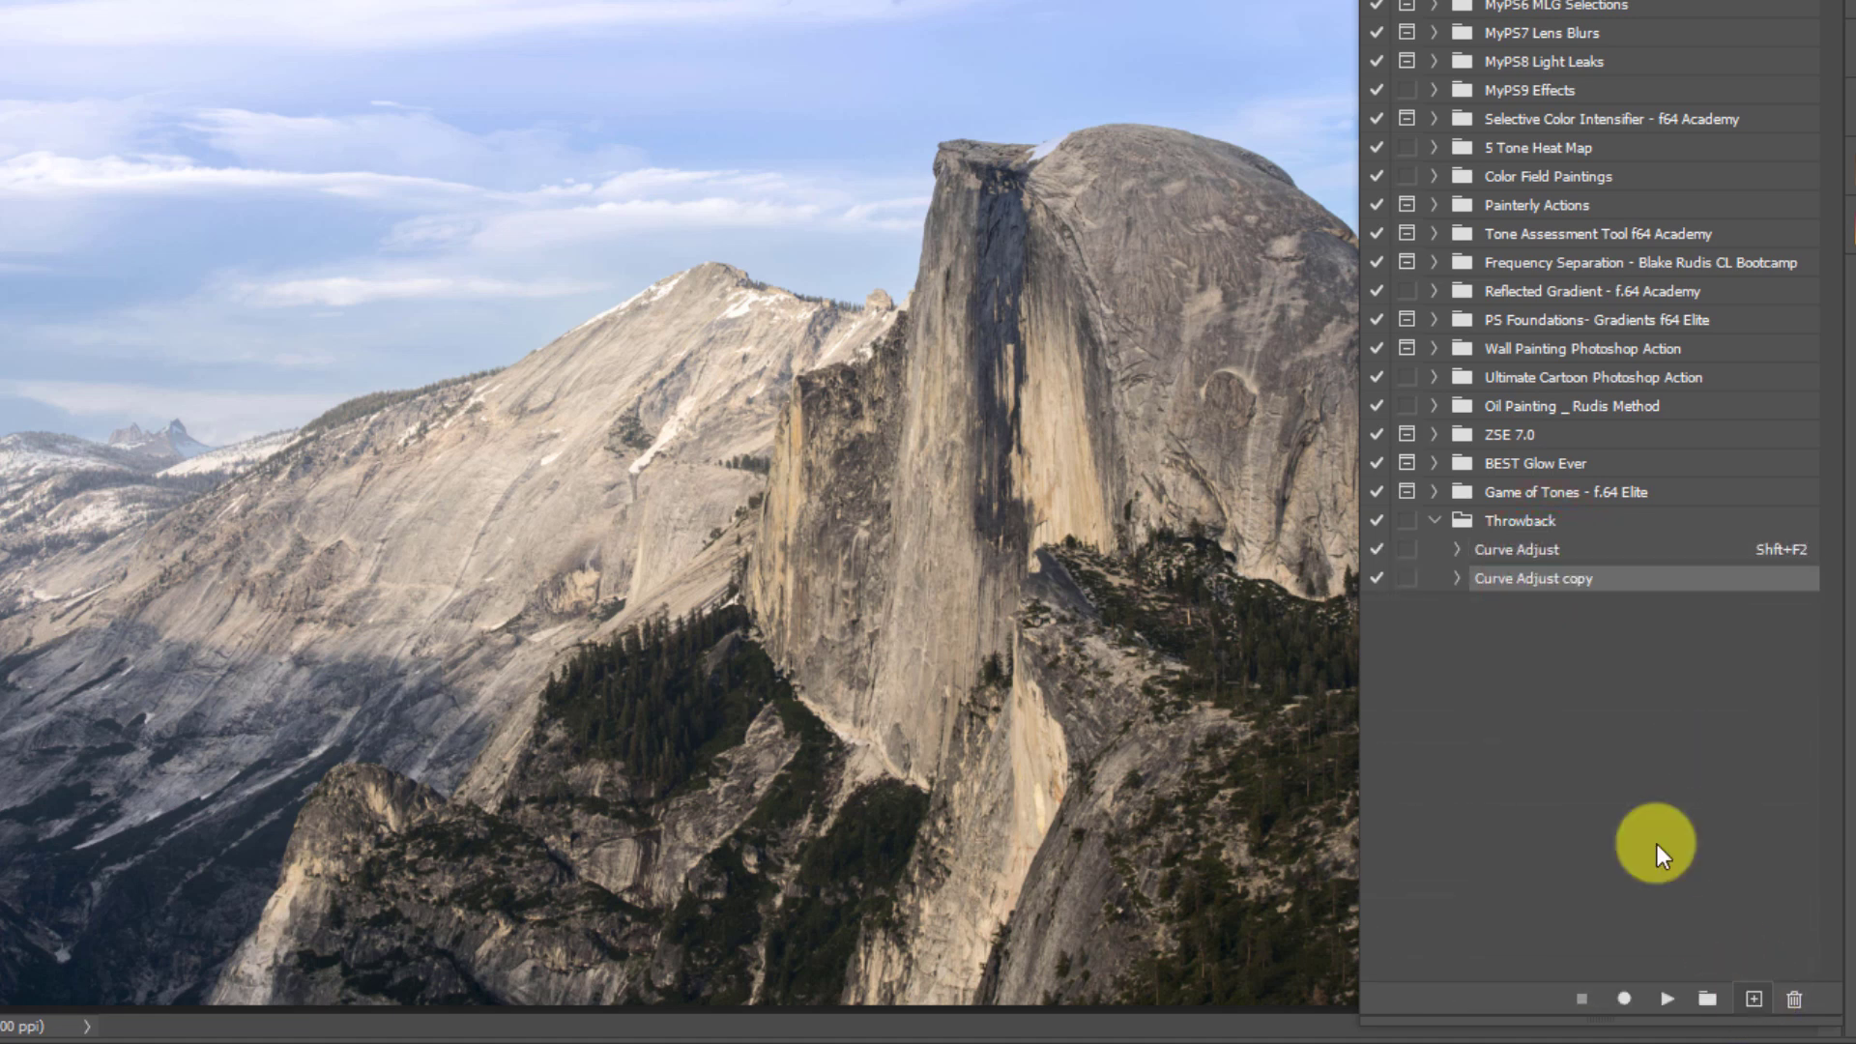
double_click(1579, 583)
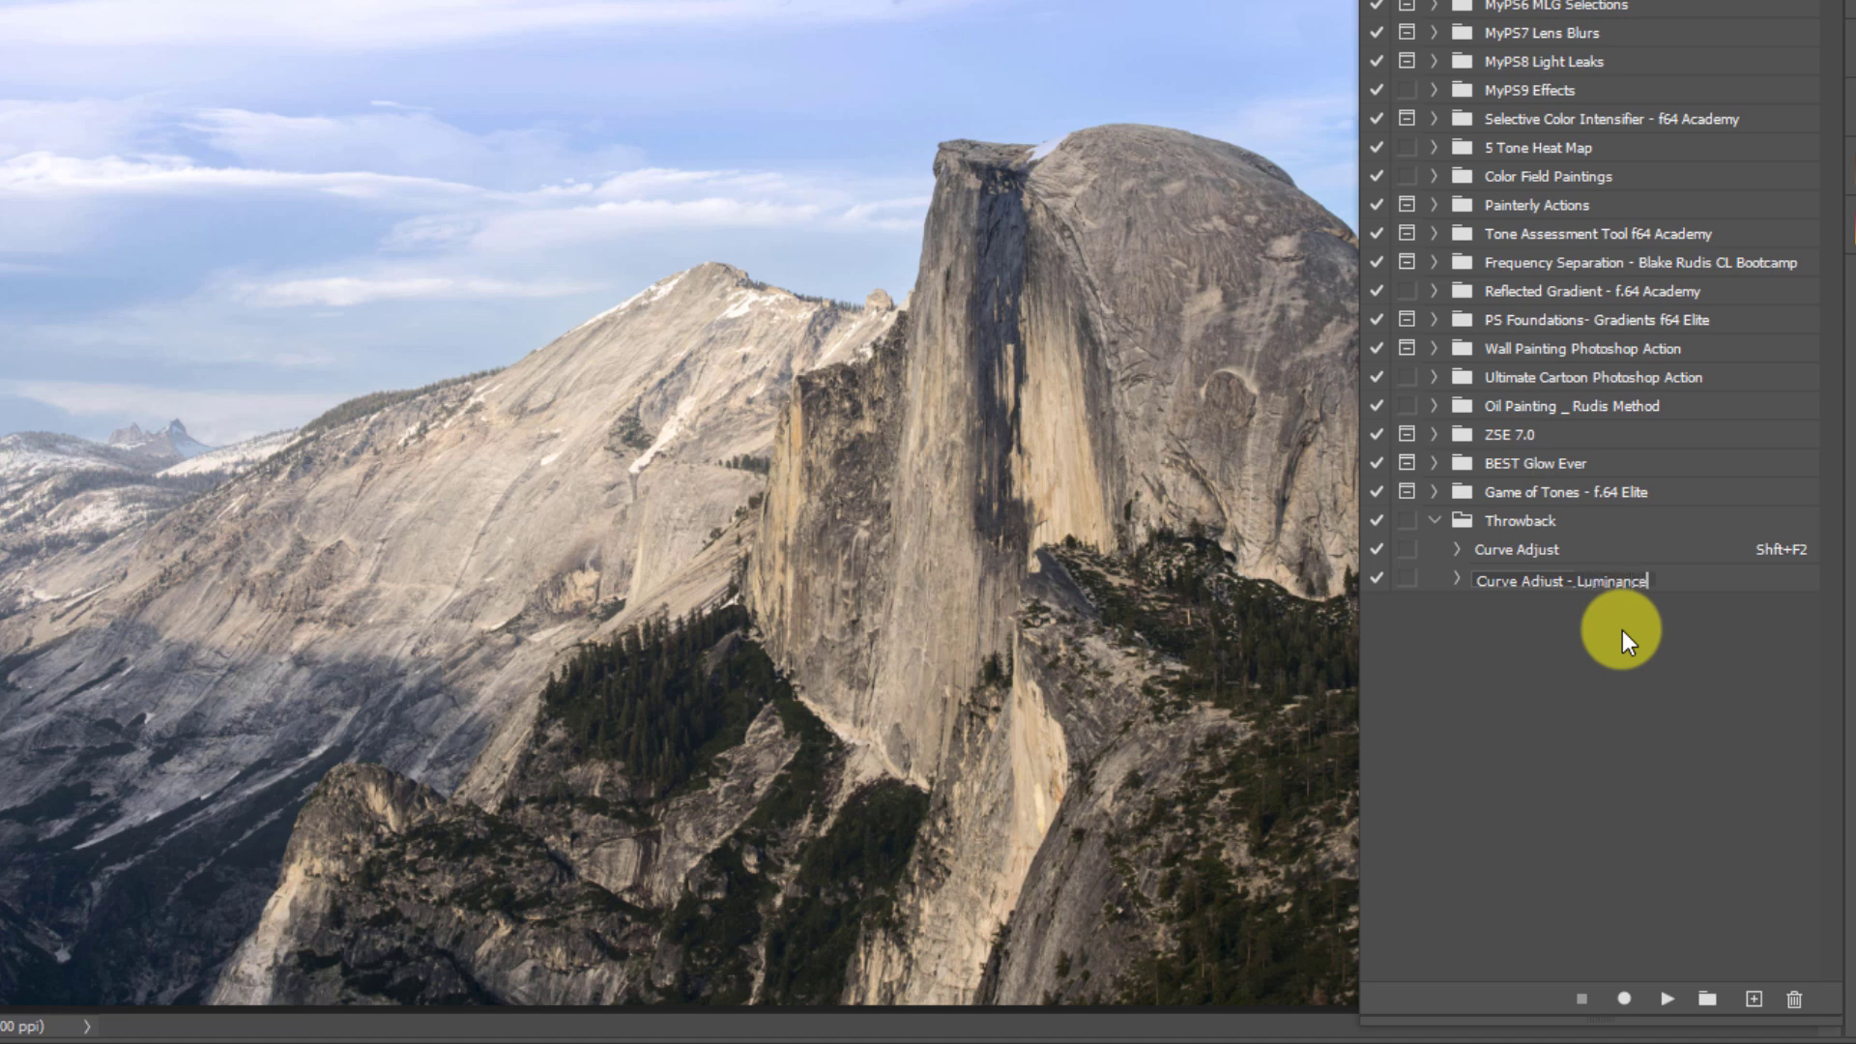
key("Return")
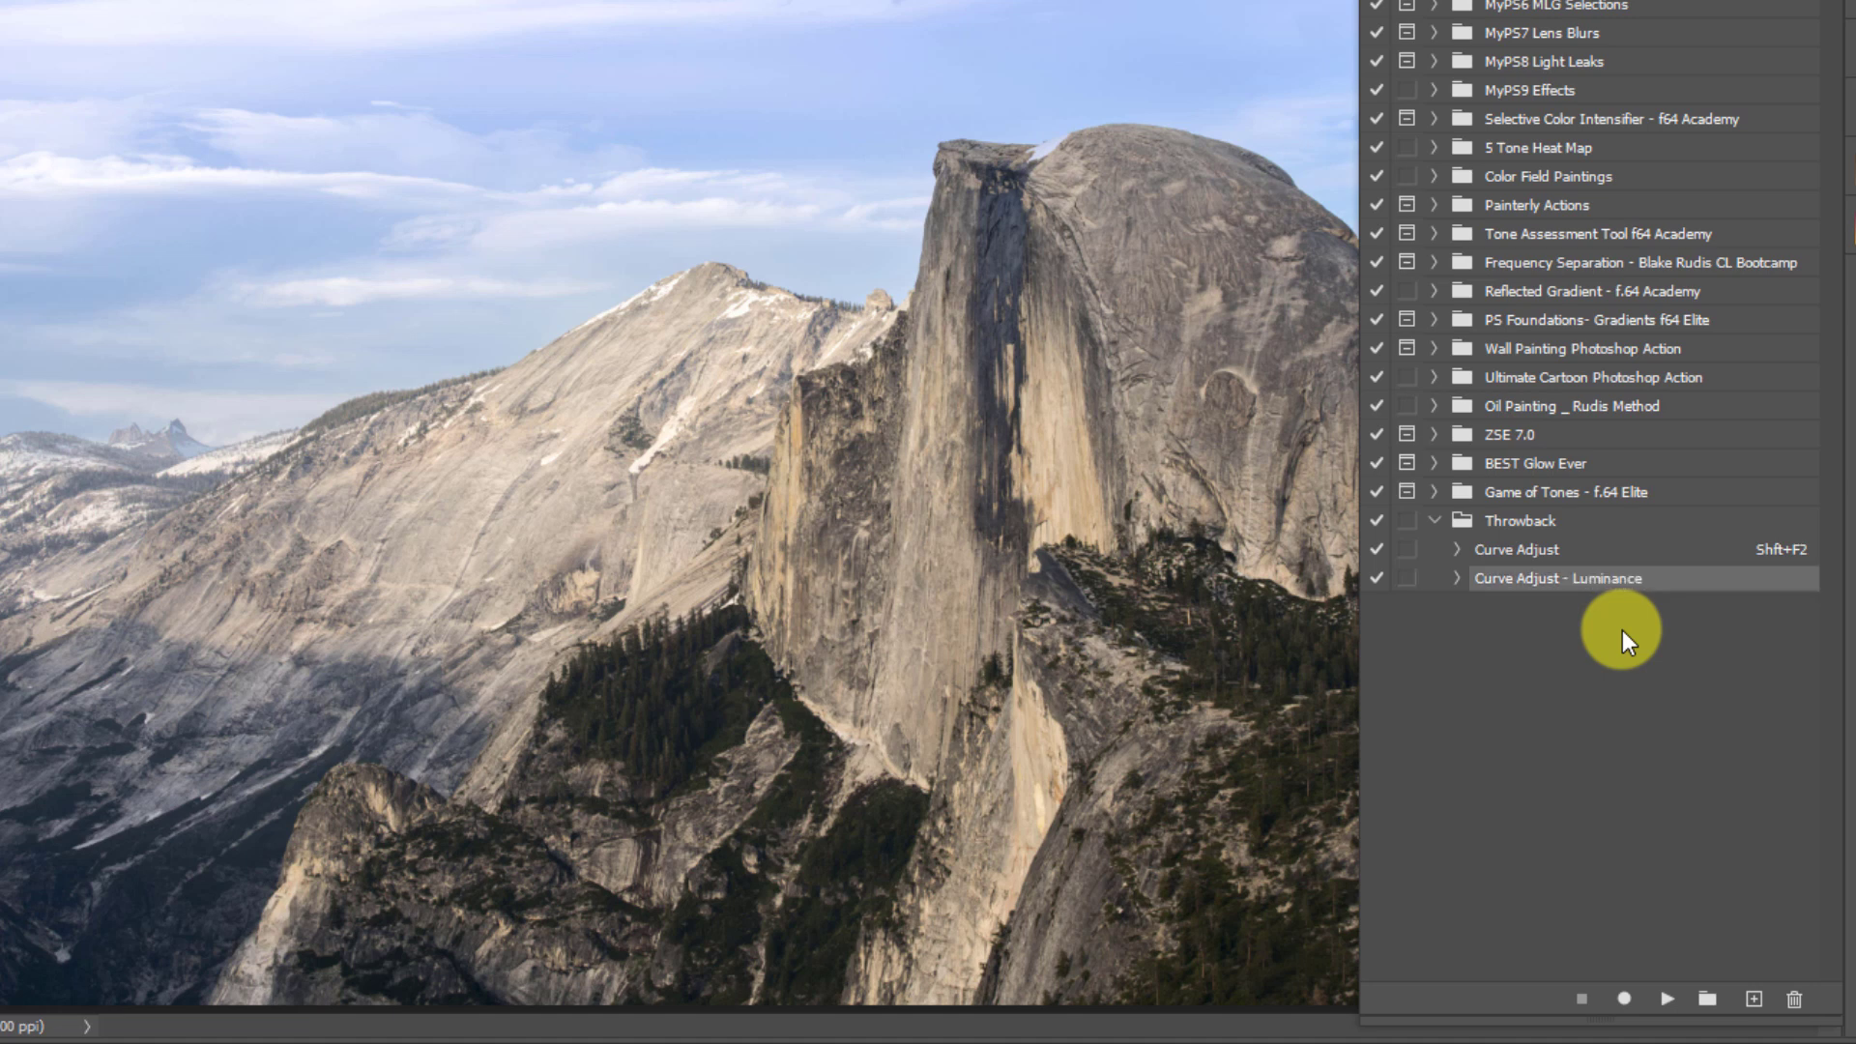
left_click(1457, 578)
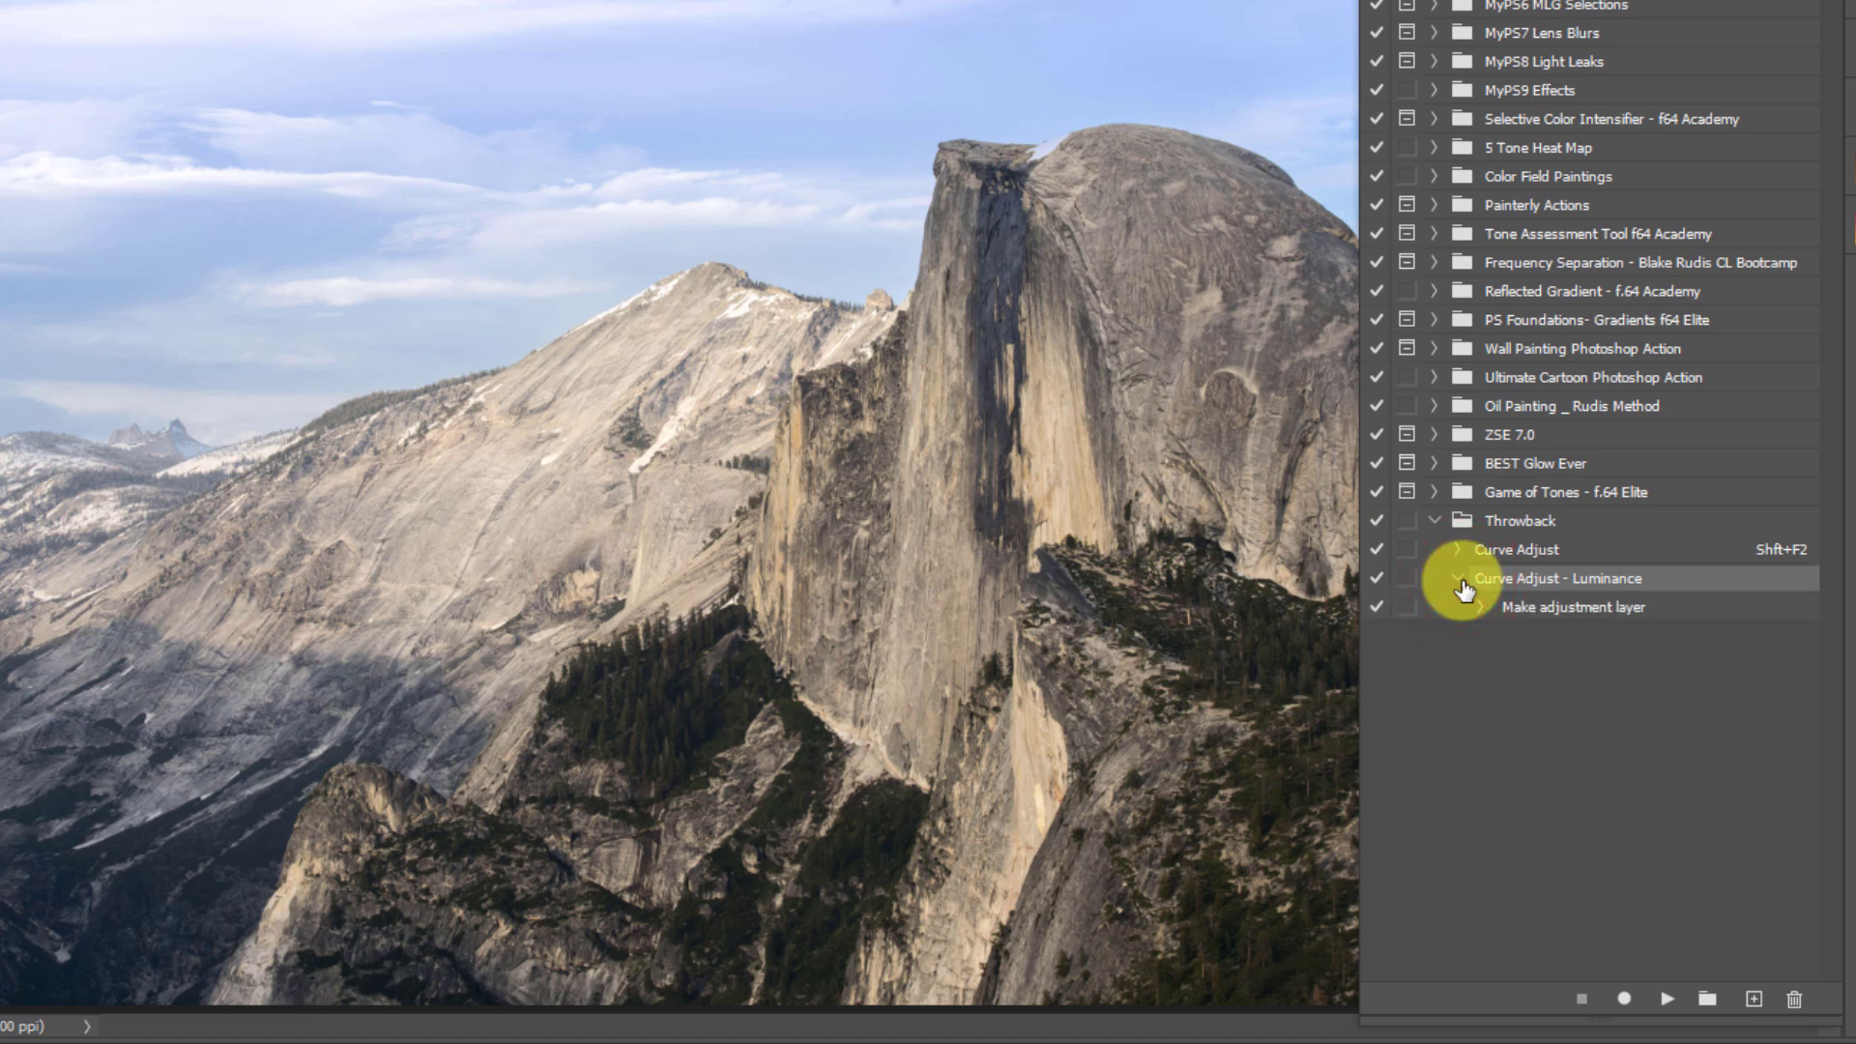
Re-record Make adjustment layer to create a Luminosity-mode layer named 'Curve - Luminosity'
double_click(1659, 612)
key("End")
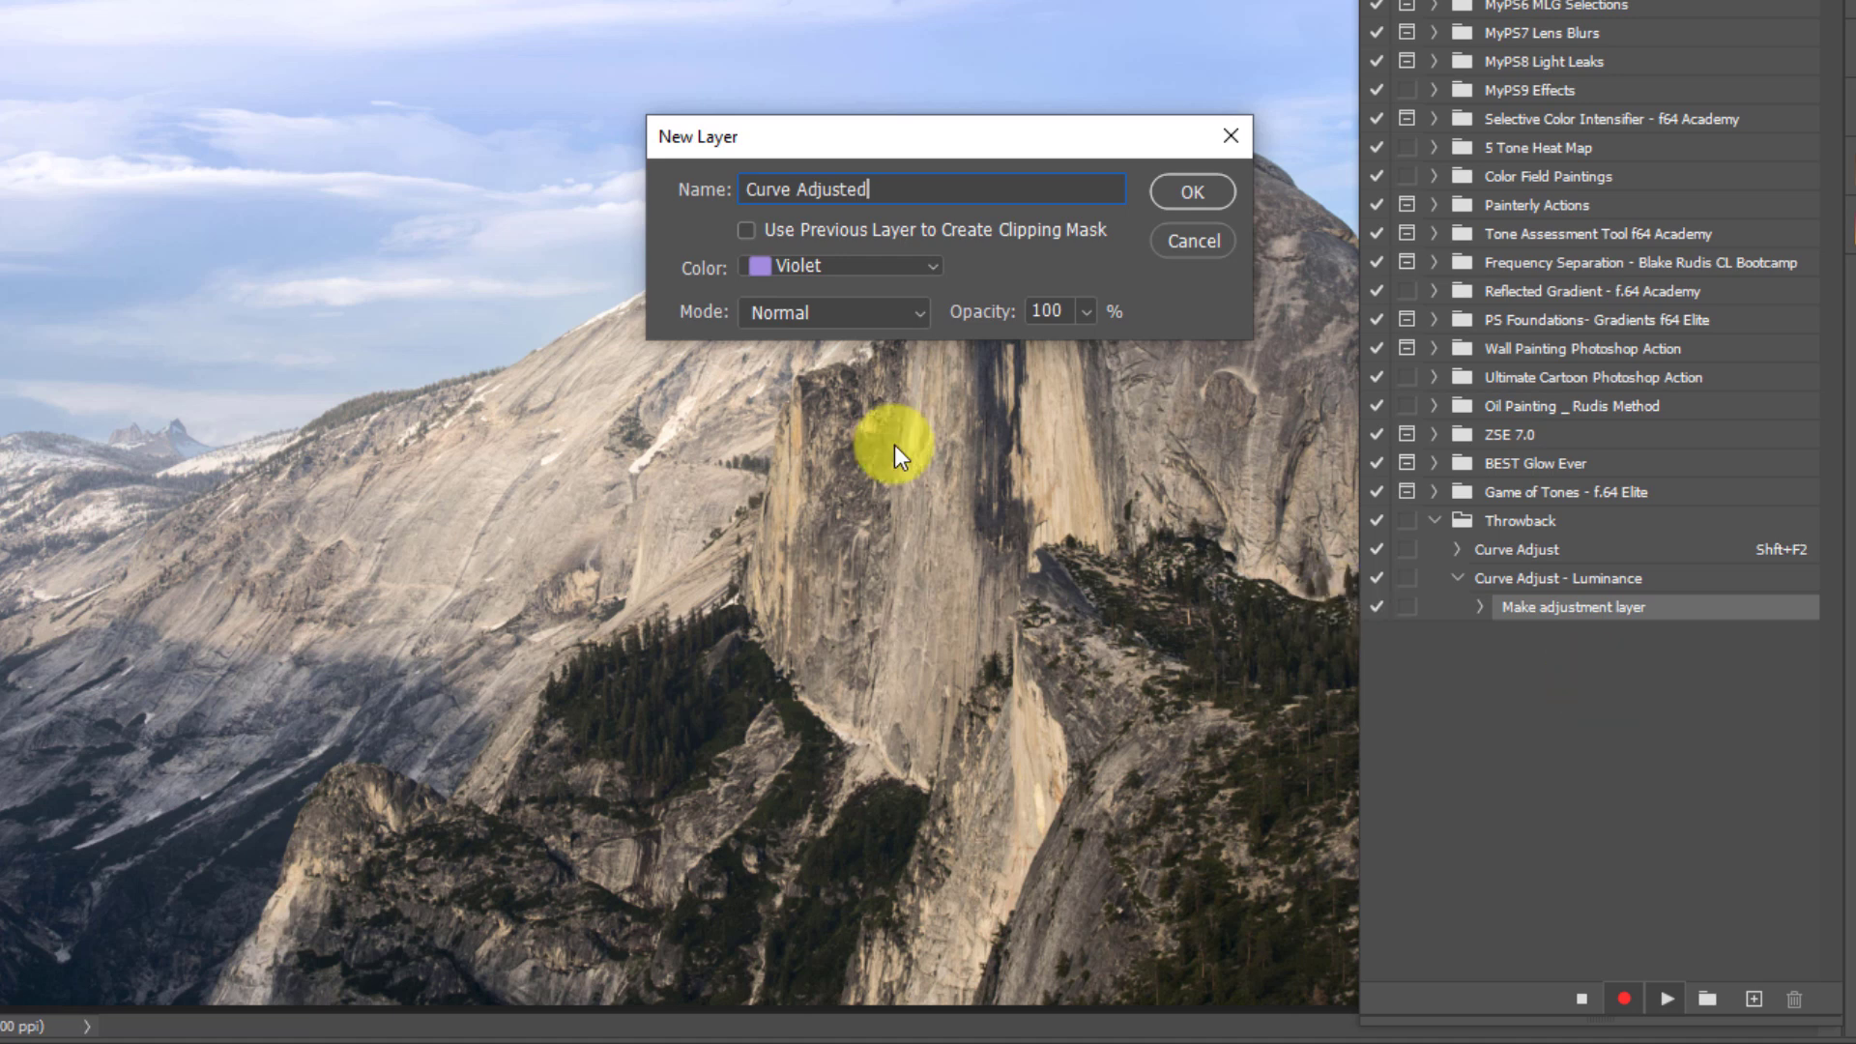
key("BackSpace")
key("BackSpace")
key("BackSpace")
key("BackSpace")
key("BackSpace")
key("BackSpace")
key("BackSpace")
key("BackSpace")
type("- Luminosity")
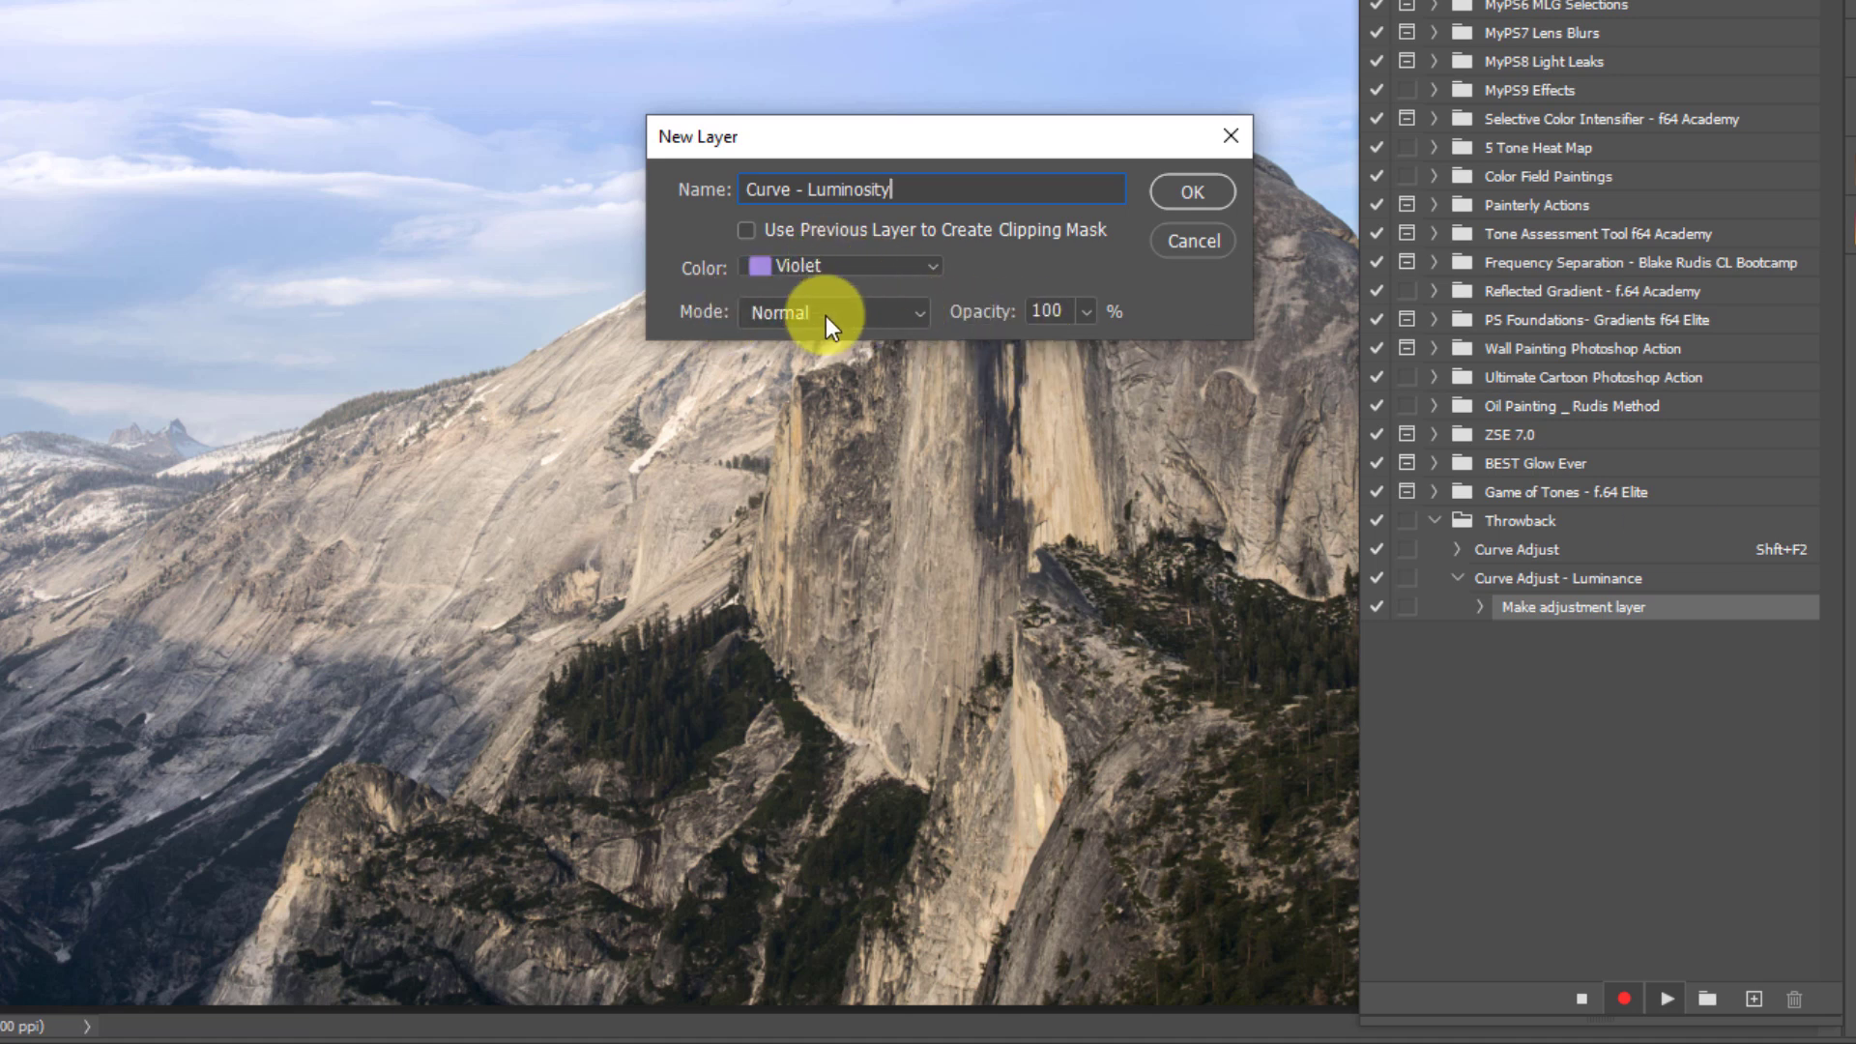
left_click(890, 312)
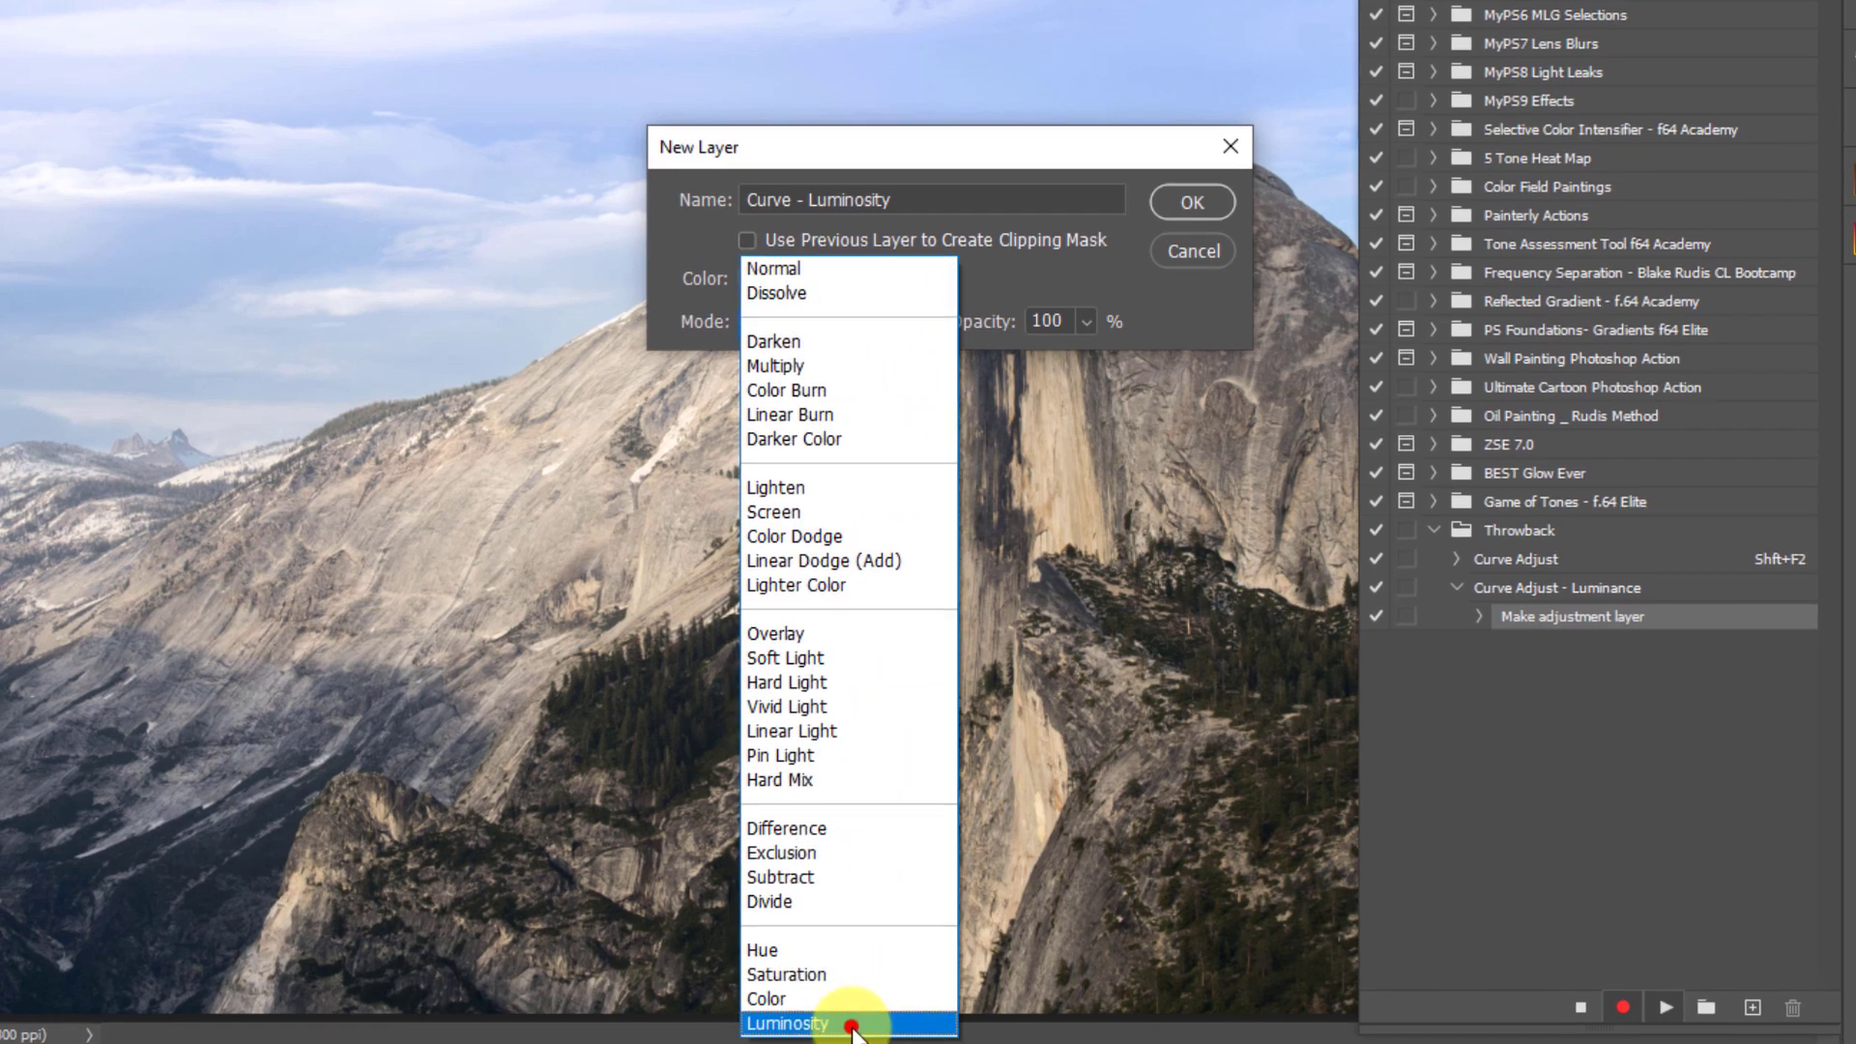
left_click(850, 1023)
left_click(1192, 202)
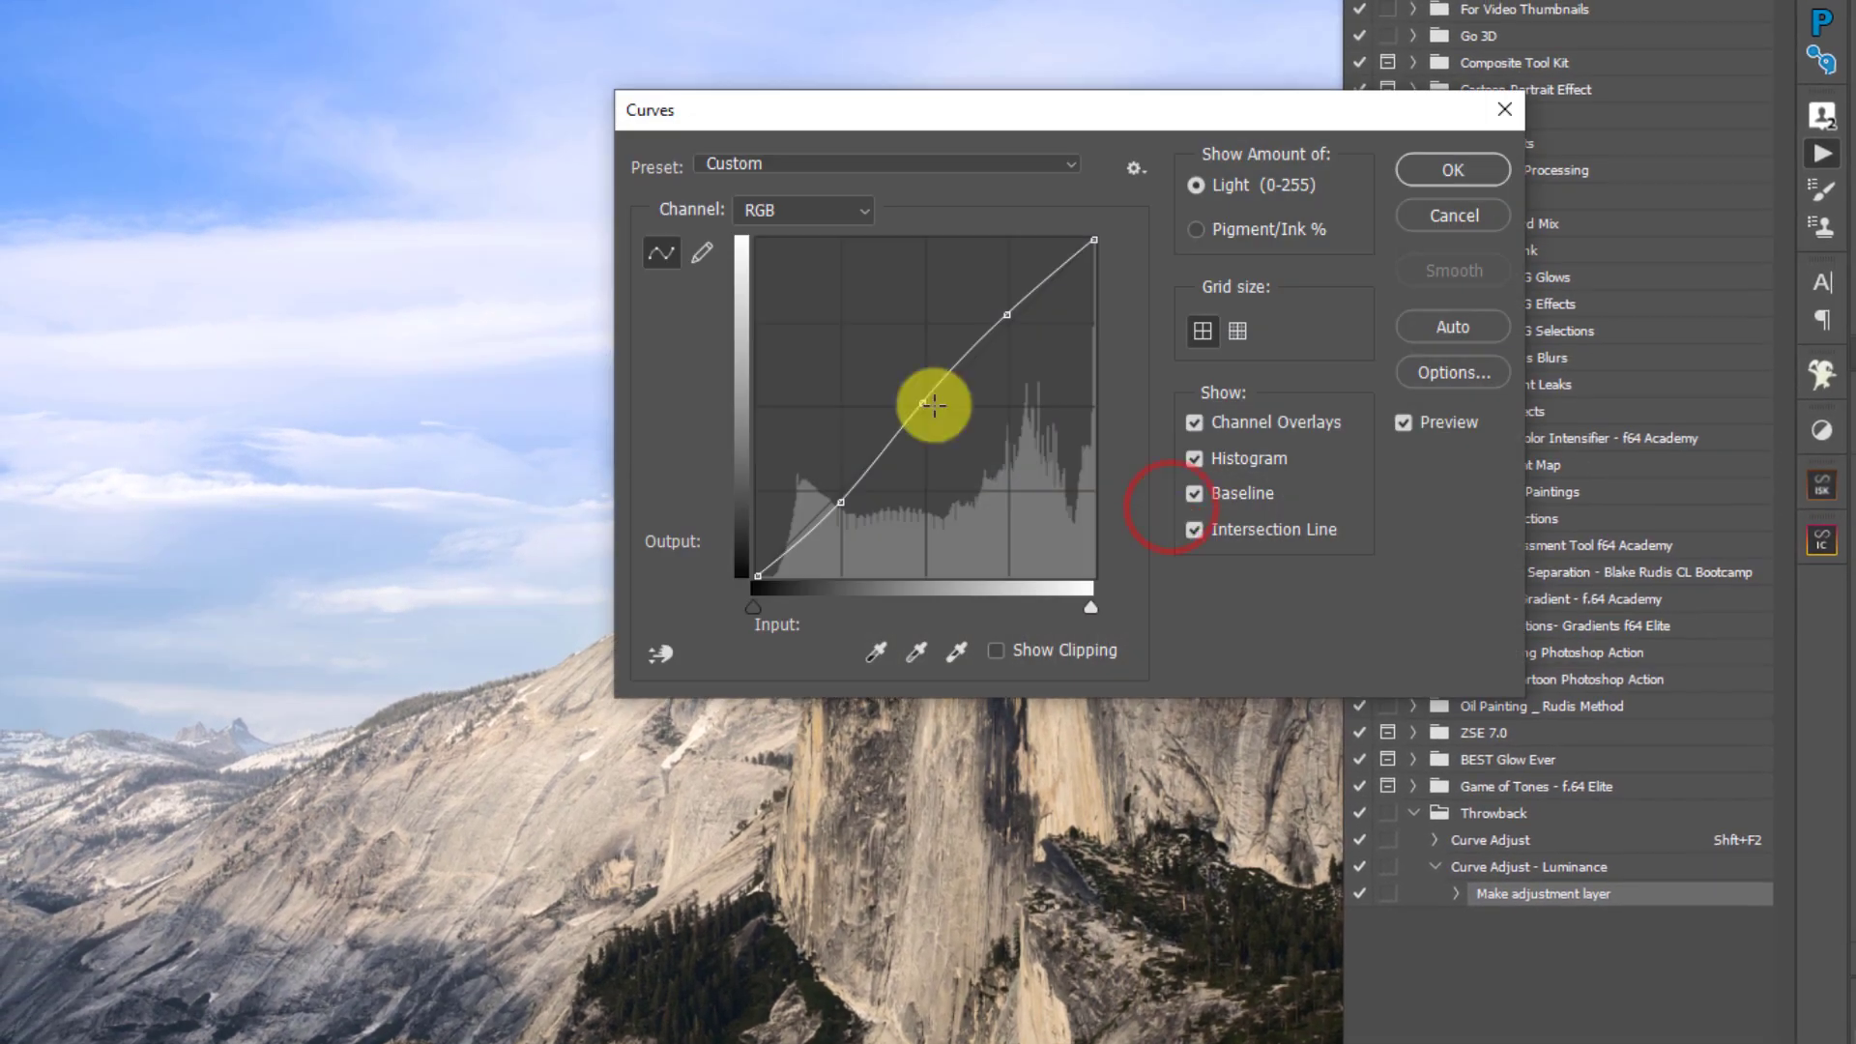
left_click(1452, 167)
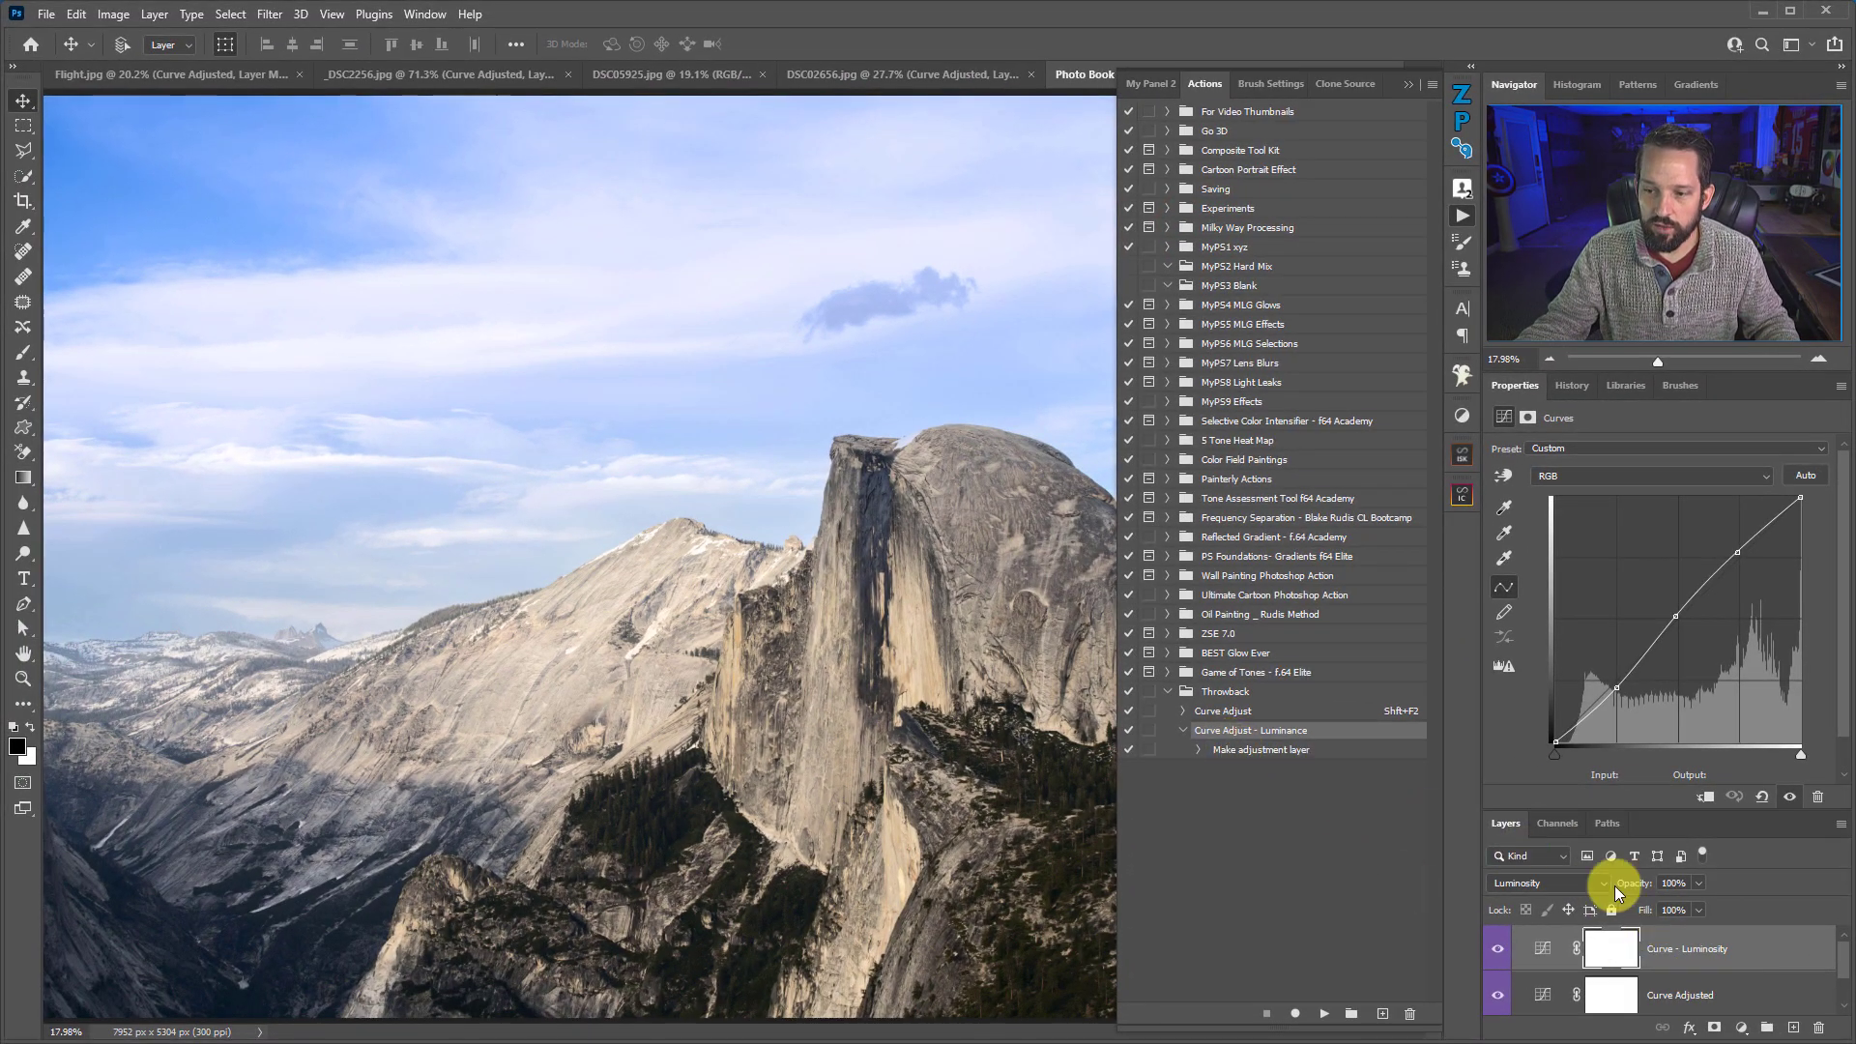
Delete both curve layers and play Curve Adjust - Luminance on the Half Dome photo
key("Delete")
key("Delete")
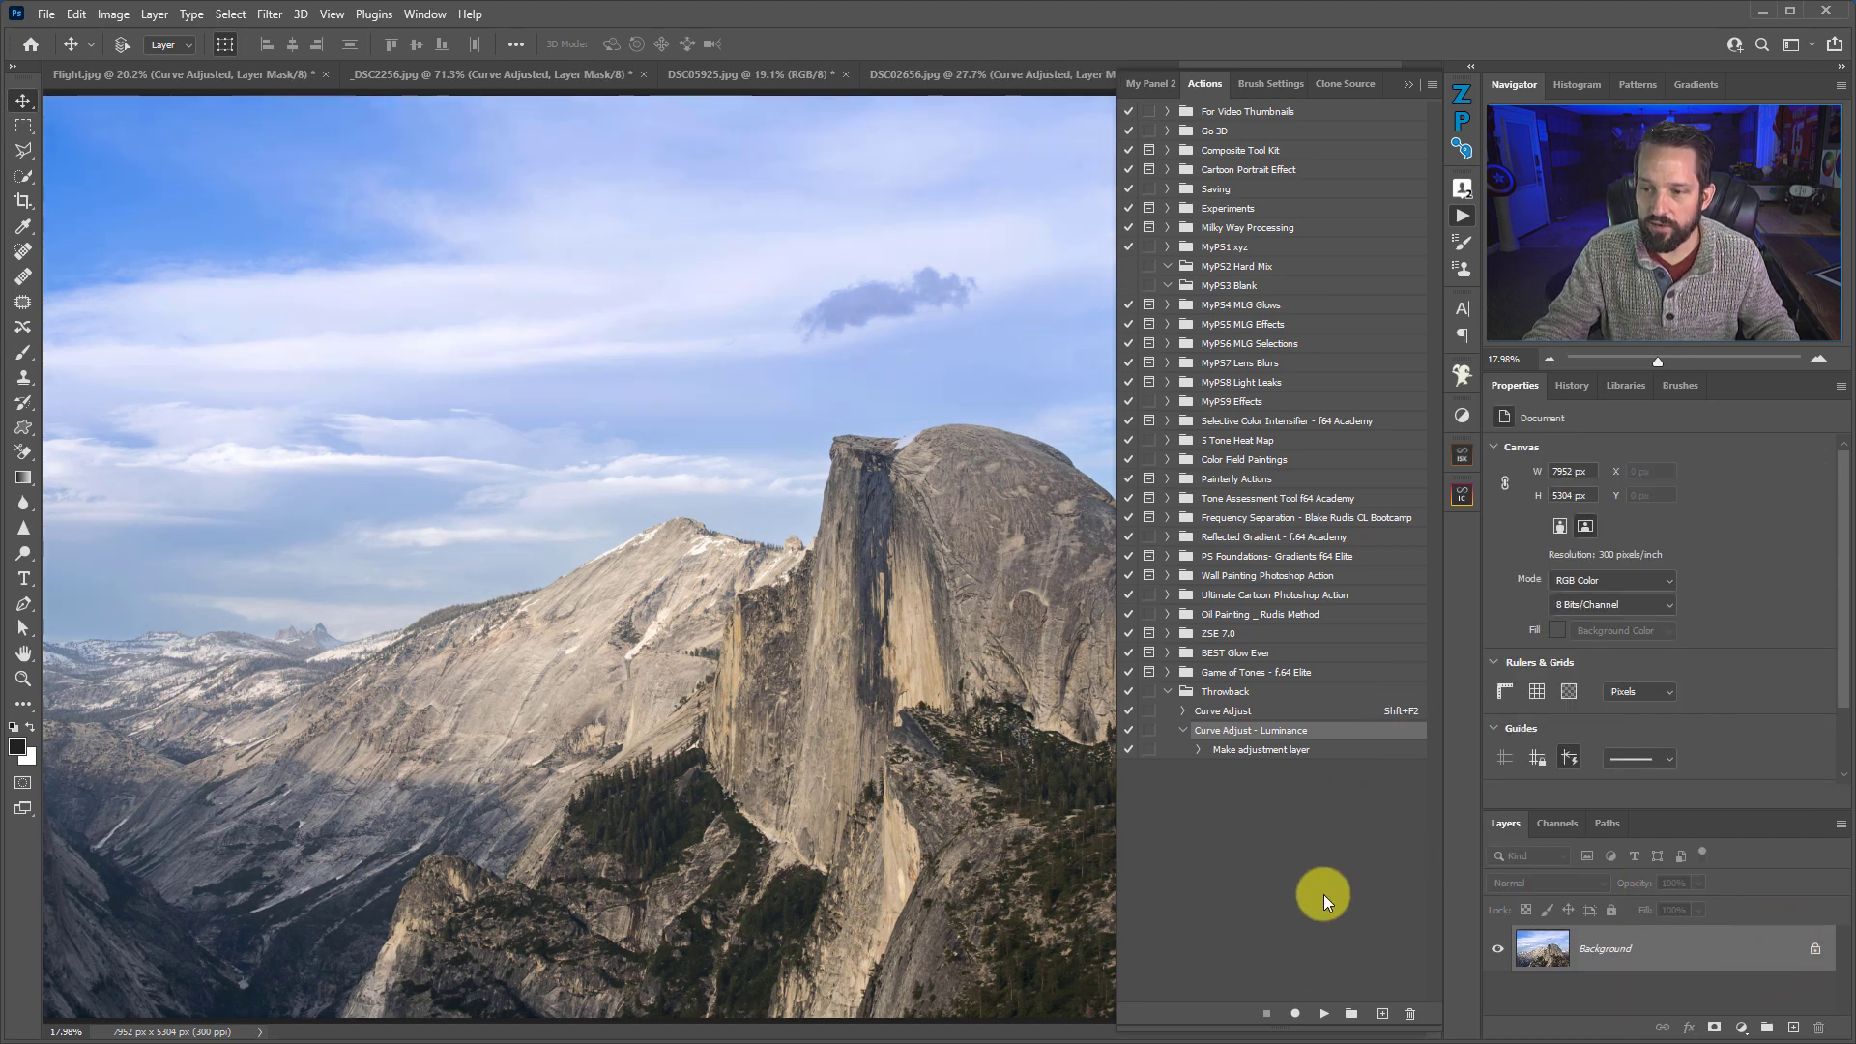
left_click(1324, 1011)
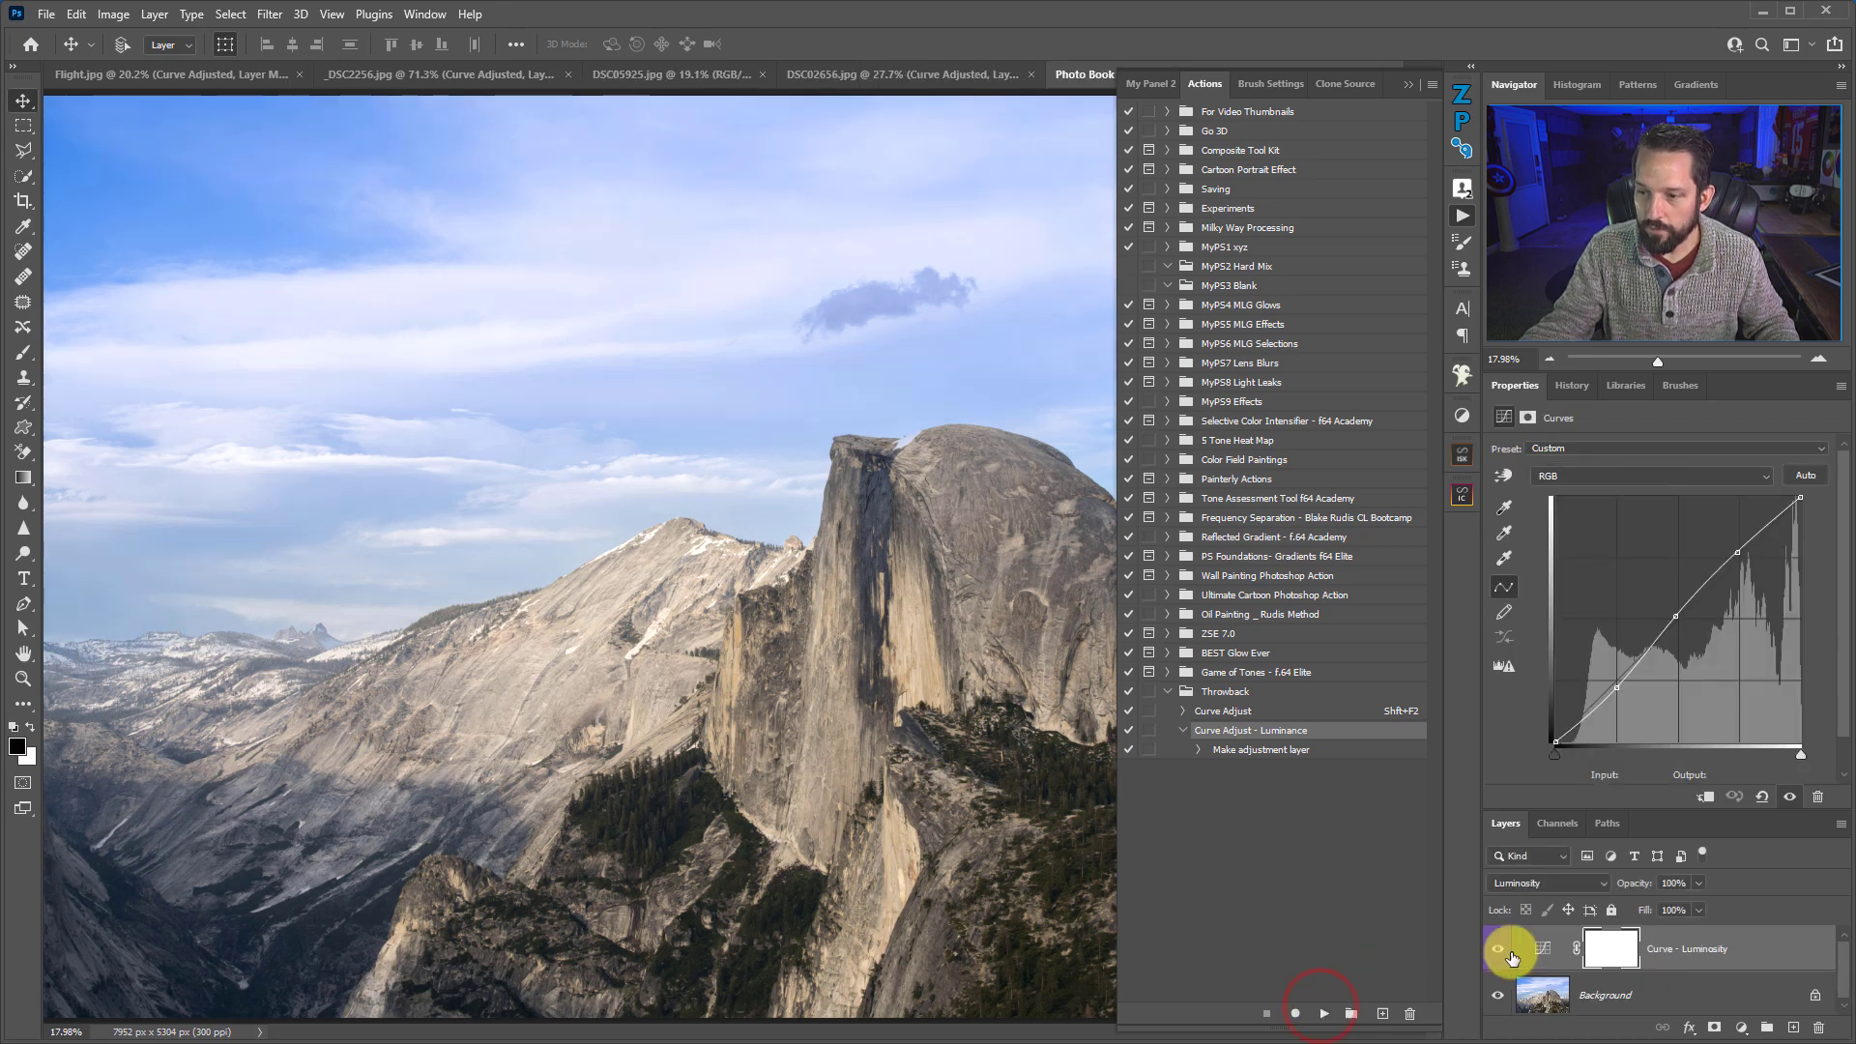